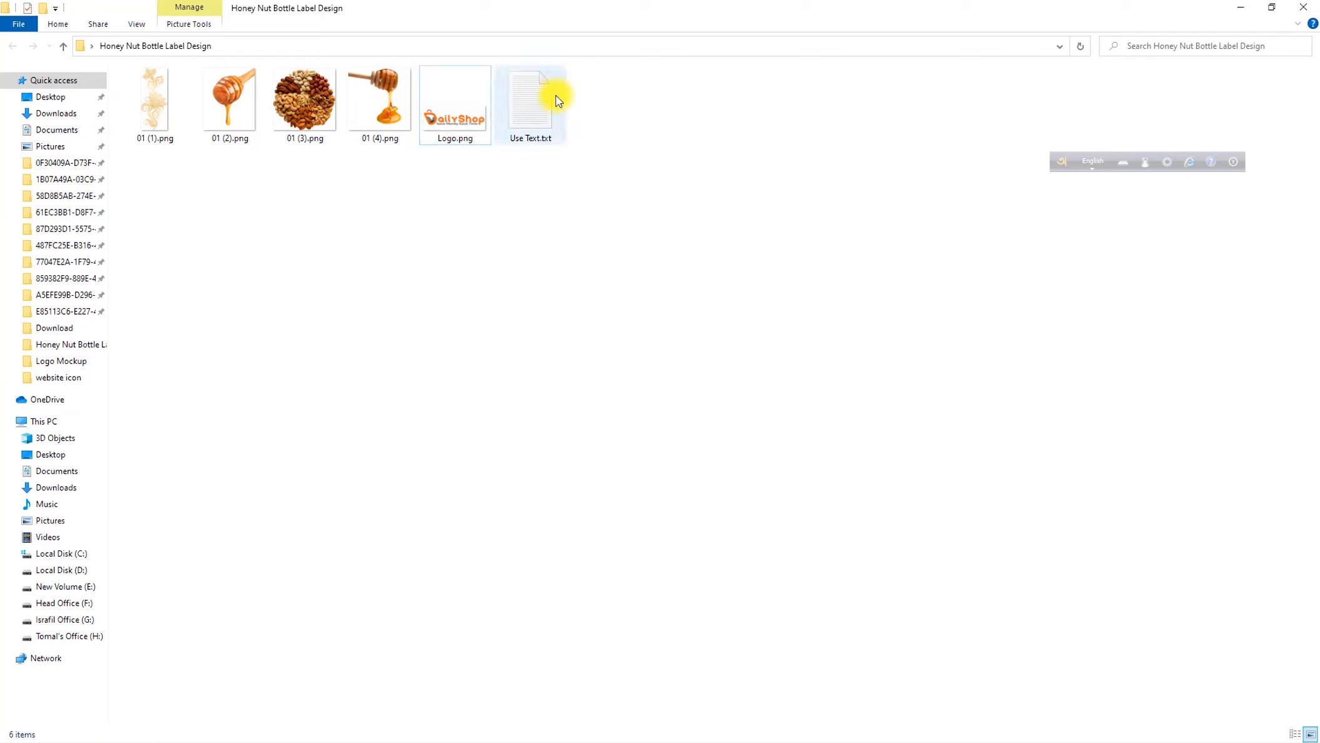
# - Read the headline and subtitle copy in Use Text.txt and clear the Honey Nut Bottle Label Design folder window off the screen
pyautogui.hotkey('ctrl', 'a')
pyautogui.click(424, 229)
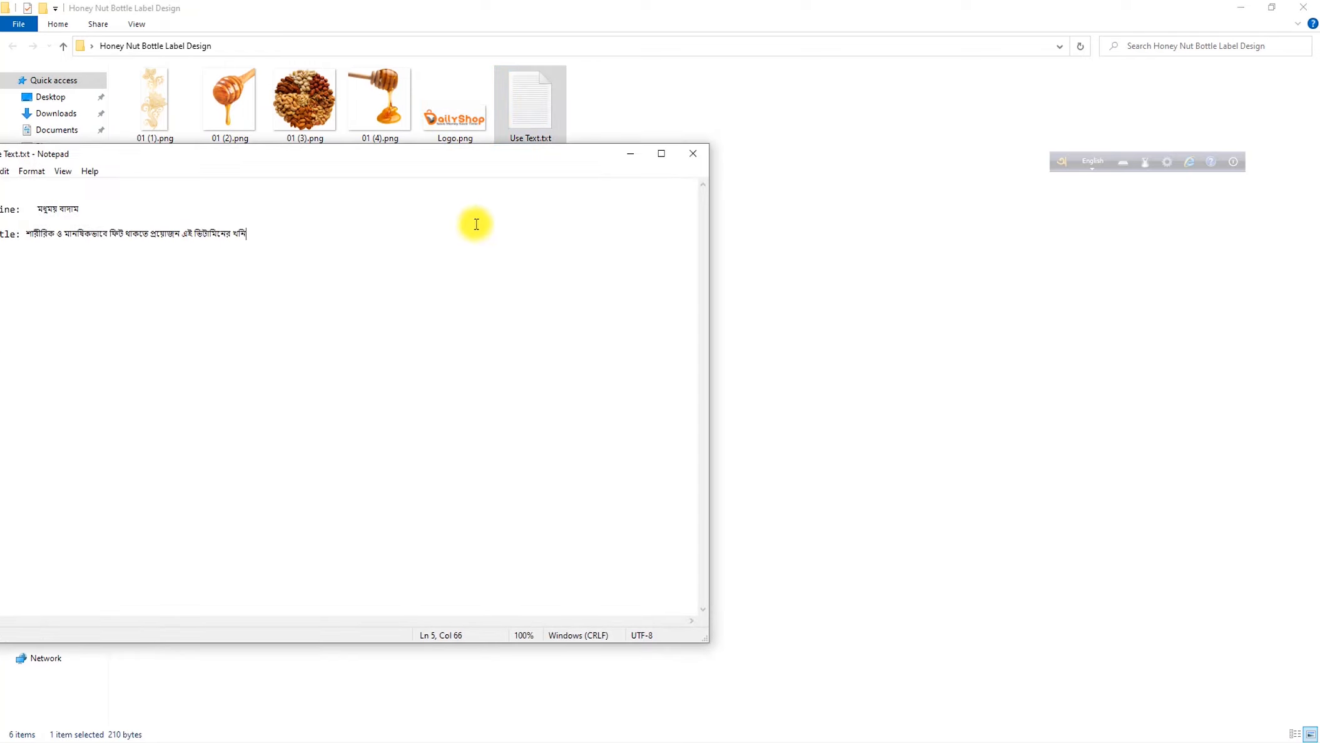
pyautogui.click(660, 154)
pyautogui.click(1291, 17)
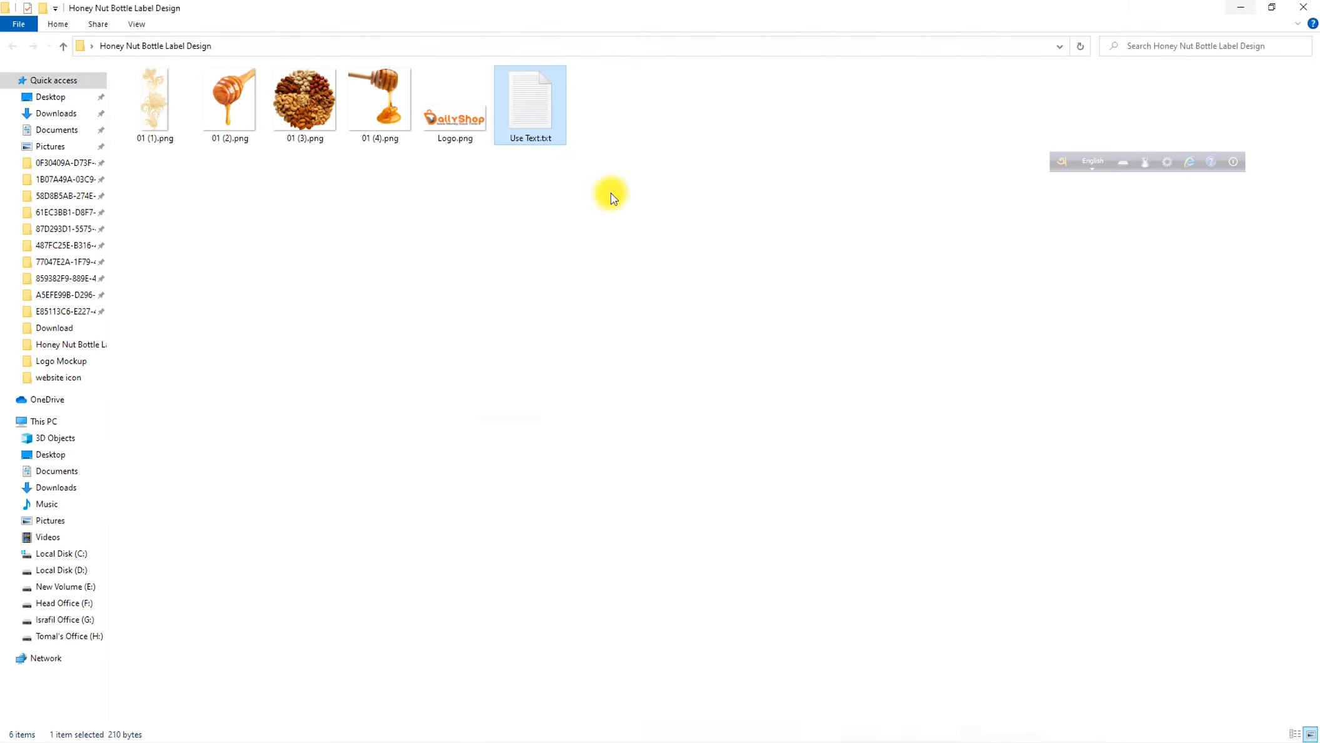
pyautogui.click(1238, 10)
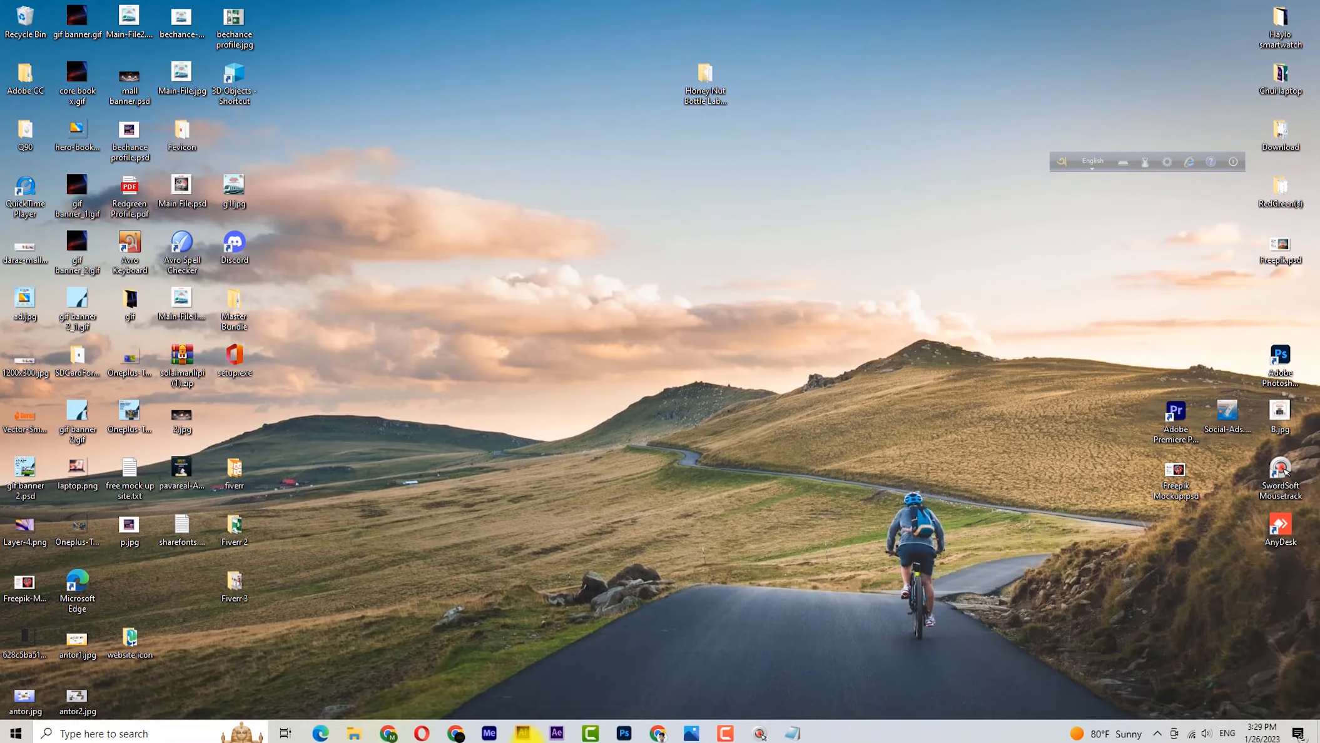
# - Switch to Photoshop and create a 2 × 2.5 inch document at 300 pixels/inch in CMYK Color
pyautogui.click(612, 727)
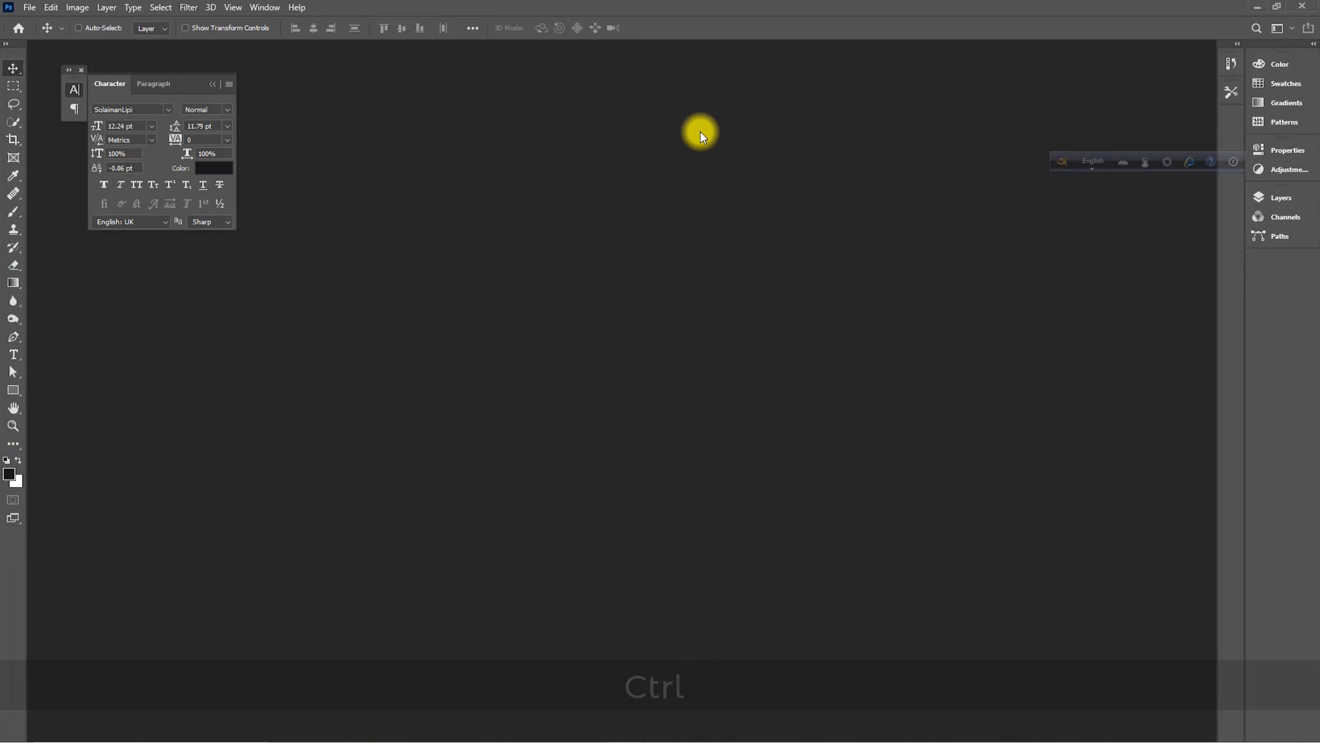
pyautogui.hotkey('ctrl', 'n')
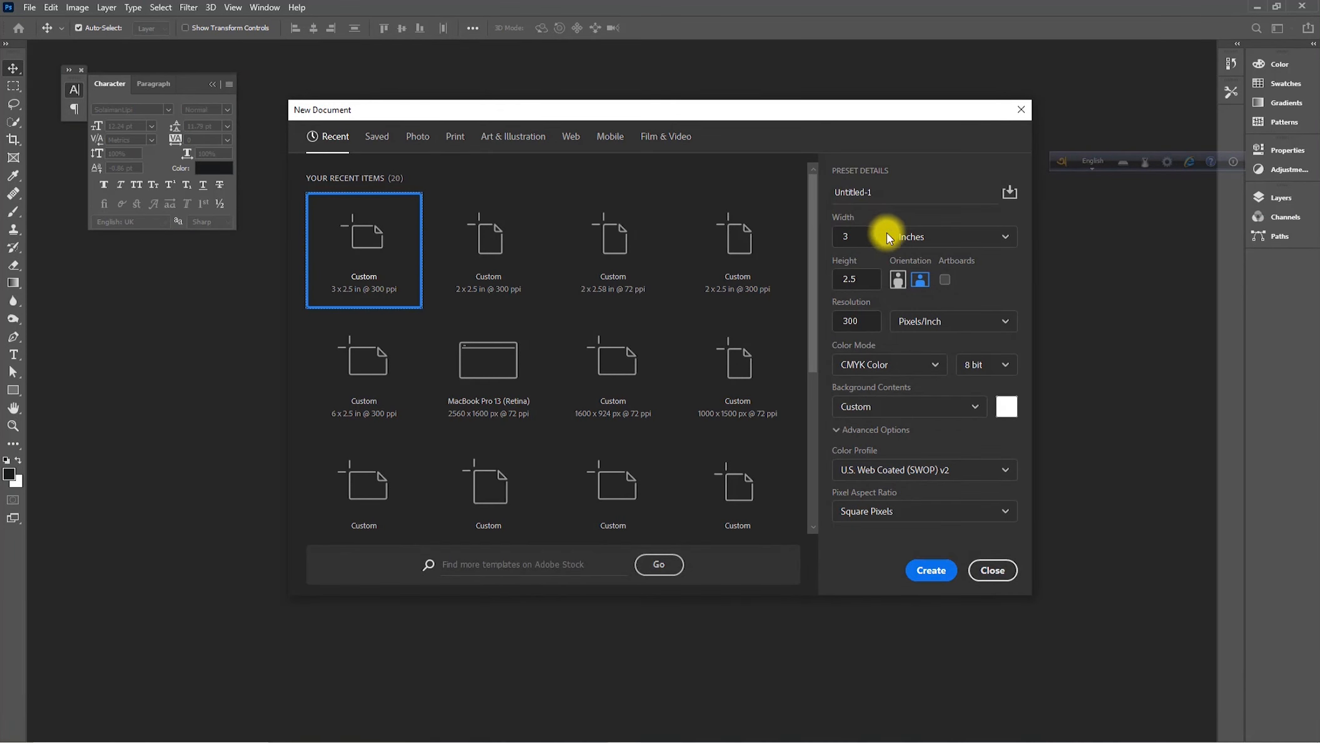
pyautogui.click(869, 236)
pyautogui.press('BackSpace')
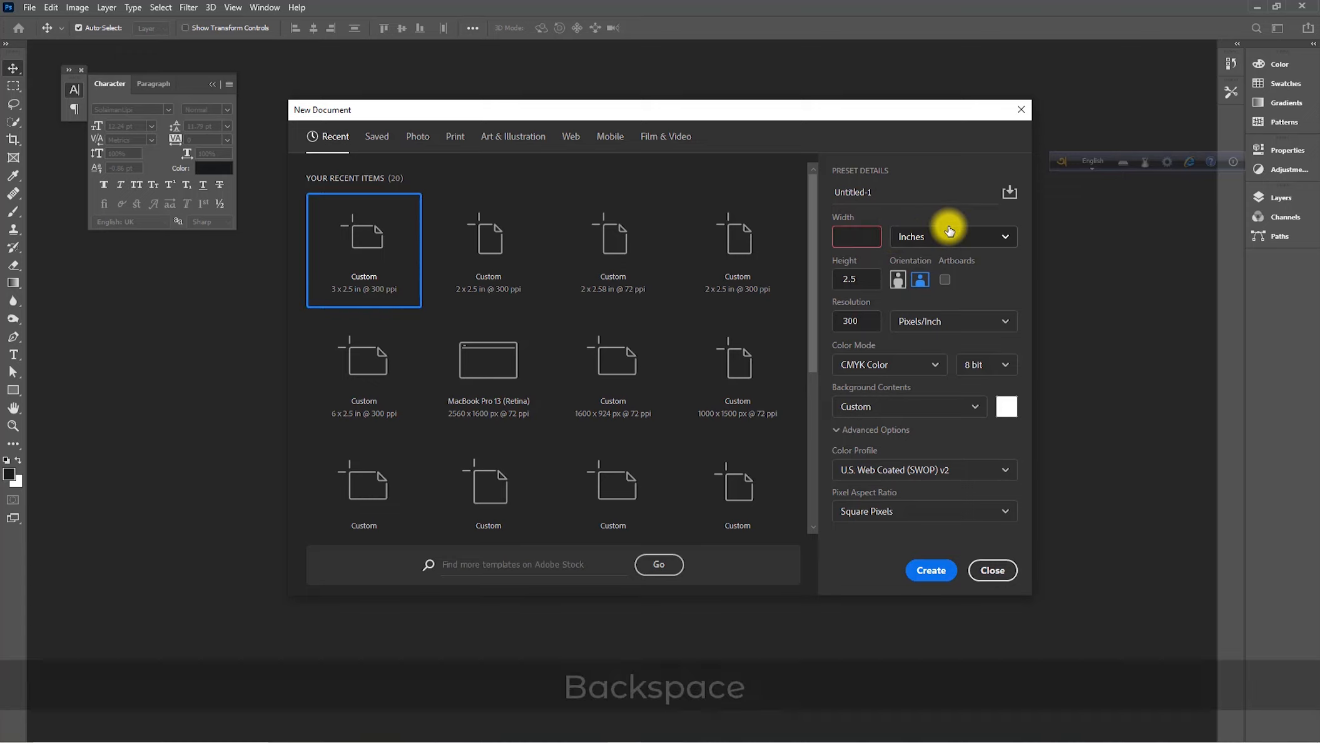
pyautogui.write('2')
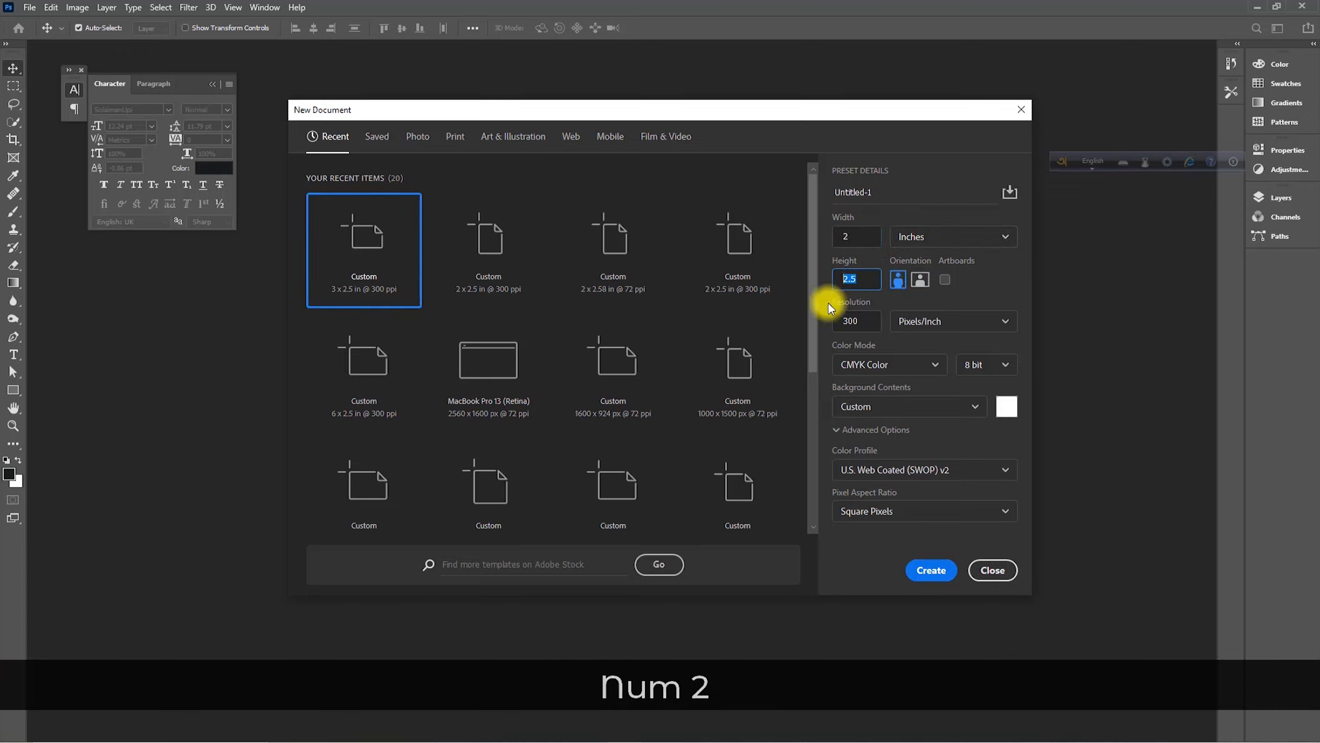
pyautogui.press('Tab')
pyautogui.press('Tab')
pyautogui.click(887, 365)
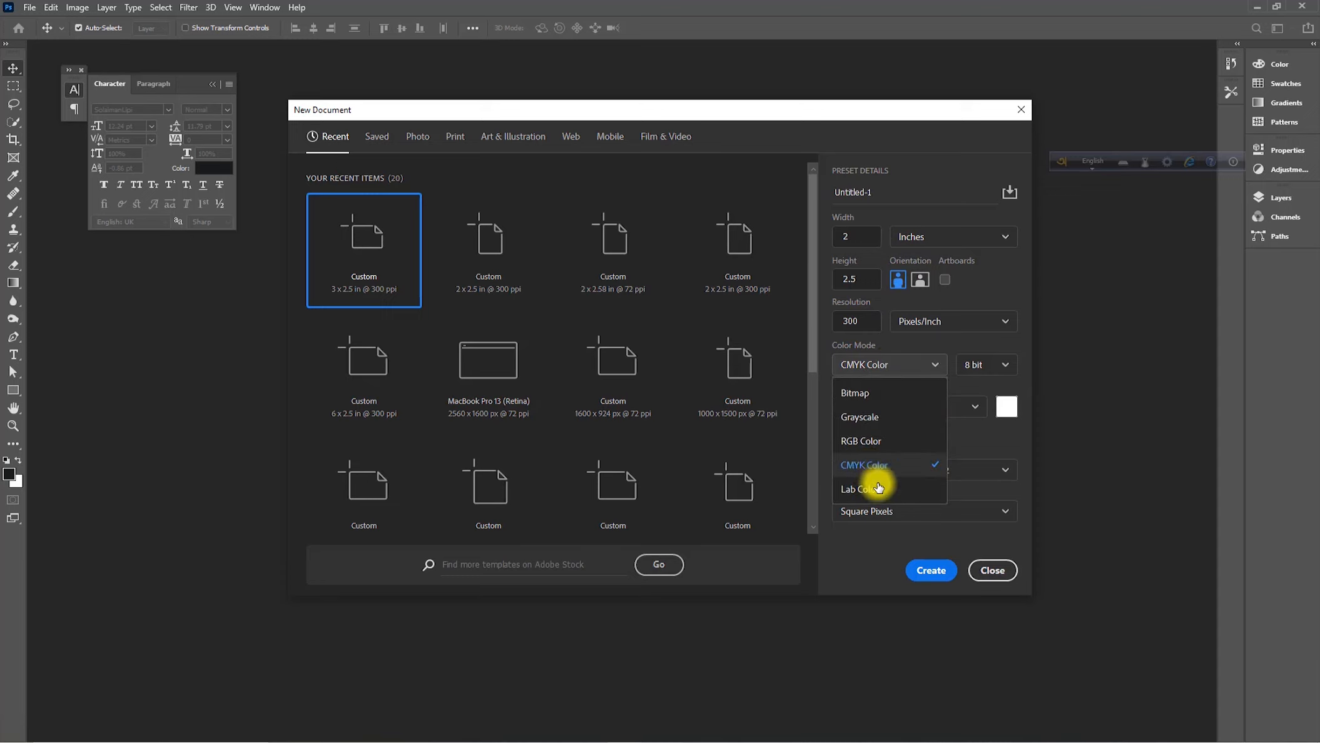
pyautogui.click(858, 463)
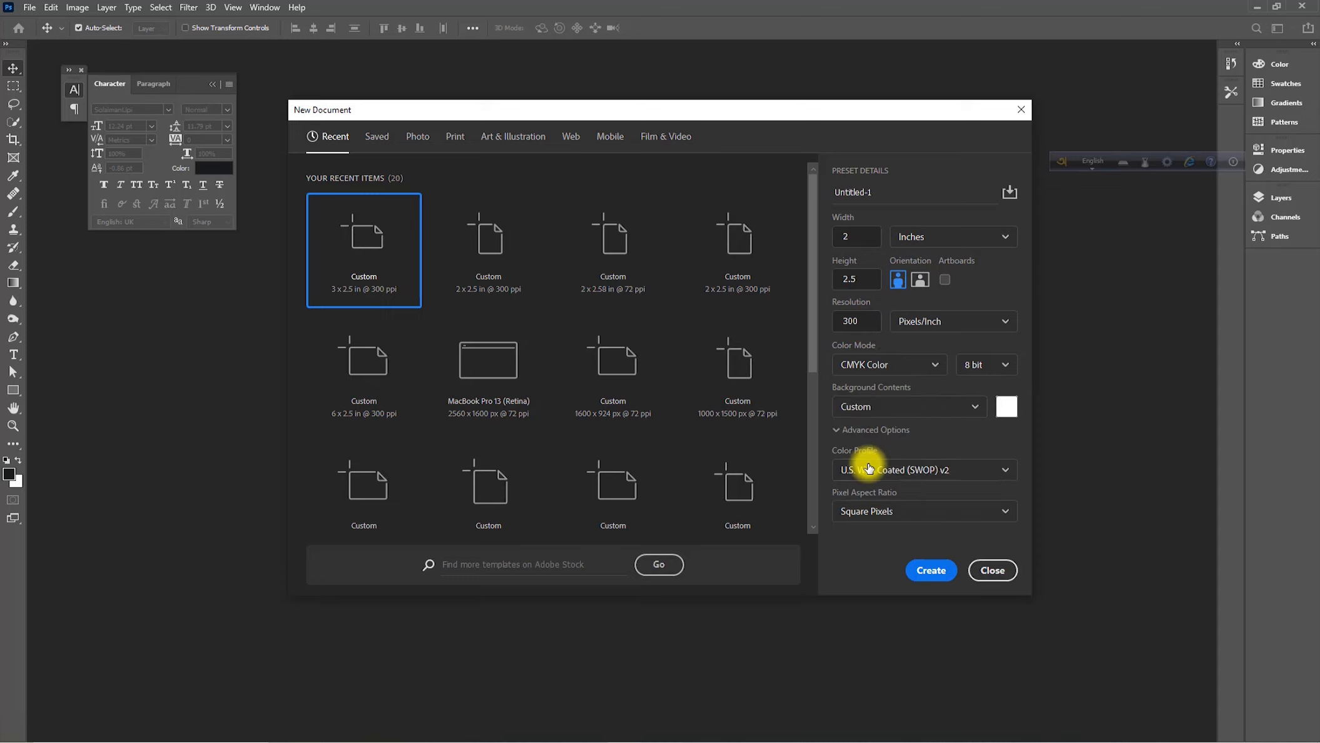
pyautogui.click(928, 567)
# - Collapse the Character settings and place guides along all four edges of the canvas
pyautogui.click(210, 87)
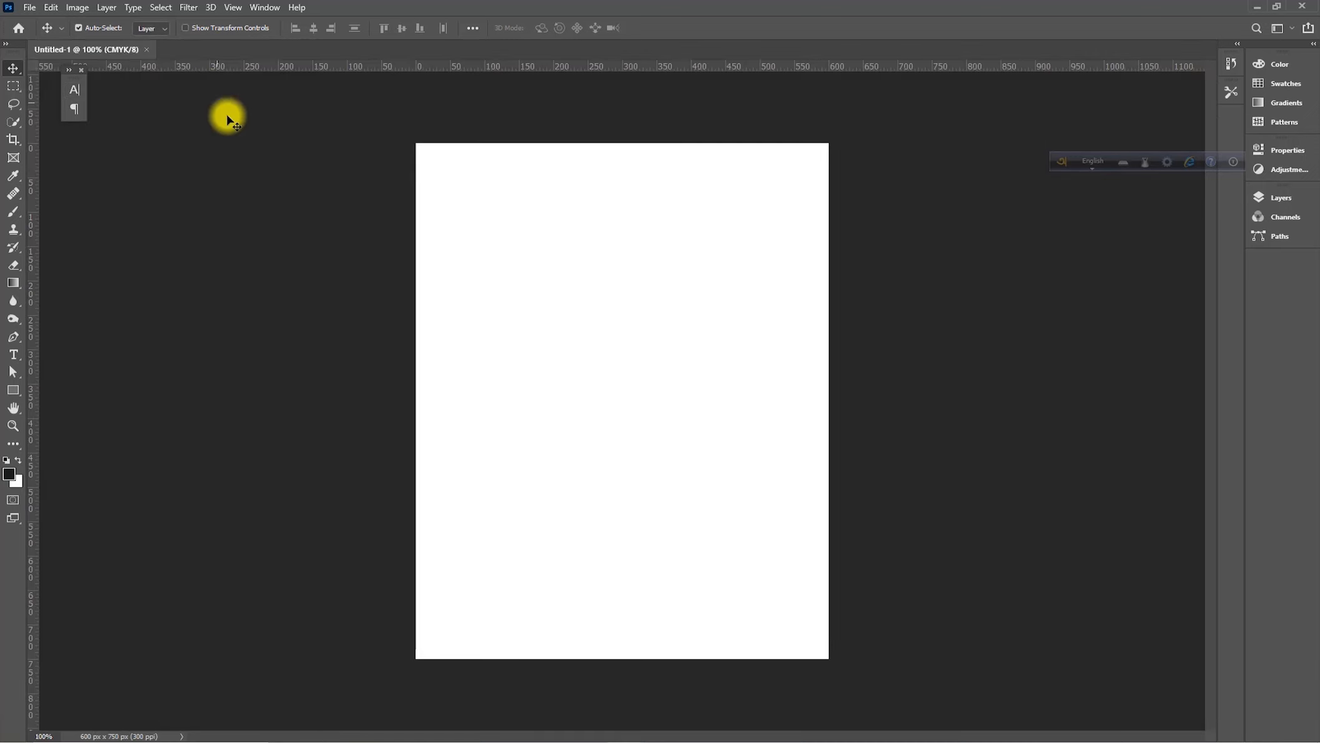
pyautogui.moveTo(651, 69); pyautogui.dragTo(667, 144)
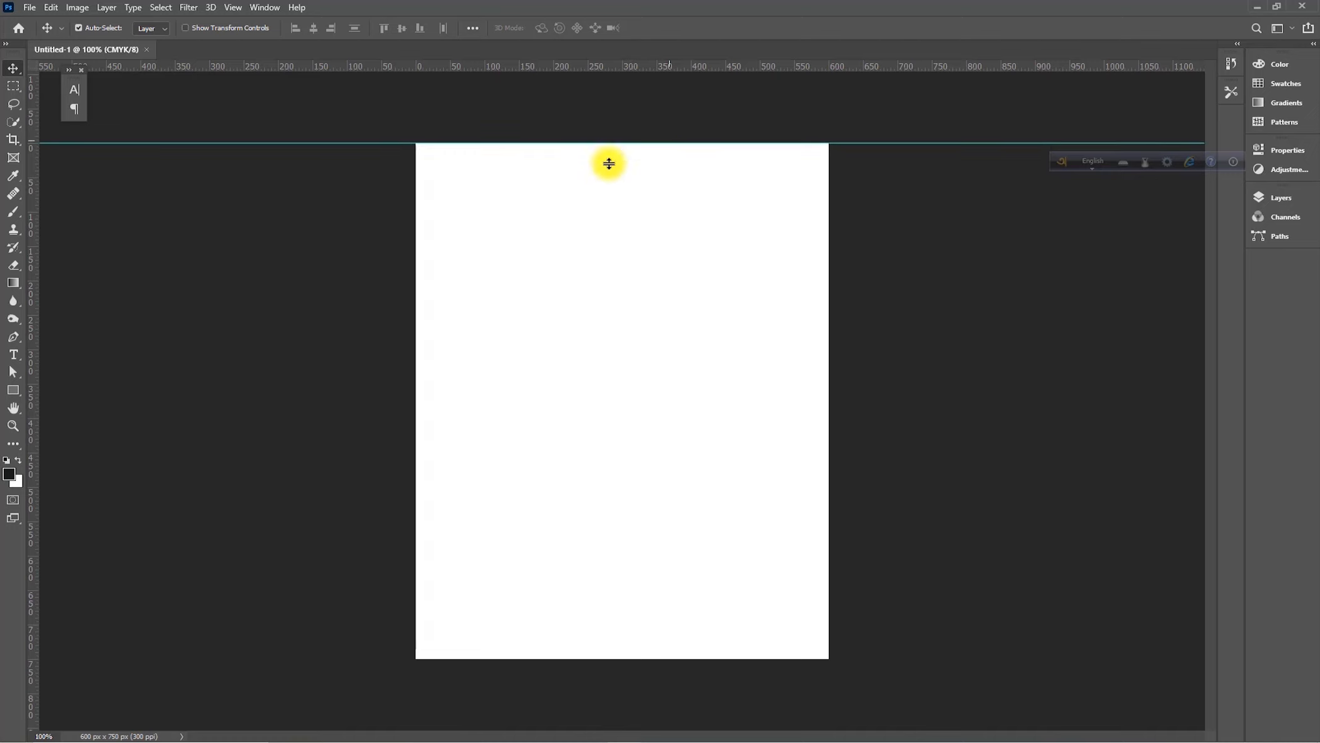
pyautogui.moveTo(25, 192); pyautogui.dragTo(413, 268)
pyautogui.moveTo(731, 68); pyautogui.dragTo(776, 658)
pyautogui.moveTo(26, 221); pyautogui.dragTo(828, 355)
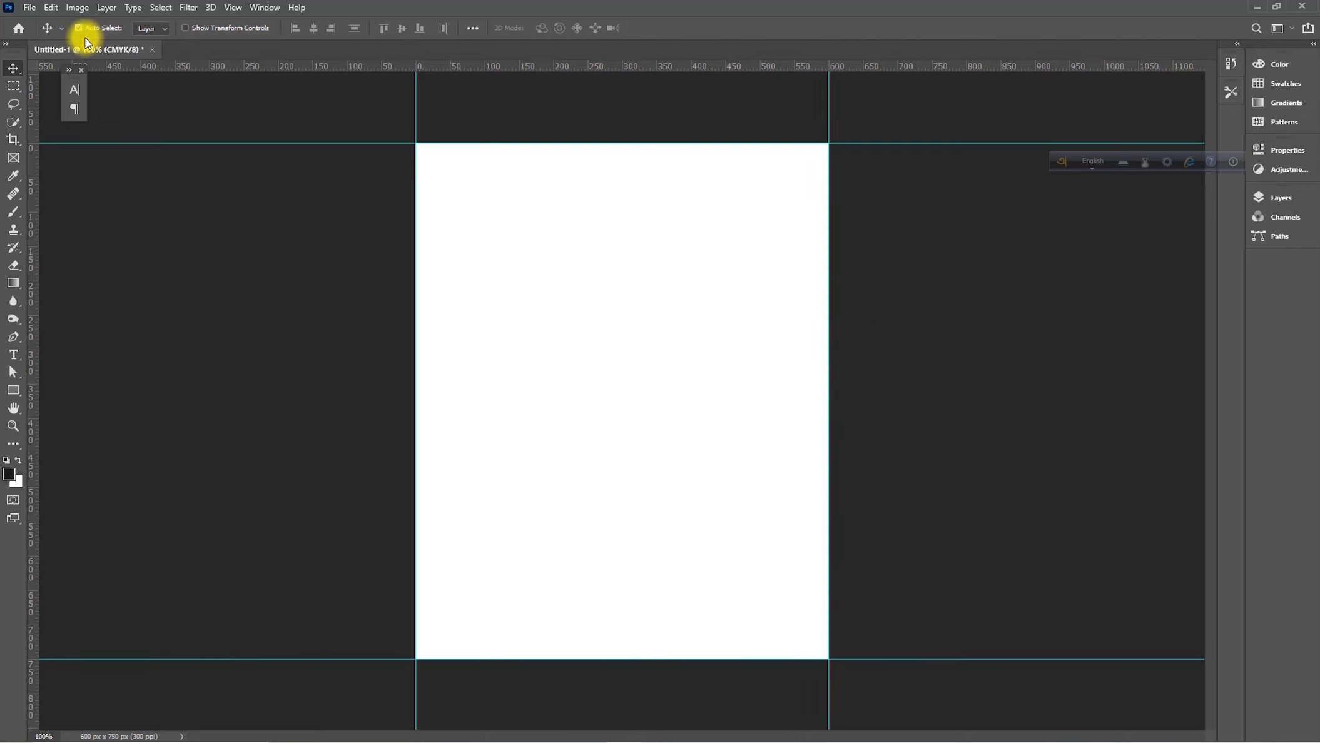
# - Extend the canvas by a relative 0.125 inches in both width and height from the centre
pyautogui.click(88, 6)
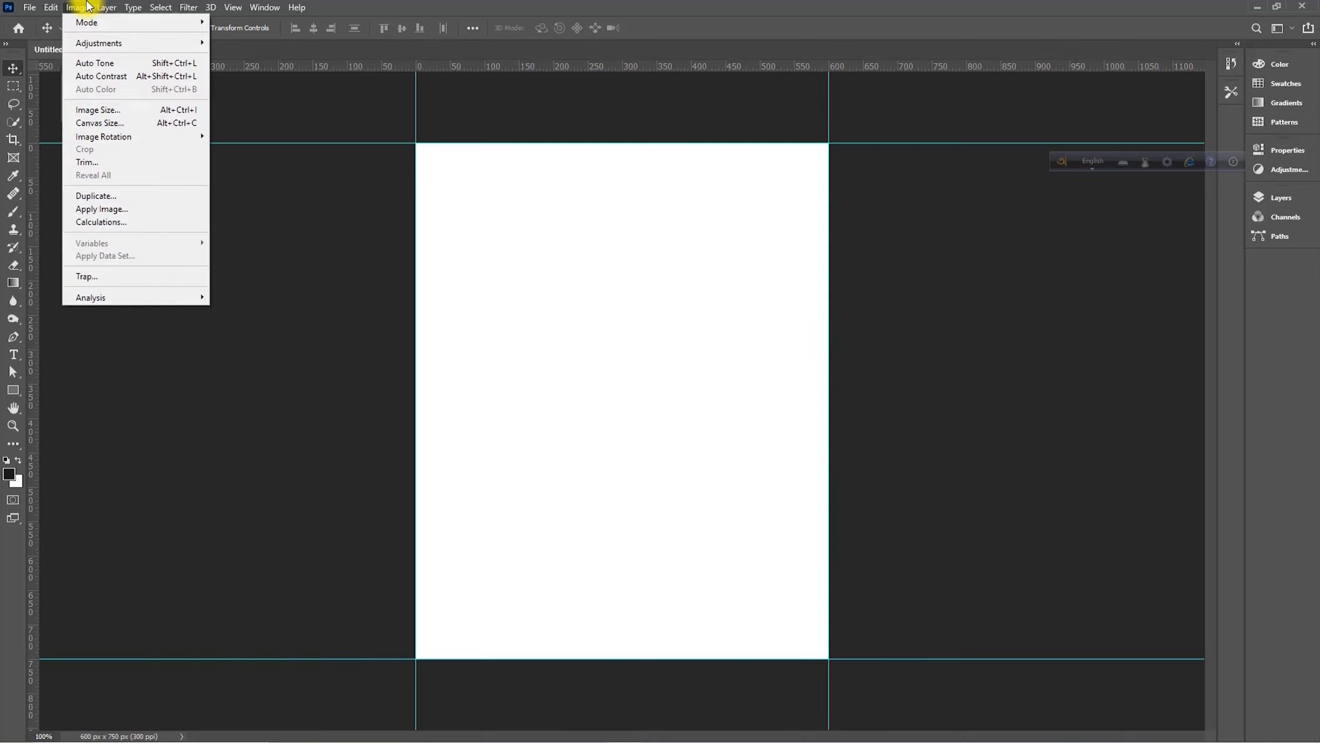
pyautogui.click(145, 119)
pyautogui.click(647, 234)
pyautogui.write('.125')
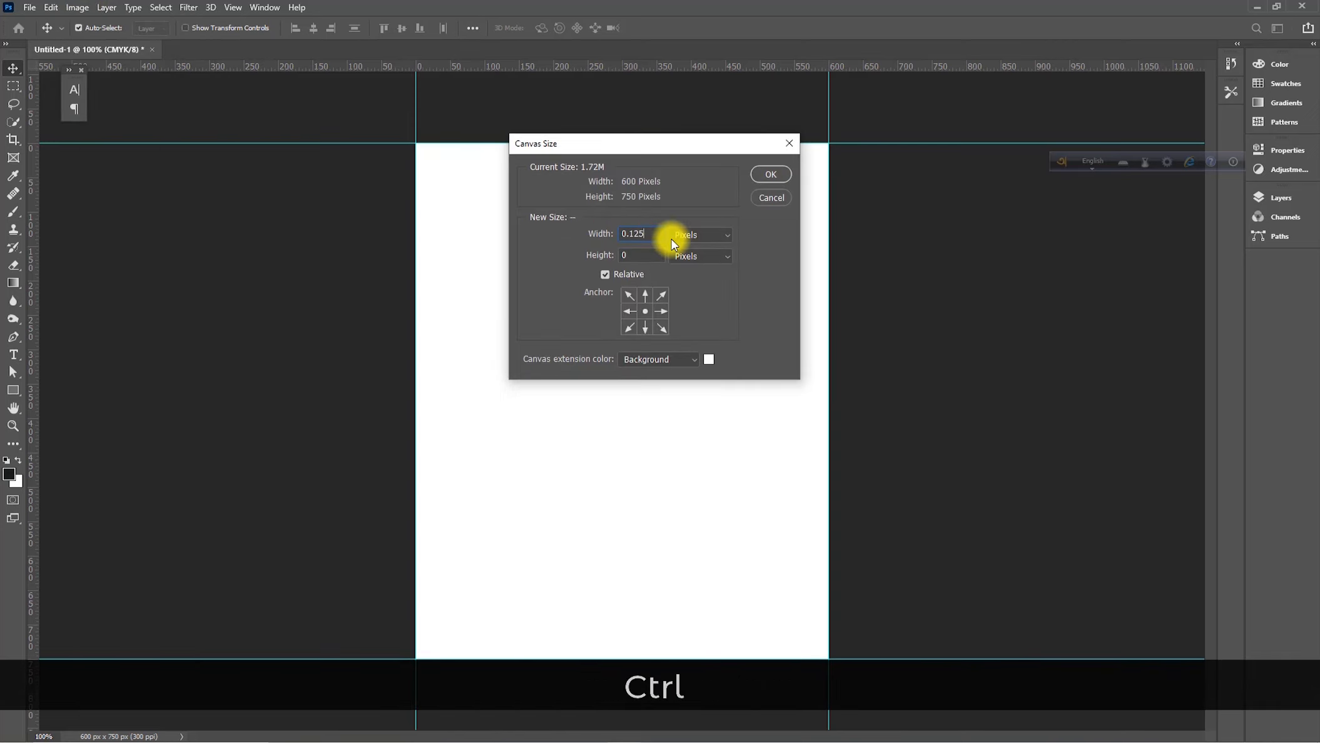
pyautogui.hotkey('ctrl', 'a')
pyautogui.hotkey('ctrl', 'c')
pyautogui.click(654, 280)
pyautogui.click(693, 235)
pyautogui.click(696, 282)
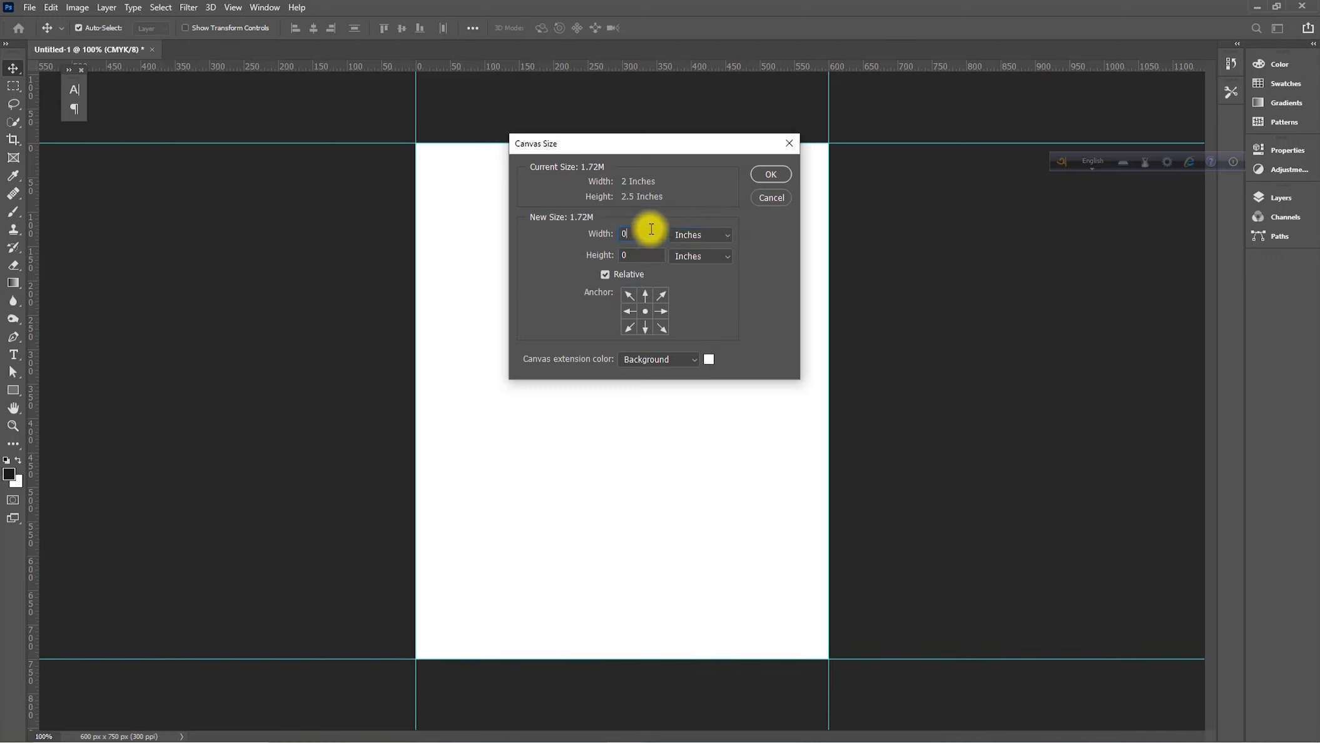
pyautogui.hotkey('ctrl', 'BackSpace')
pyautogui.hotkey('ctrl', 'v')
pyautogui.click(620, 255)
pyautogui.press('BackSpace')
pyautogui.hotkey('ctrl', 'v')
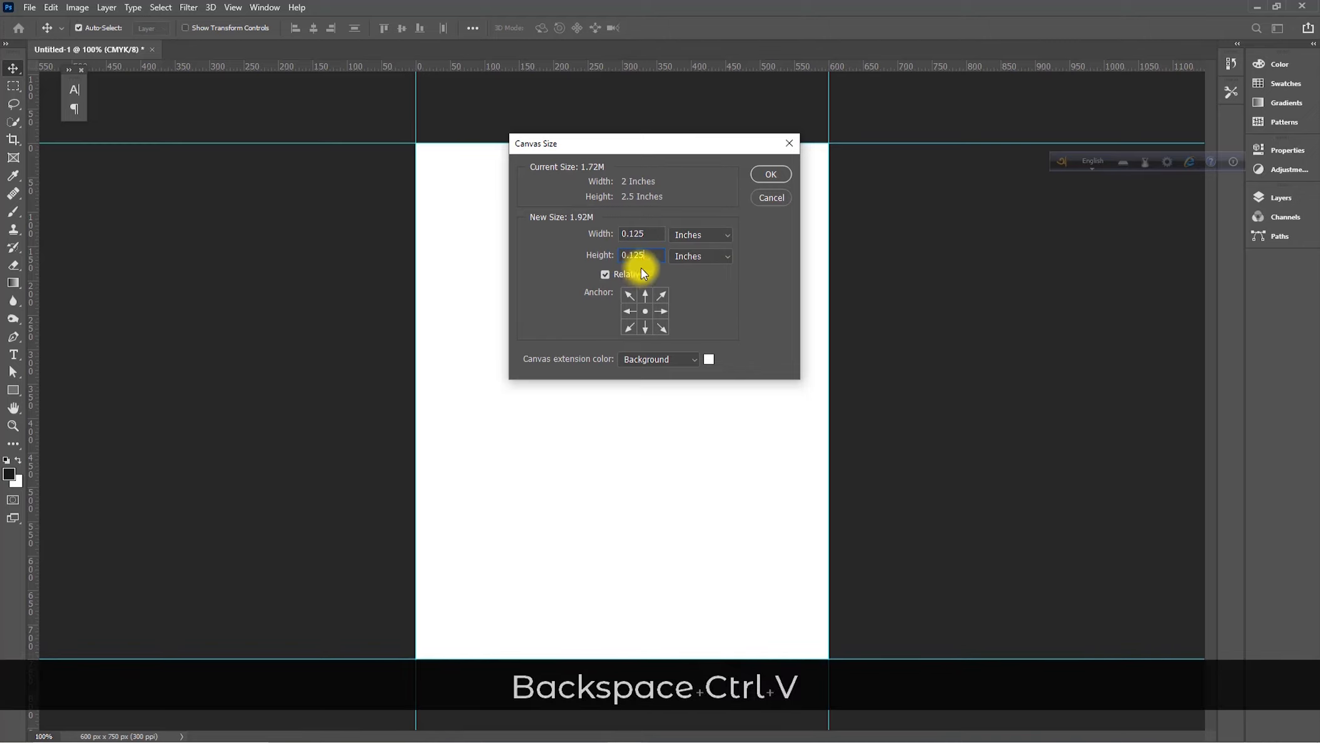
pyautogui.click(772, 175)
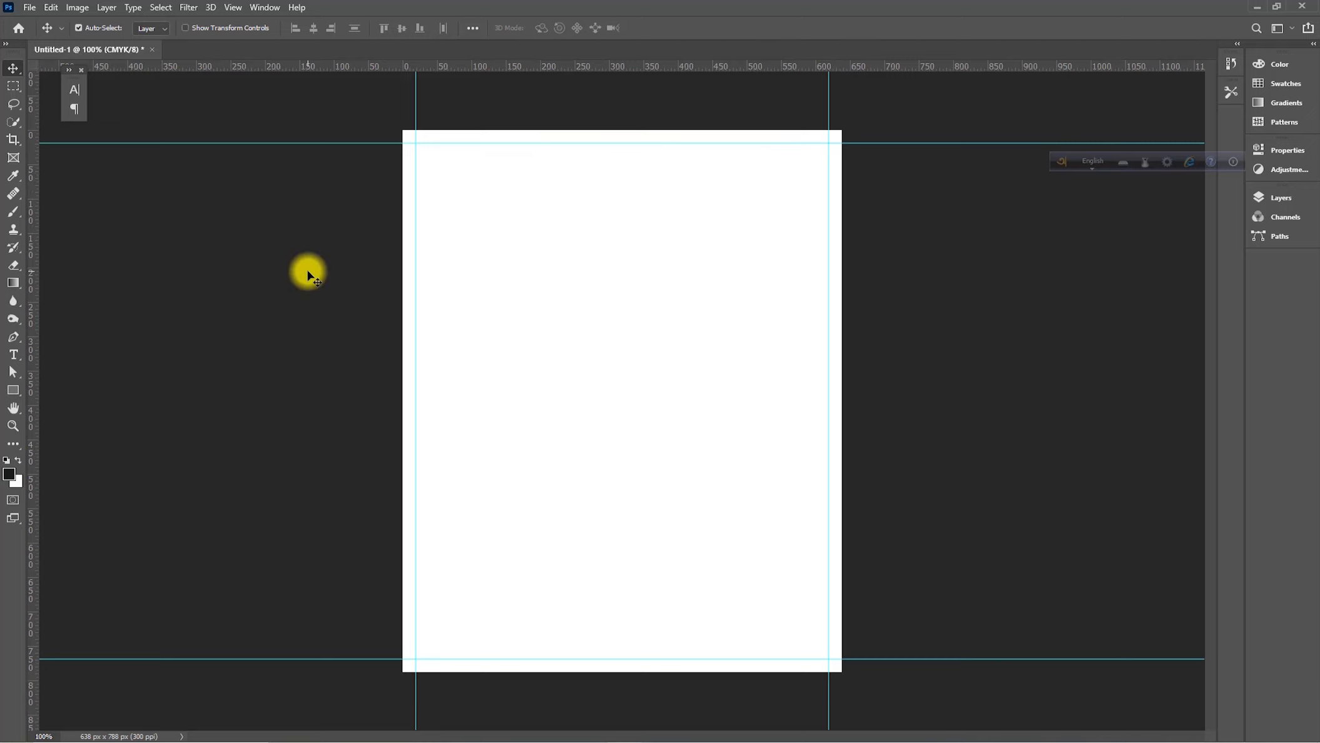
# - Draw a yellow-orange rectangle of about 645 × 797 px covering the whole canvas, bleed included
pyautogui.hotkey('ctrl', 'space')
pyautogui.moveTo(666, 456); pyautogui.dragTo(639, 415)
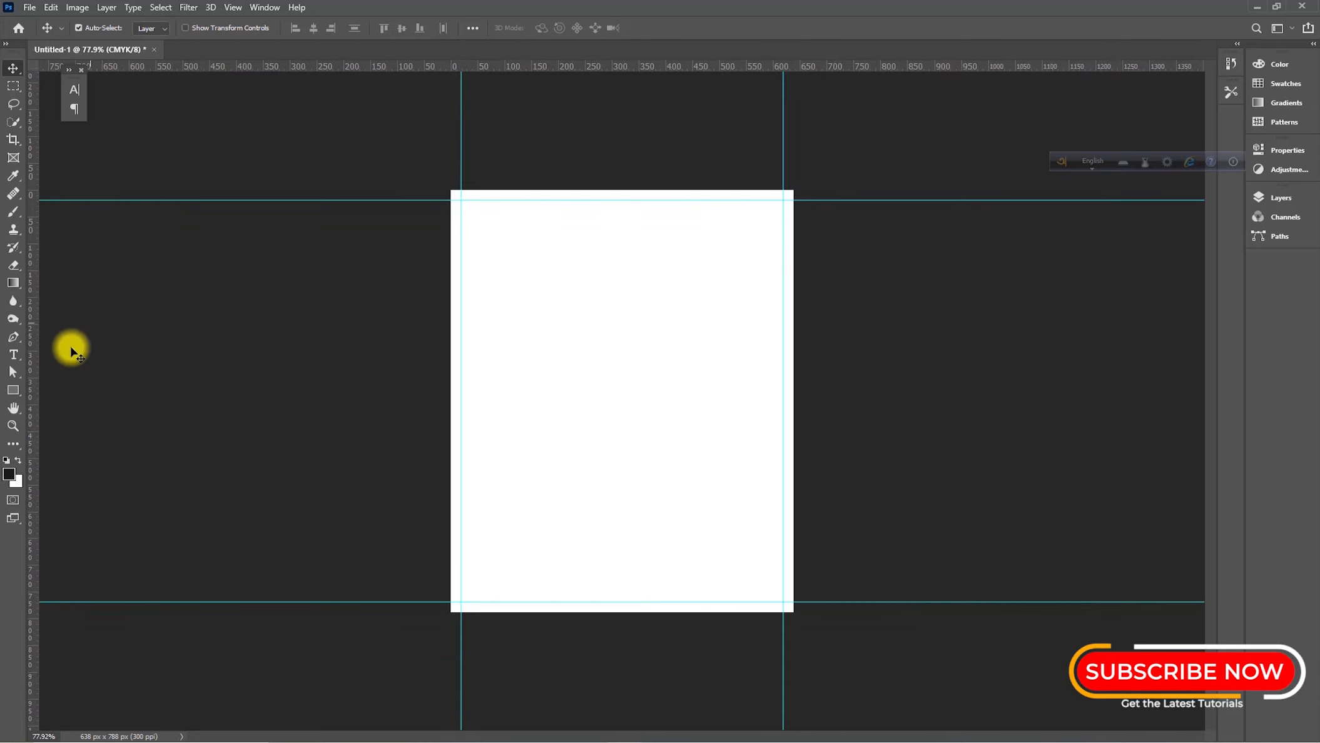
pyautogui.click(13, 389)
pyautogui.moveTo(450, 189); pyautogui.dragTo(795, 615)
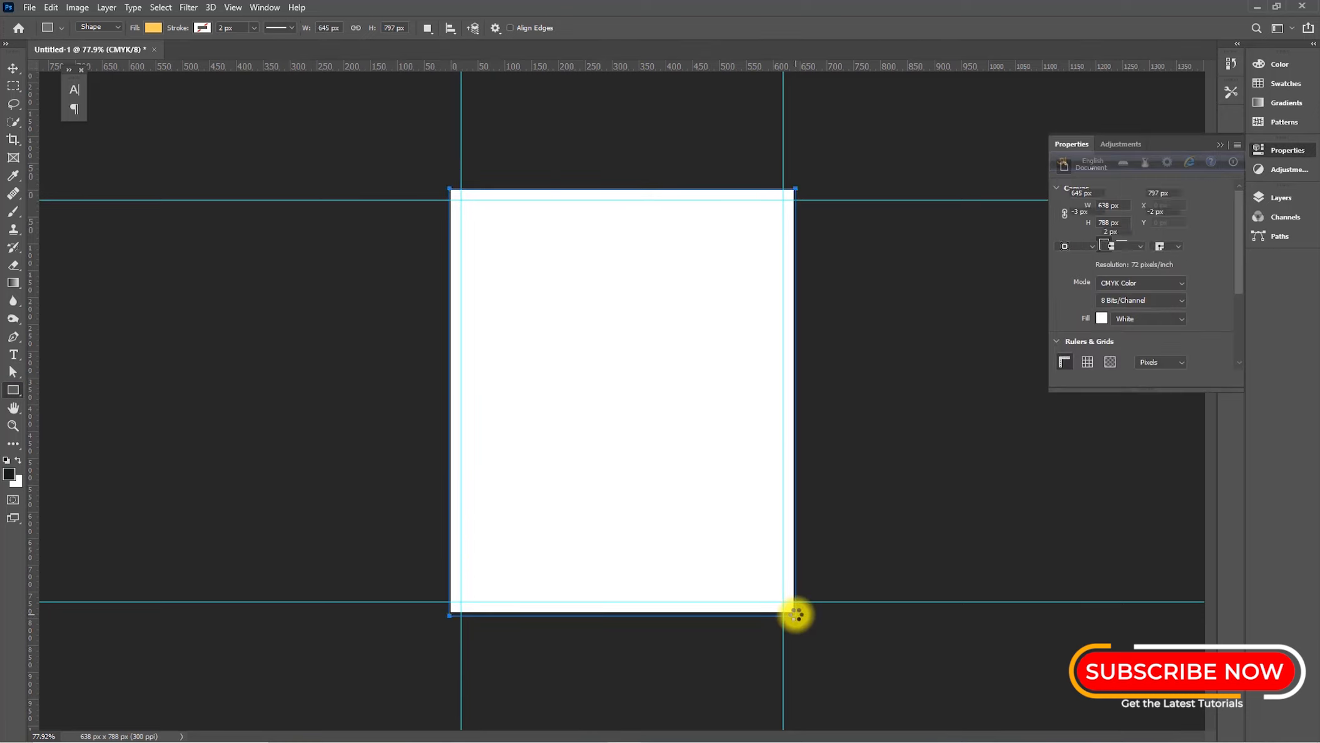
pyautogui.click(14, 67)
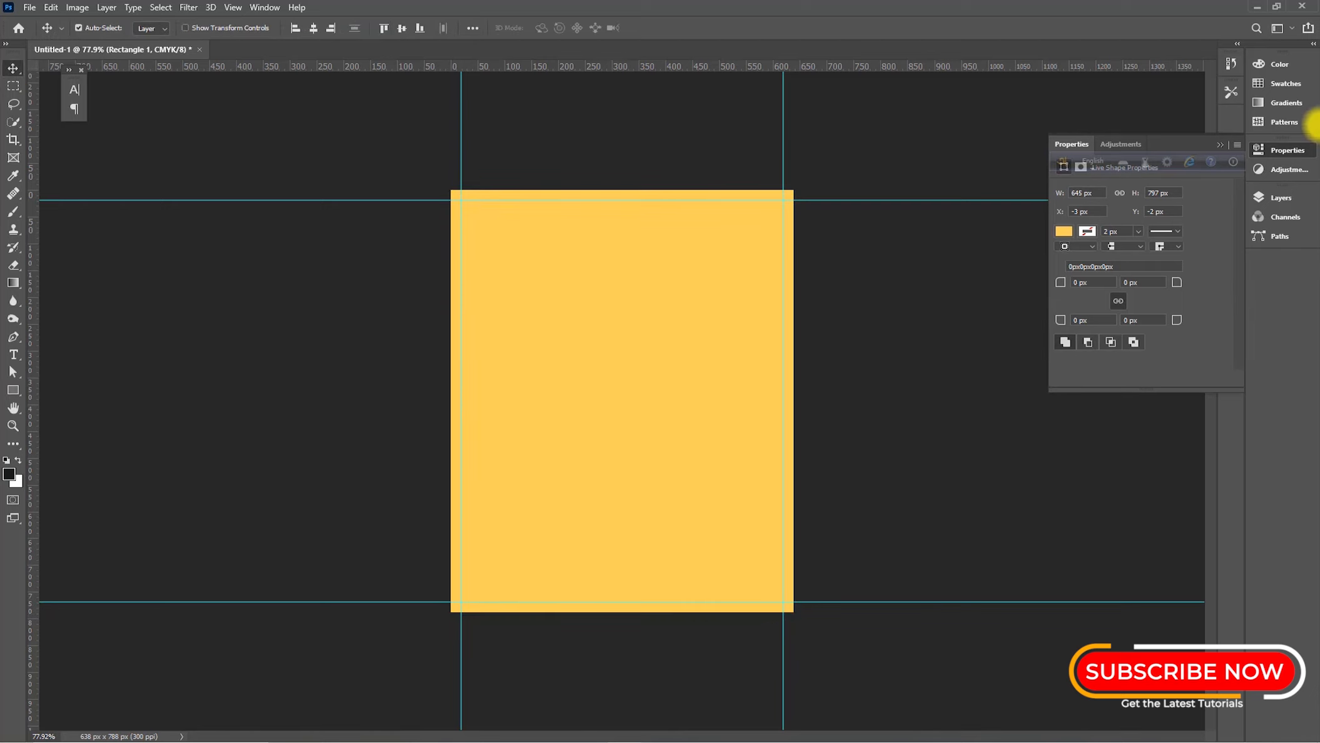
# - Bring the layer list into view and add a Gradient Overlay effect to the rectangle layer
pyautogui.click(1232, 153)
pyautogui.click(1263, 198)
pyautogui.click(1073, 154)
pyautogui.moveTo(1059, 158); pyautogui.dragTo(1002, 6)
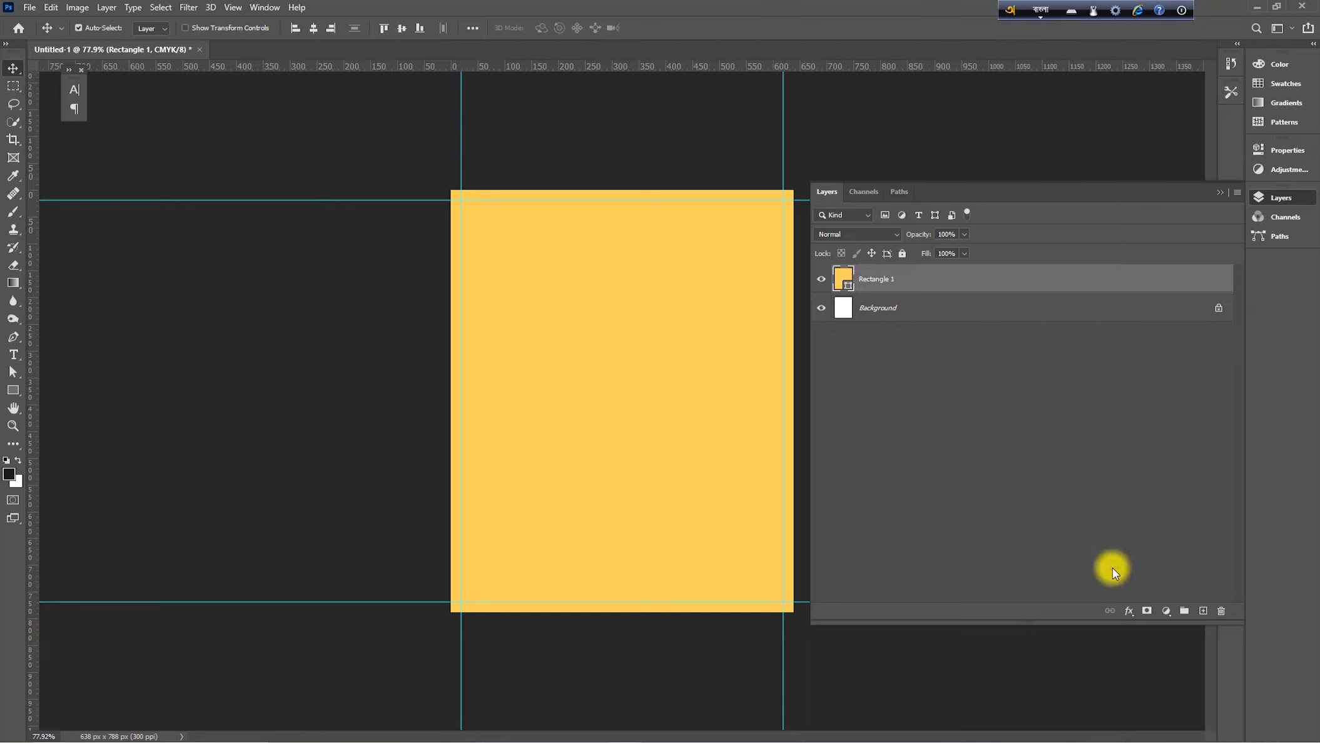
pyautogui.click(1130, 615)
pyautogui.click(1145, 566)
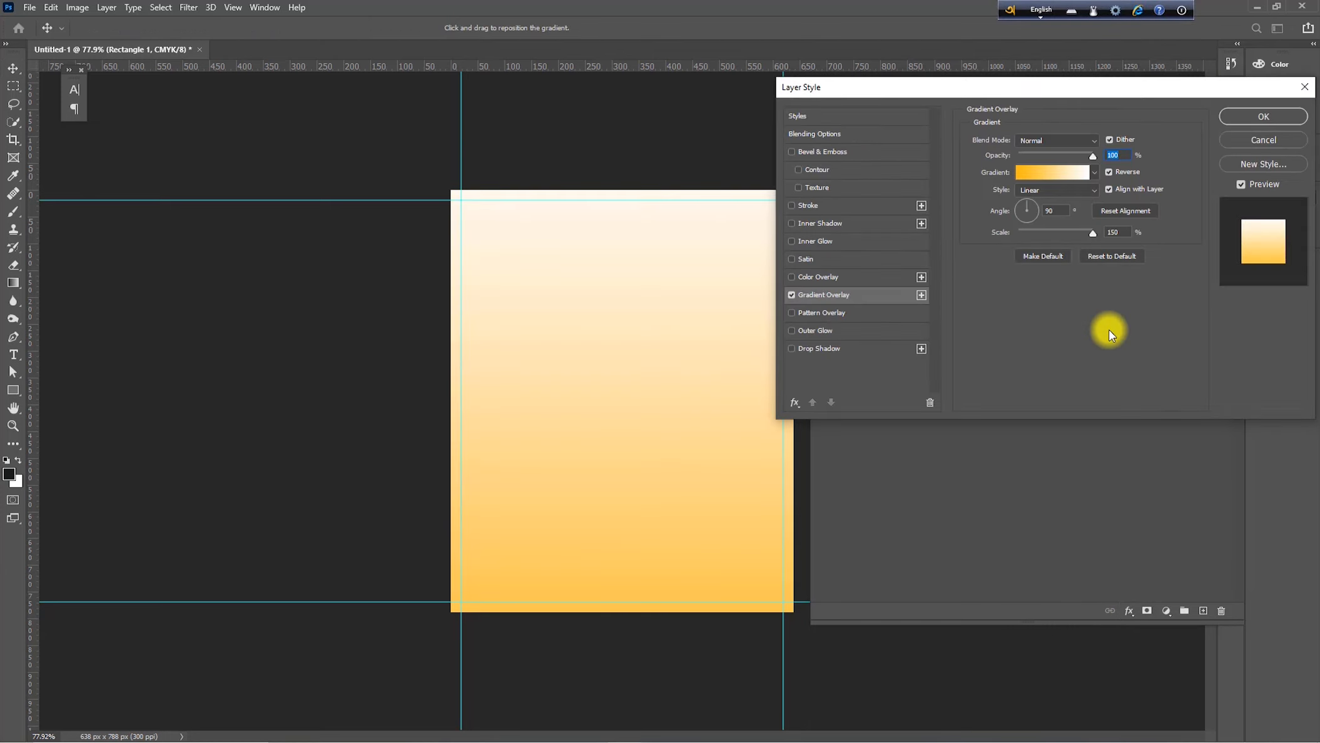
# - Set the overlay gradient's 100% colour stop to the yellow-orange #ffc73d
pyautogui.click(1078, 189)
pyautogui.click(1042, 175)
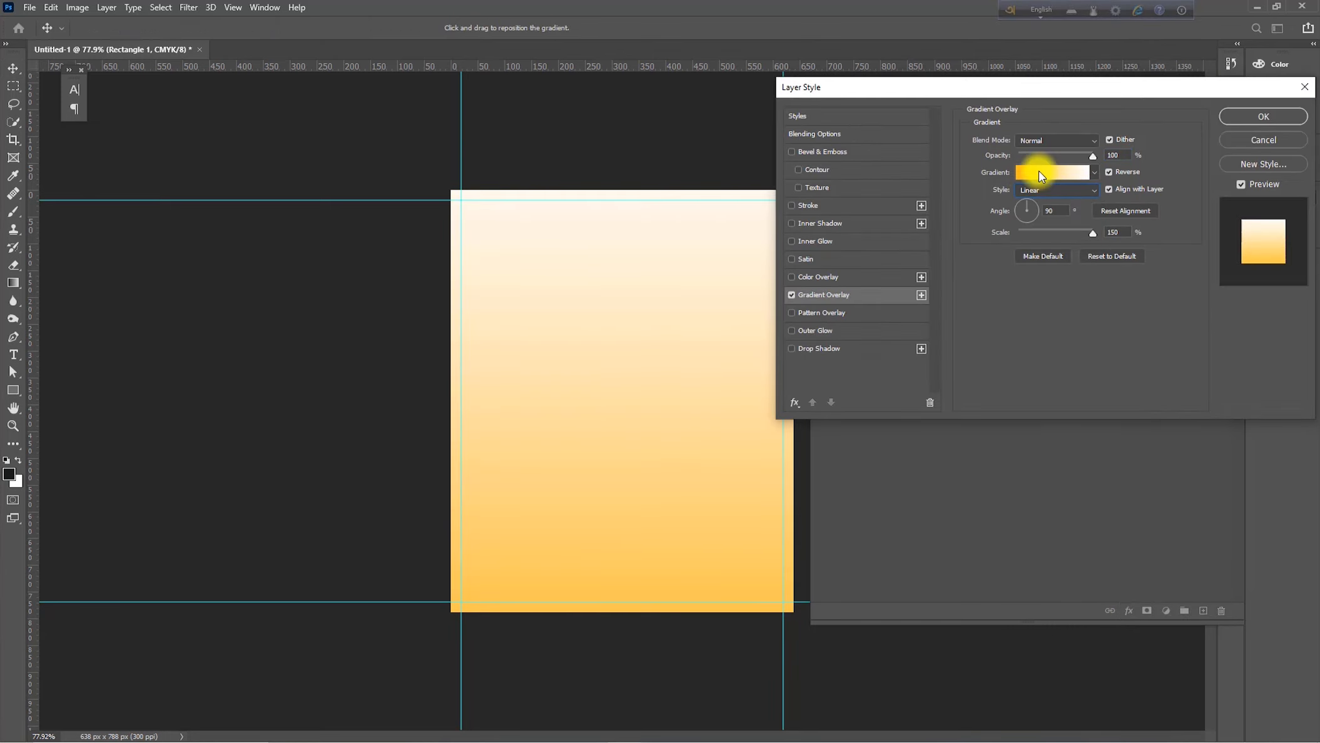
pyautogui.doubleClick(1227, 475)
pyautogui.click(878, 92)
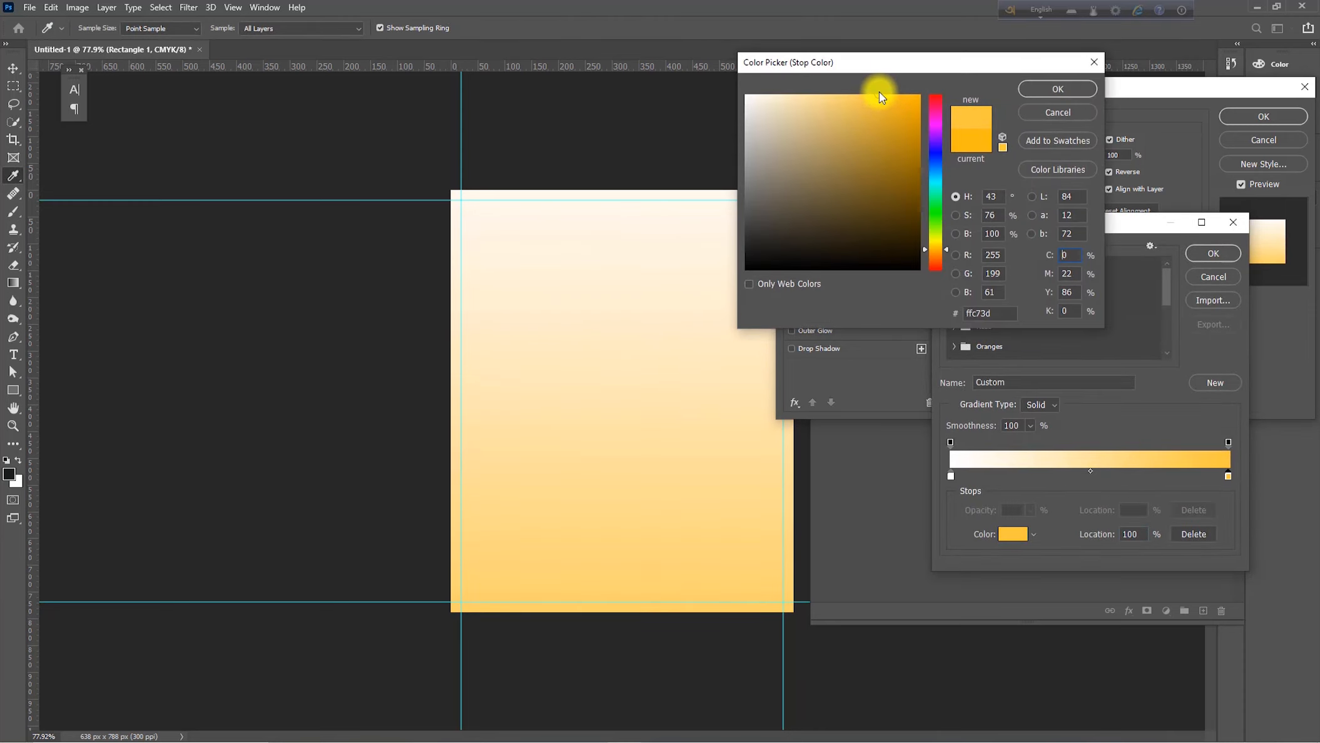
pyautogui.click(1037, 88)
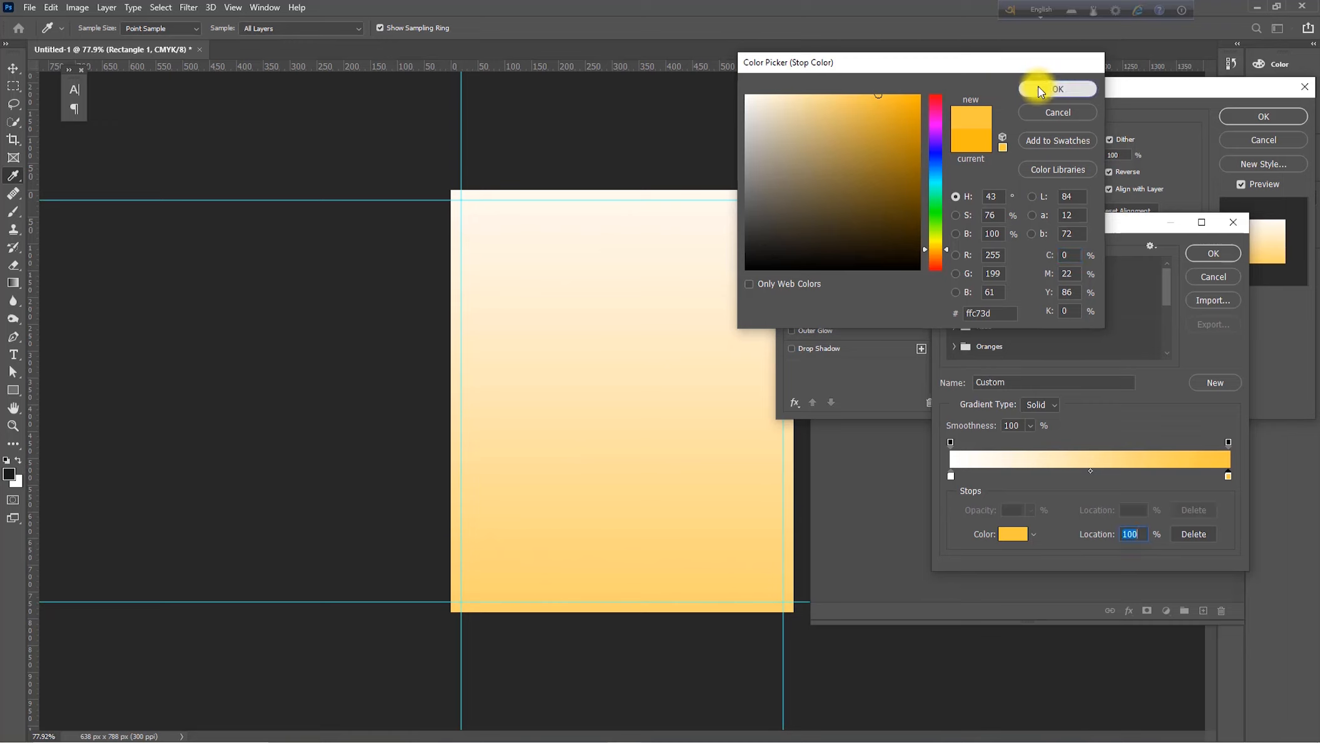
pyautogui.click(1214, 252)
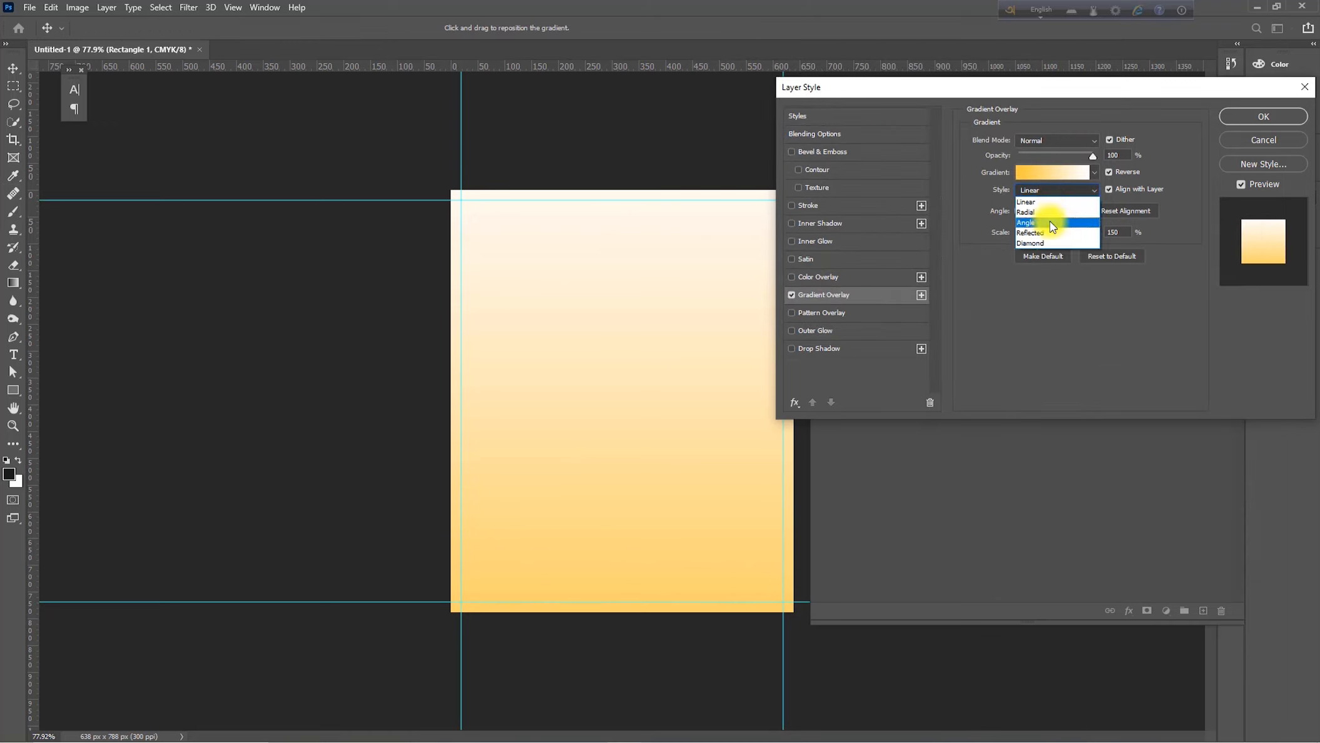
# - Make the gradient overlay Radial, move its centre to the lower middle of the label, and apply the effect
pyautogui.click(1049, 212)
pyautogui.moveTo(654, 450); pyautogui.dragTo(630, 499)
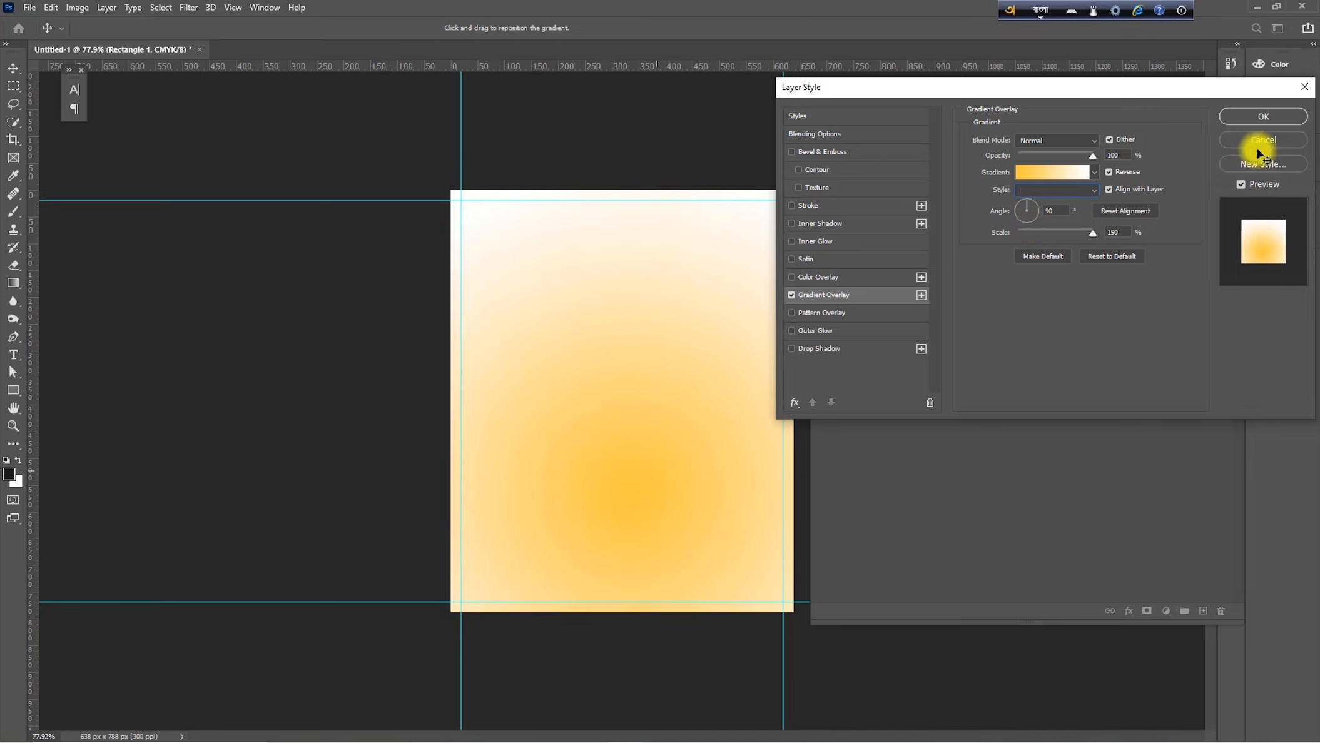
pyautogui.click(1263, 116)
pyautogui.click(1219, 195)
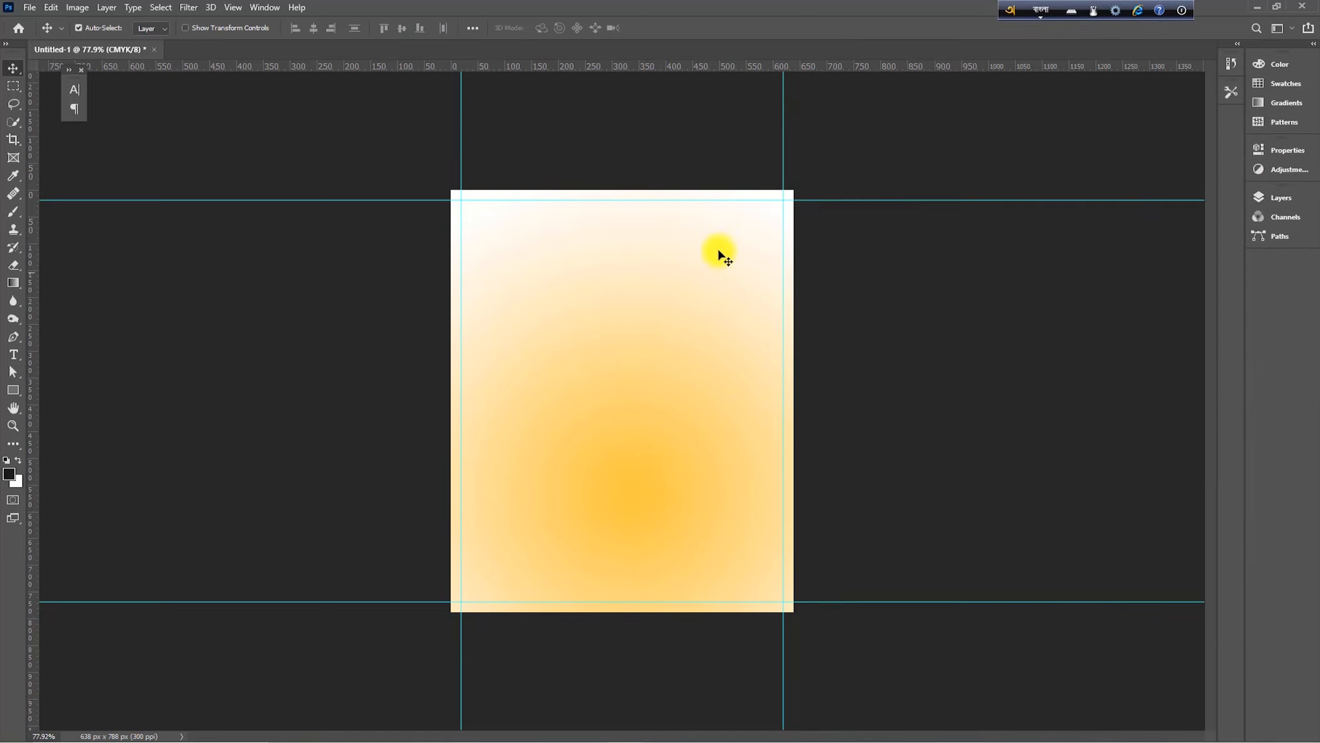
# - Place the nuts image 01 (3).png from the Honey Nut Bottle Label Design folder on the label and shift it slightly down
pyautogui.moveTo(354, 733)
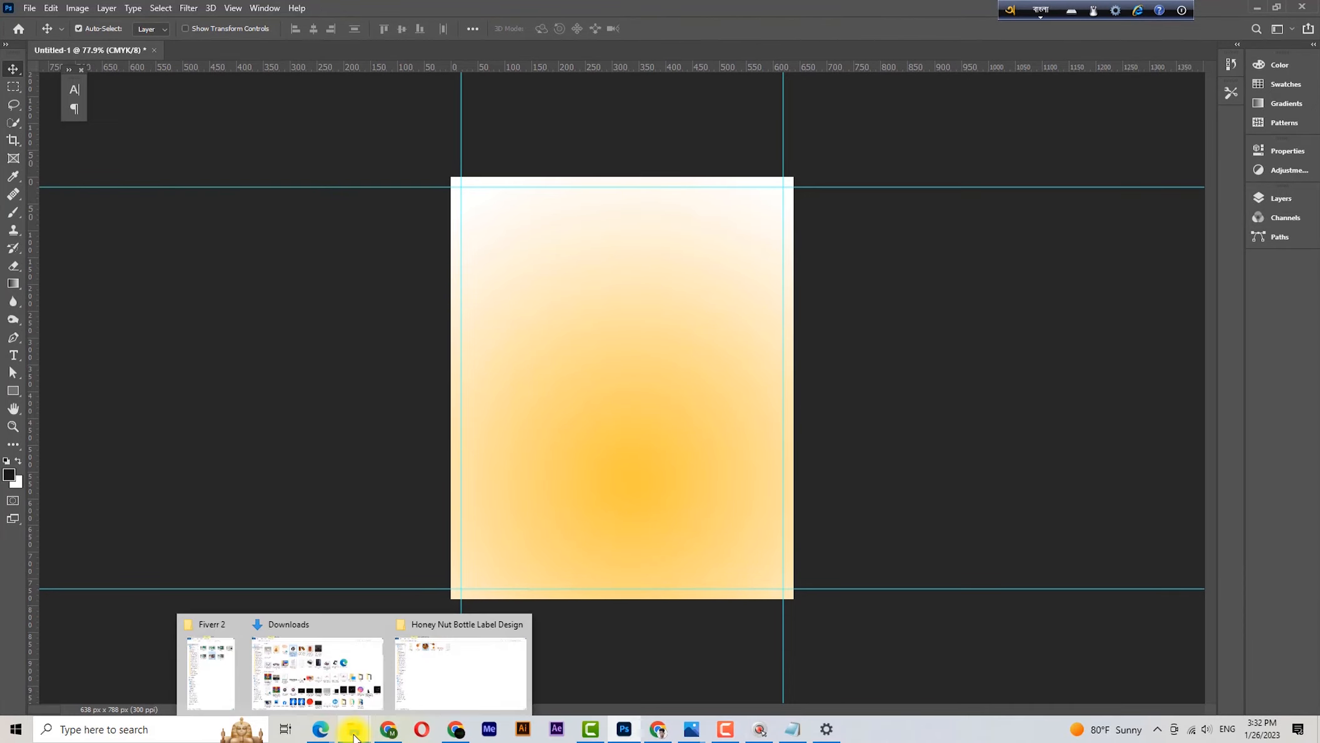
pyautogui.click(463, 654)
pyautogui.moveTo(306, 127); pyautogui.dragTo(633, 513)
pyautogui.moveTo(598, 459); pyautogui.dragTo(598, 459)
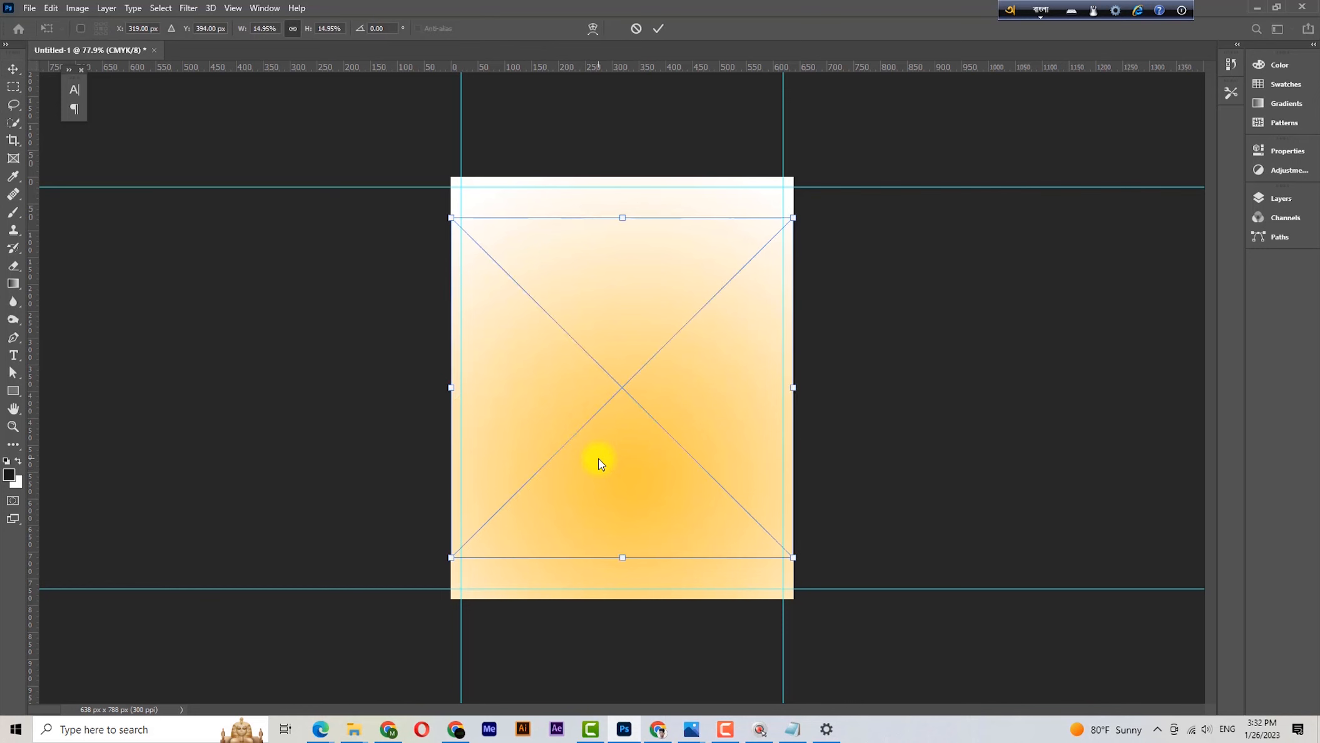
pyautogui.click(13, 70)
pyautogui.moveTo(644, 383); pyautogui.dragTo(647, 400)
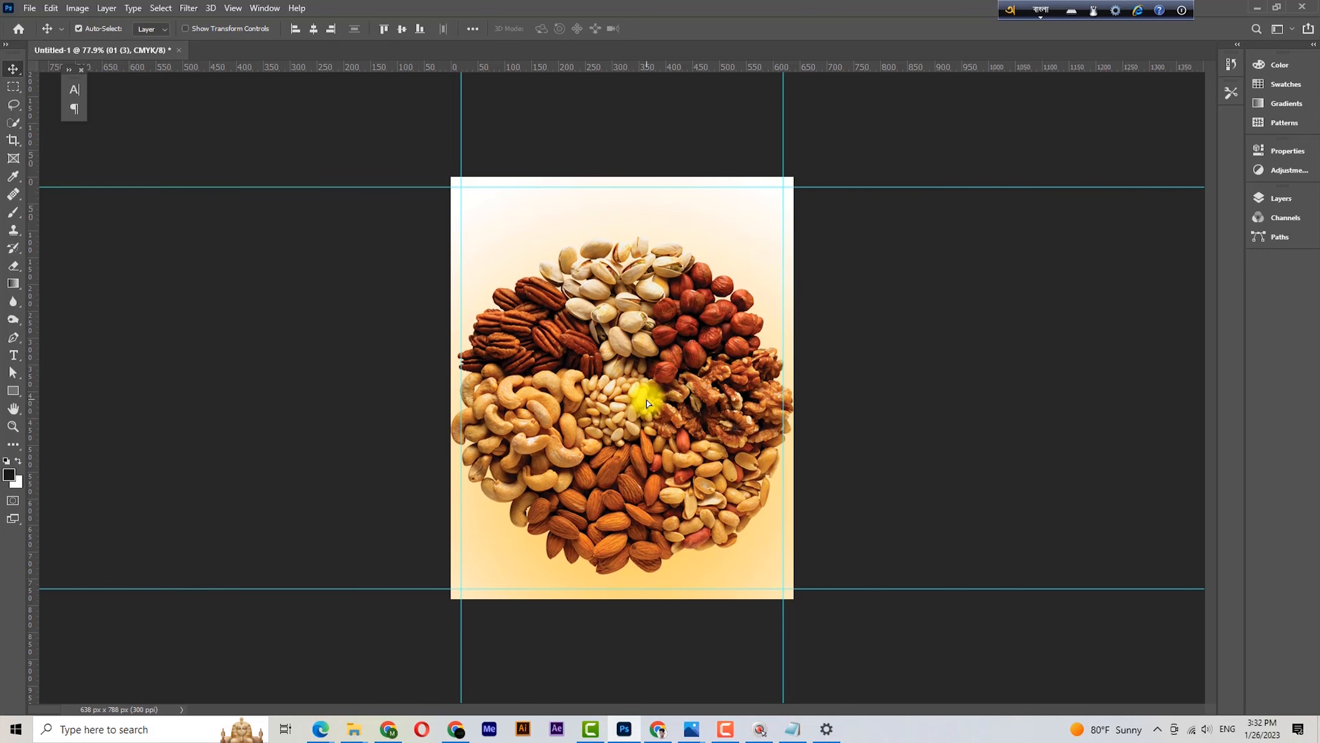
# - Transform the nuts image into a flattened shape with a narrower top edge and position it in the lower part of the label
pyautogui.hotkey('ctrl', 't')
pyautogui.rightClick(691, 253)
pyautogui.click(725, 337)
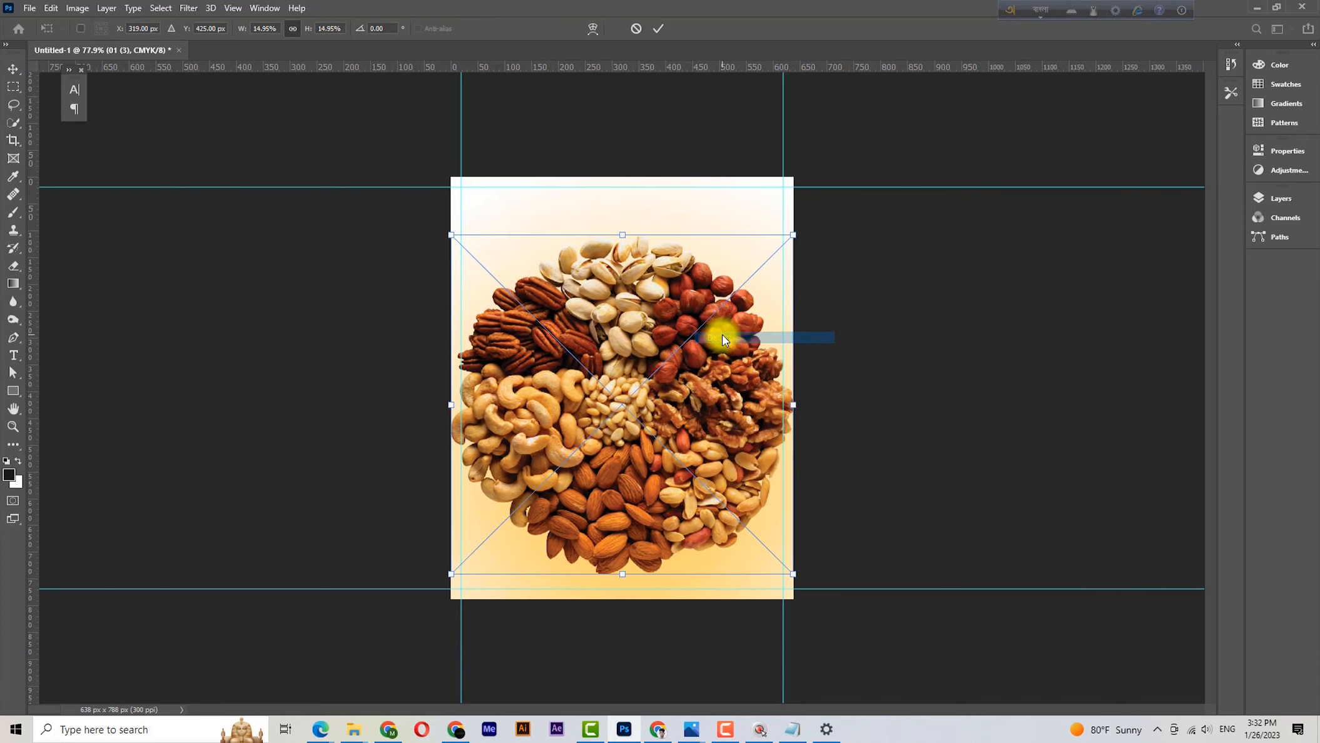
pyautogui.moveTo(793, 235); pyautogui.dragTo(728, 322)
pyautogui.moveTo(450, 234); pyautogui.dragTo(495, 311)
pyautogui.moveTo(737, 307); pyautogui.dragTo(679, 329)
pyautogui.moveTo(494, 301); pyautogui.dragTo(622, 449)
pyautogui.moveTo(542, 452); pyautogui.dragTo(531, 449)
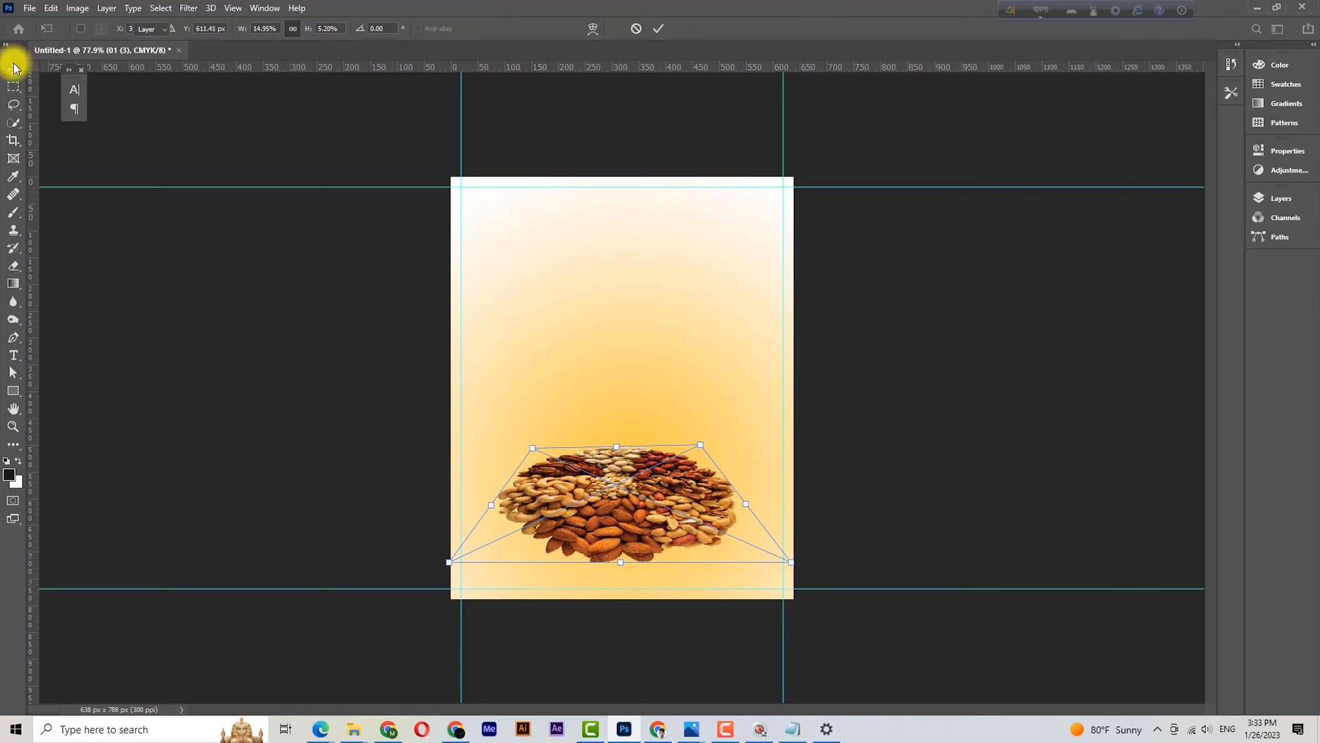
pyautogui.click(14, 68)
pyautogui.moveTo(648, 508); pyautogui.dragTo(652, 480)
# - Place the honey dipper images 01 (2).png and 01 (4).png from the Honey Nut Bottle Label Design folder on the label
pyautogui.moveTo(354, 730)
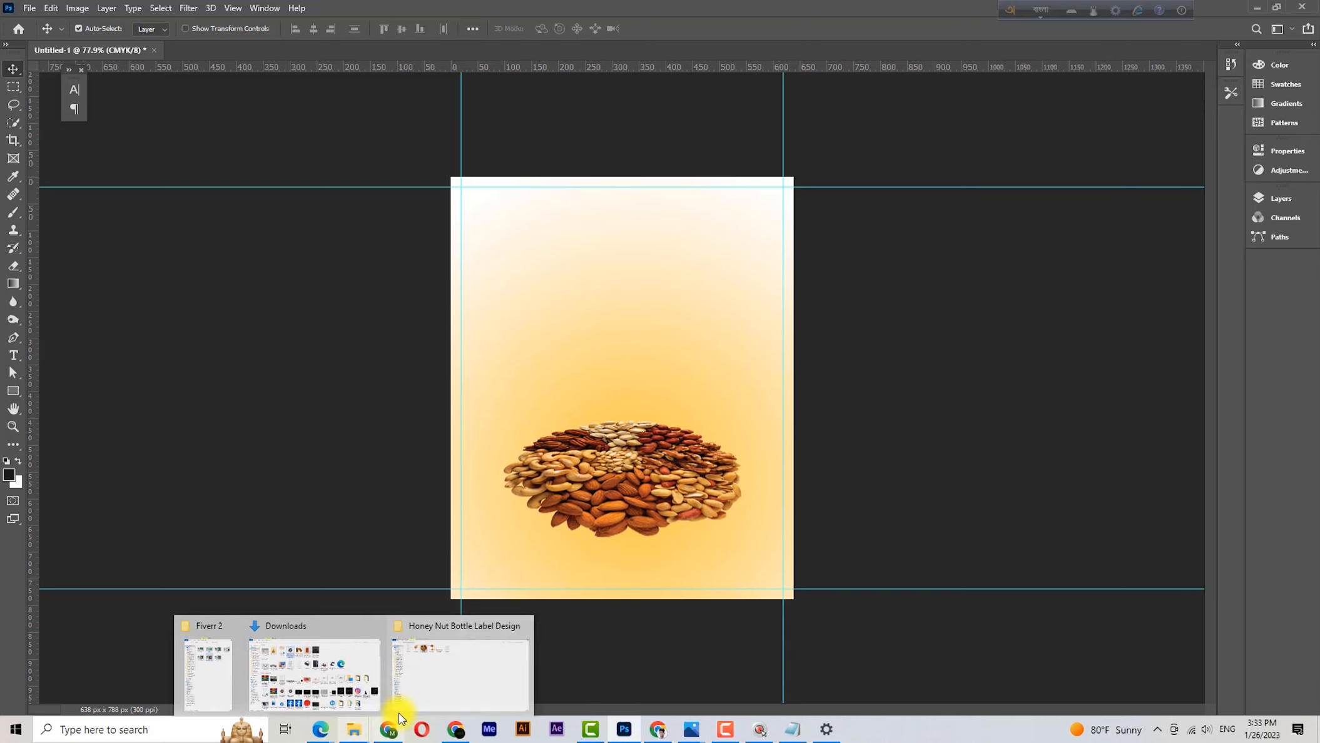
pyautogui.click(460, 667)
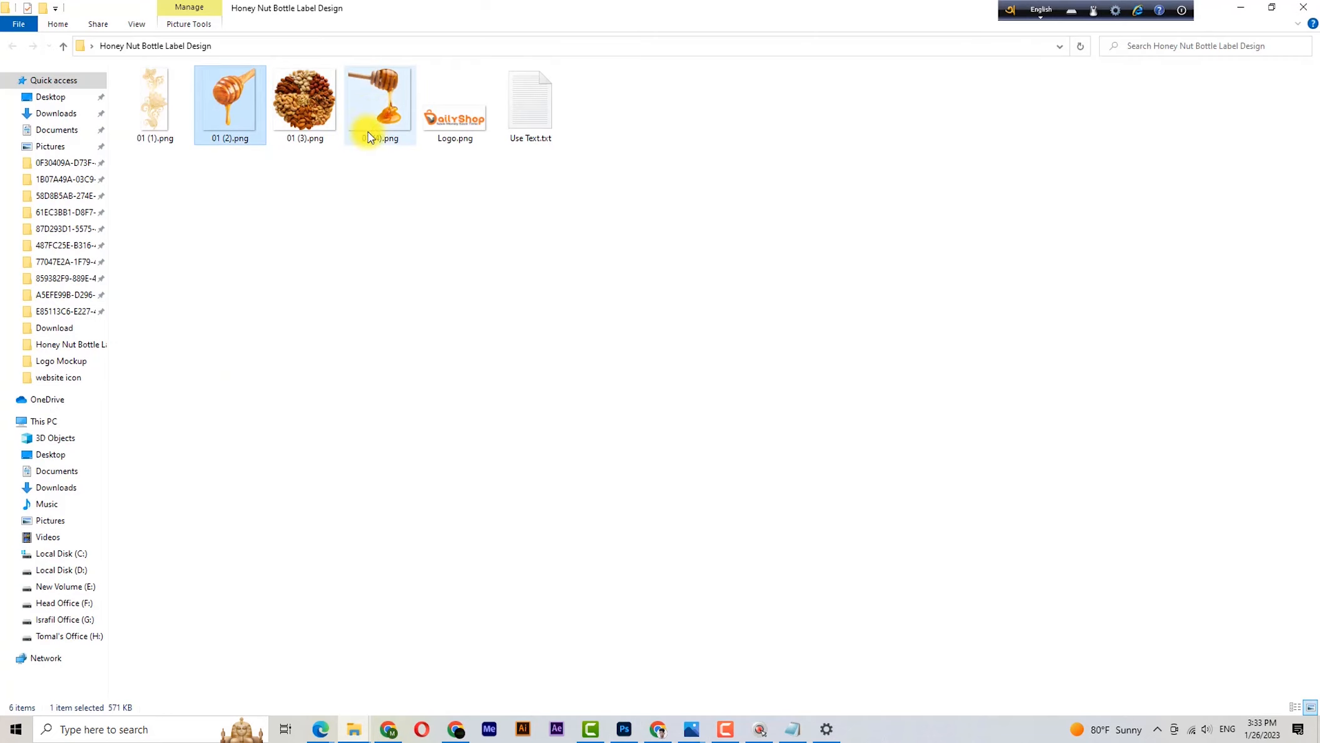
pyautogui.keyDown('ctrl'); pyautogui.click(388, 126); pyautogui.keyUp('ctrl')
pyautogui.moveTo(408, 106); pyautogui.dragTo(614, 493)
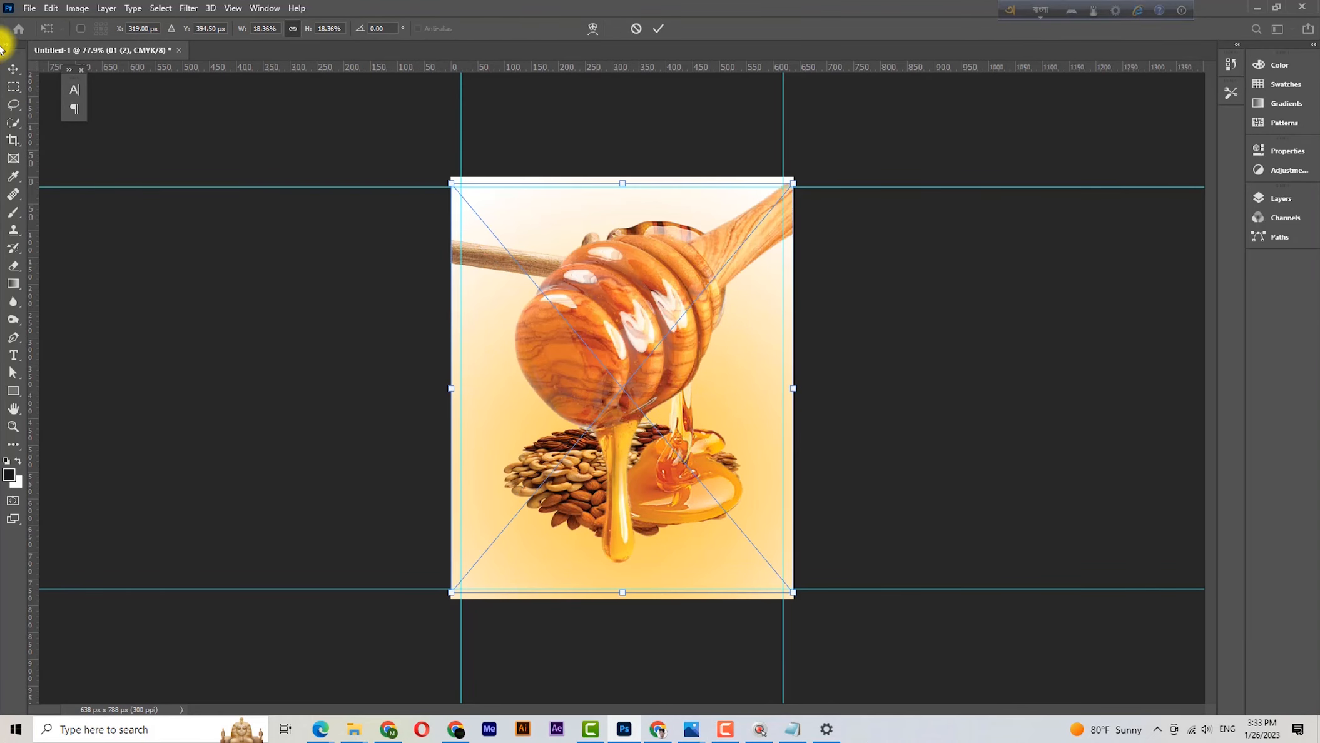
pyautogui.click(14, 68)
# - Scale down the 01 (2) honey dipper and position it just above the nuts so its drip reaches them
pyautogui.hotkey('ctrl', 't')
pyautogui.moveTo(634, 105); pyautogui.dragTo(625, 258)
pyautogui.moveTo(623, 343); pyautogui.dragTo(624, 311)
pyautogui.moveTo(633, 232); pyautogui.dragTo(634, 325)
pyautogui.click(9, 72)
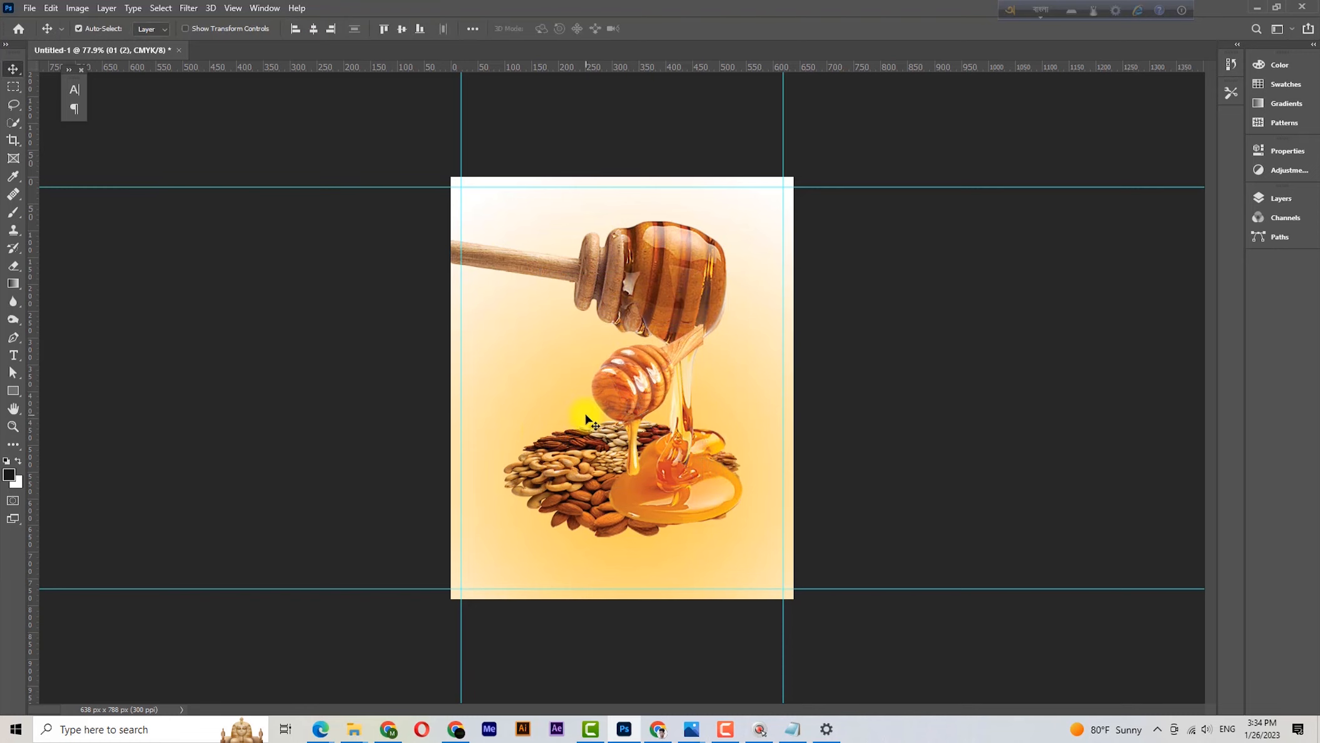
# - Move the nuts slightly down, then shift the 01 (4) honey dipper left and scale it down so its honey puddle sits on the nuts
pyautogui.moveTo(600, 476); pyautogui.dragTo(597, 514)
pyautogui.click(636, 292)
pyautogui.moveTo(687, 471); pyautogui.dragTo(627, 485)
pyautogui.hotkey('ctrl', 't')
pyautogui.moveTo(565, 229); pyautogui.dragTo(542, 329)
pyautogui.click(7, 70)
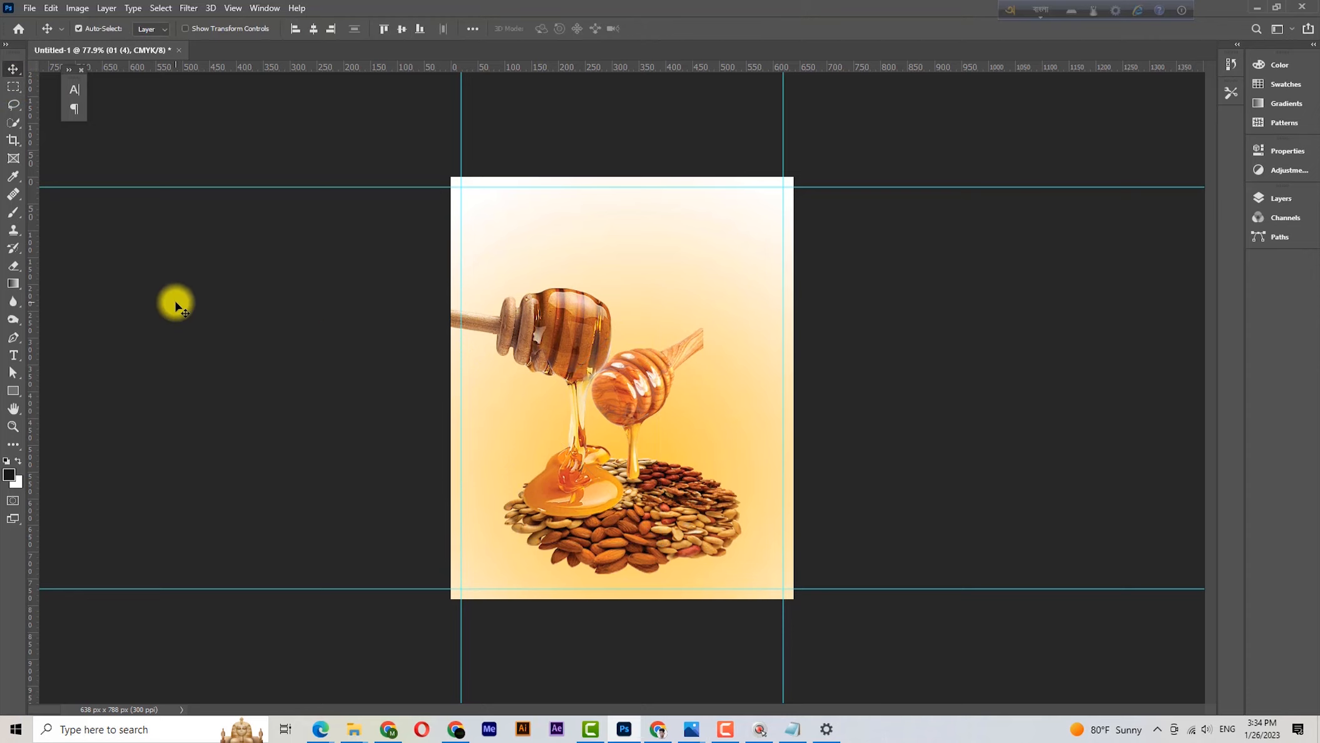
# - Copy the honey puddle of the 01 (4) image to its own layer with a rectangular selection and delete the original dipper image
pyautogui.click(13, 86)
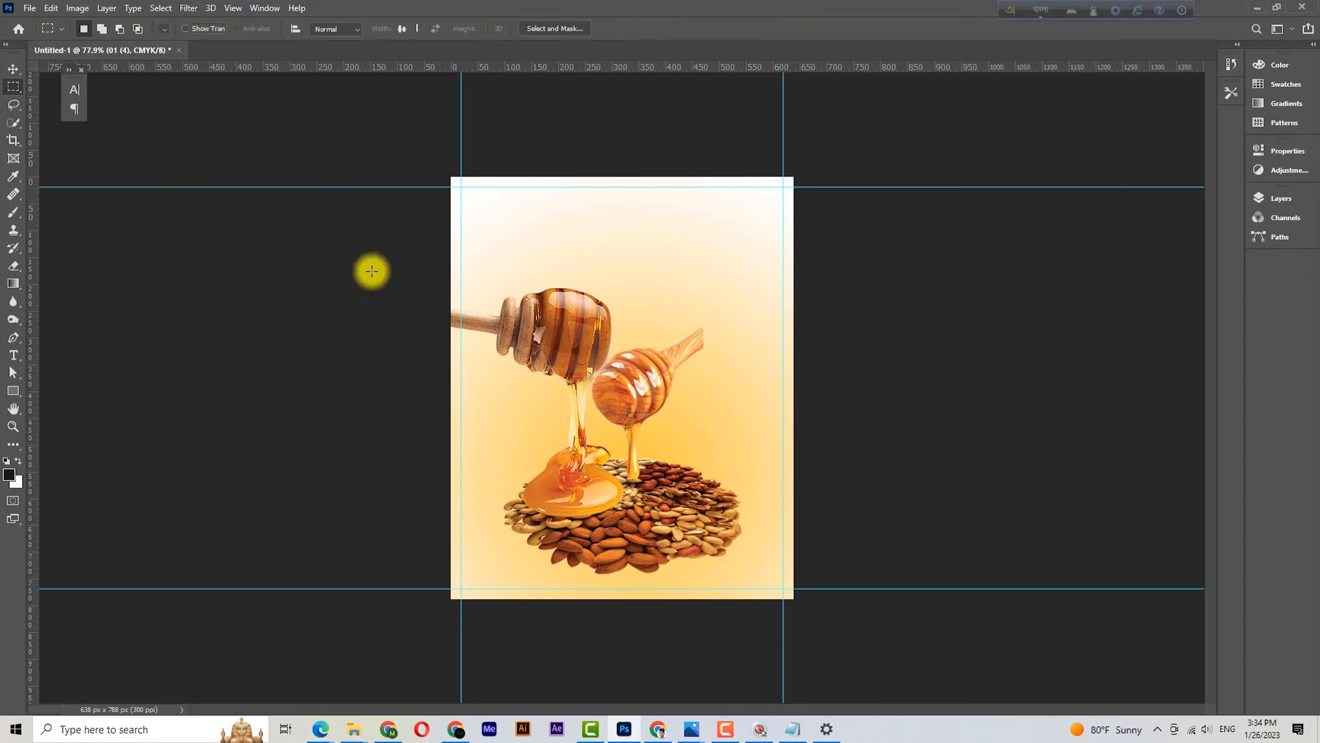
pyautogui.moveTo(480, 393); pyautogui.dragTo(651, 536)
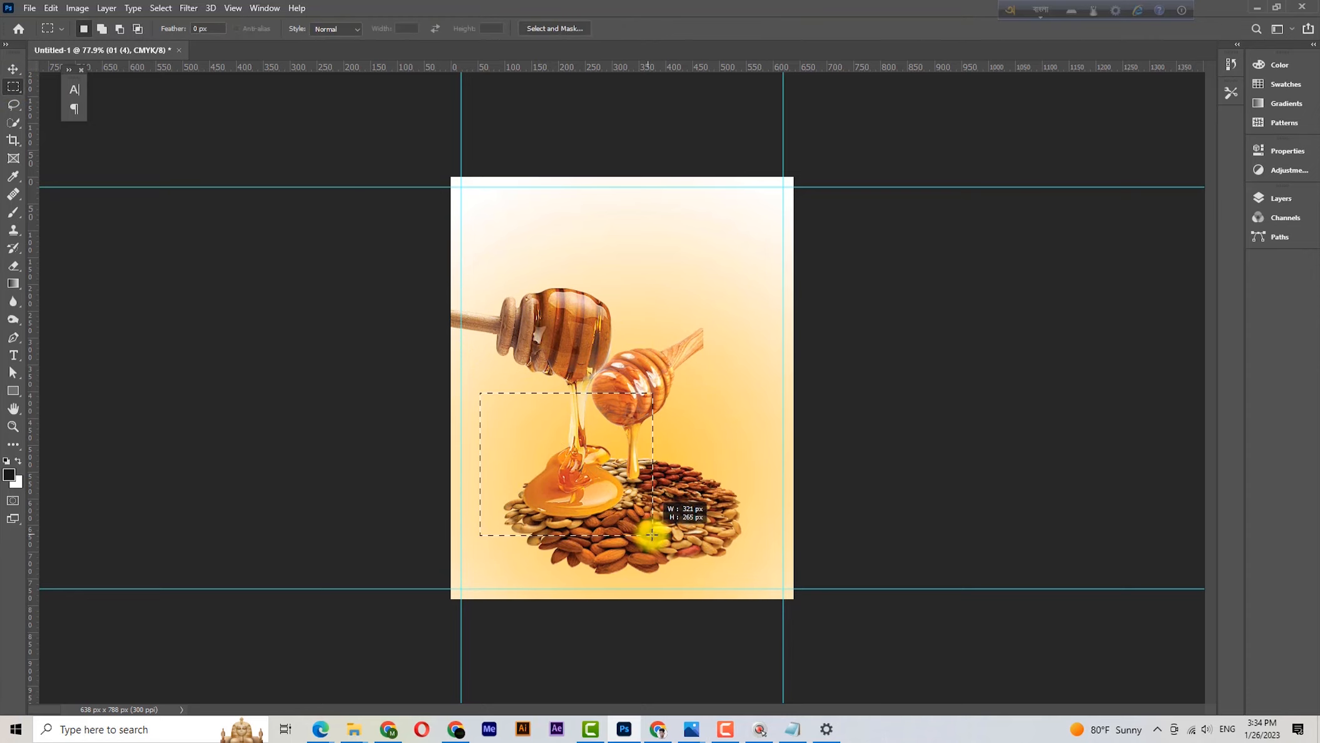
pyautogui.hotkey('ctrl', 'j')
pyautogui.click(13, 68)
pyautogui.click(548, 330)
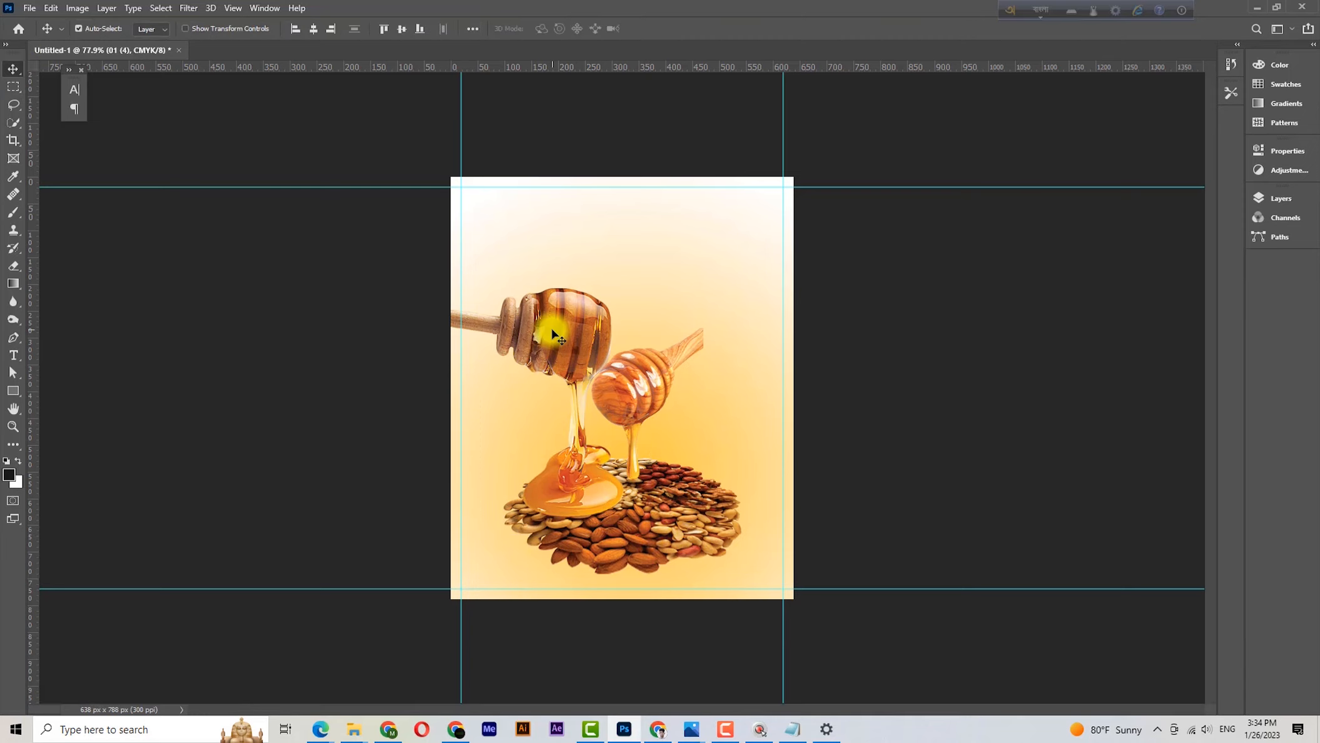
pyautogui.press('Delete')
# - Move the honey puddle to the middle of the nuts and transform it to fit beneath the remaining dipper's drip
pyautogui.moveTo(571, 474); pyautogui.dragTo(634, 498)
pyautogui.hotkey('ctrl', 't')
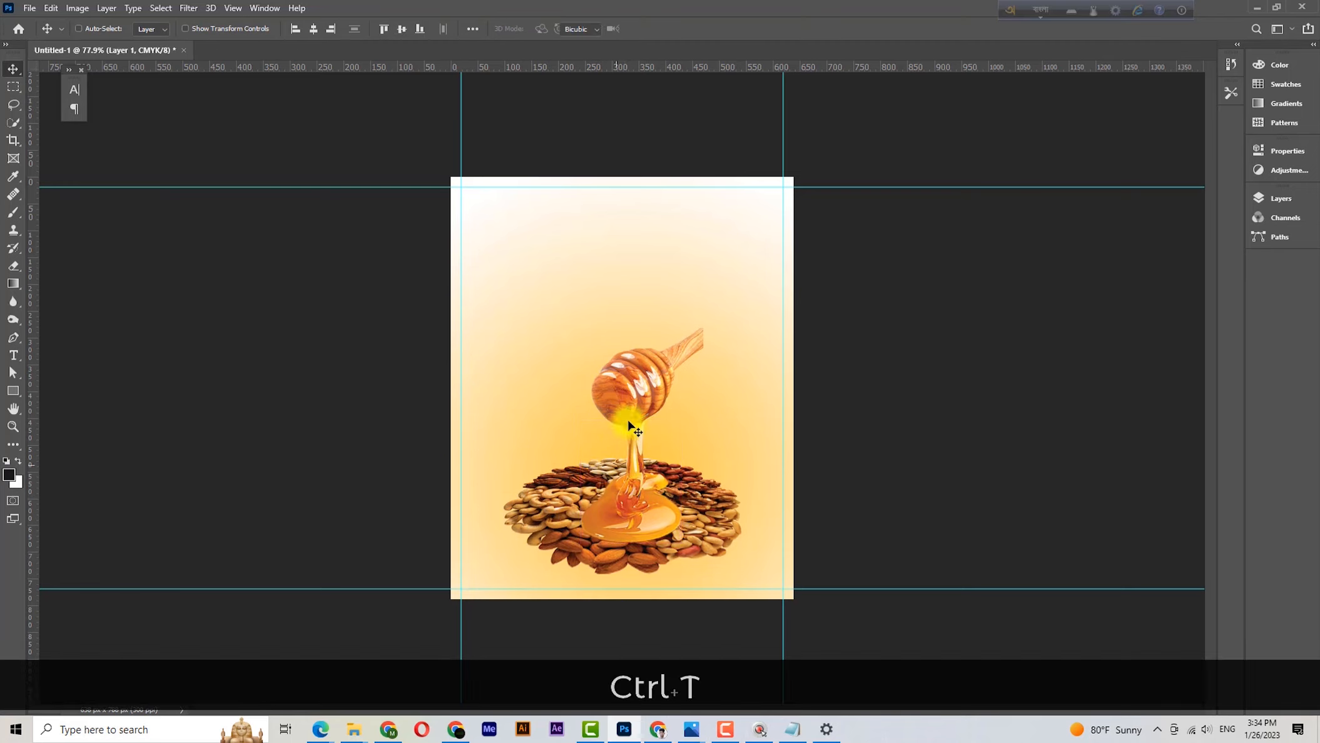
pyautogui.moveTo(632, 419); pyautogui.dragTo(640, 445)
pyautogui.moveTo(632, 499); pyautogui.dragTo(632, 495)
pyautogui.click(18, 74)
# - Nudge the honey dipper in small increments until its drip lines up with the top of the honey puddle
pyautogui.hotkey('ctrl', 'space')
pyautogui.moveTo(692, 542); pyautogui.dragTo(700, 548)
pyautogui.moveTo(616, 406); pyautogui.dragTo(616, 409)
pyautogui.press('Right')
pyautogui.press('Right')
pyautogui.press('Right')
pyautogui.press('Right')
pyautogui.press('Right')
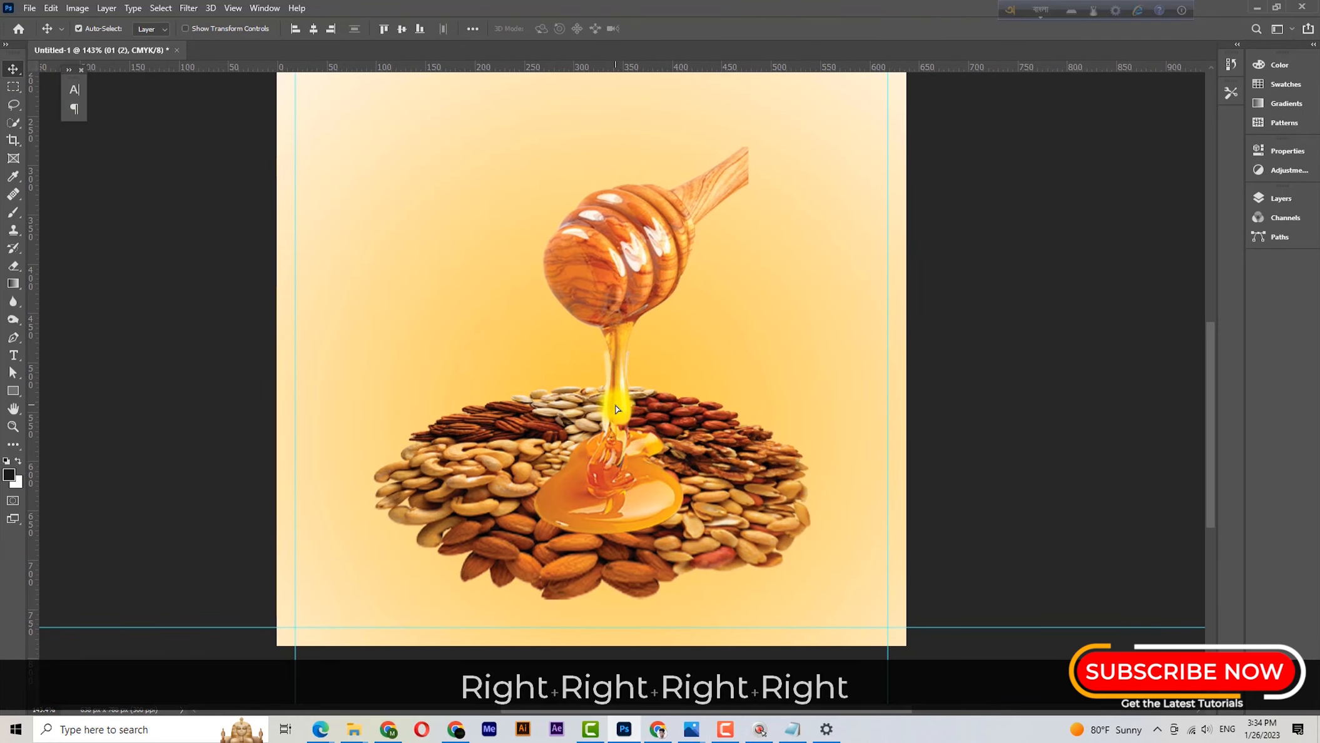
pyautogui.press('Right')
pyautogui.press('Down')
pyautogui.press('Left')
pyautogui.press('Left')
pyautogui.press('Left')
# - Clean up the top of the honey puddle with the Eraser and nudge the dipper slightly to the left
pyautogui.click(632, 466)
pyautogui.click(13, 266)
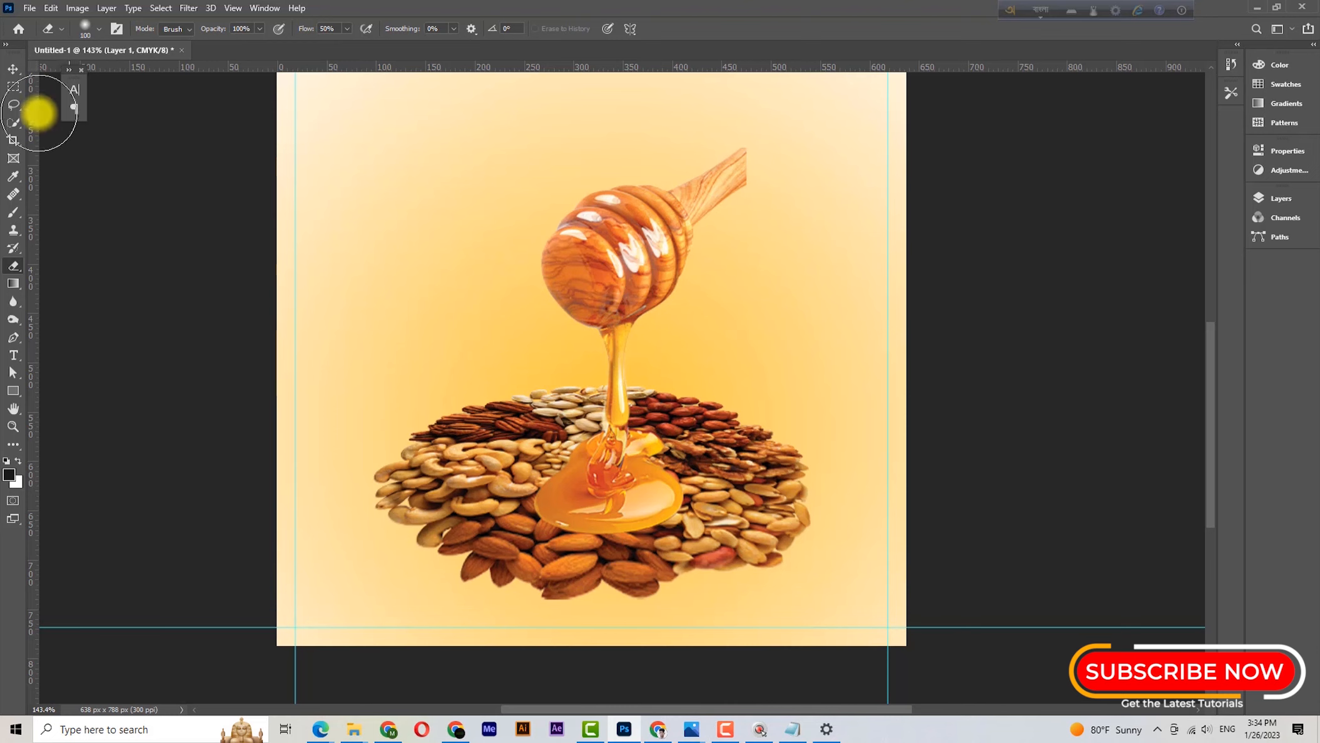
pyautogui.click(13, 68)
pyautogui.hotkey('ctrl', 'space')
pyautogui.moveTo(684, 383); pyautogui.dragTo(682, 546)
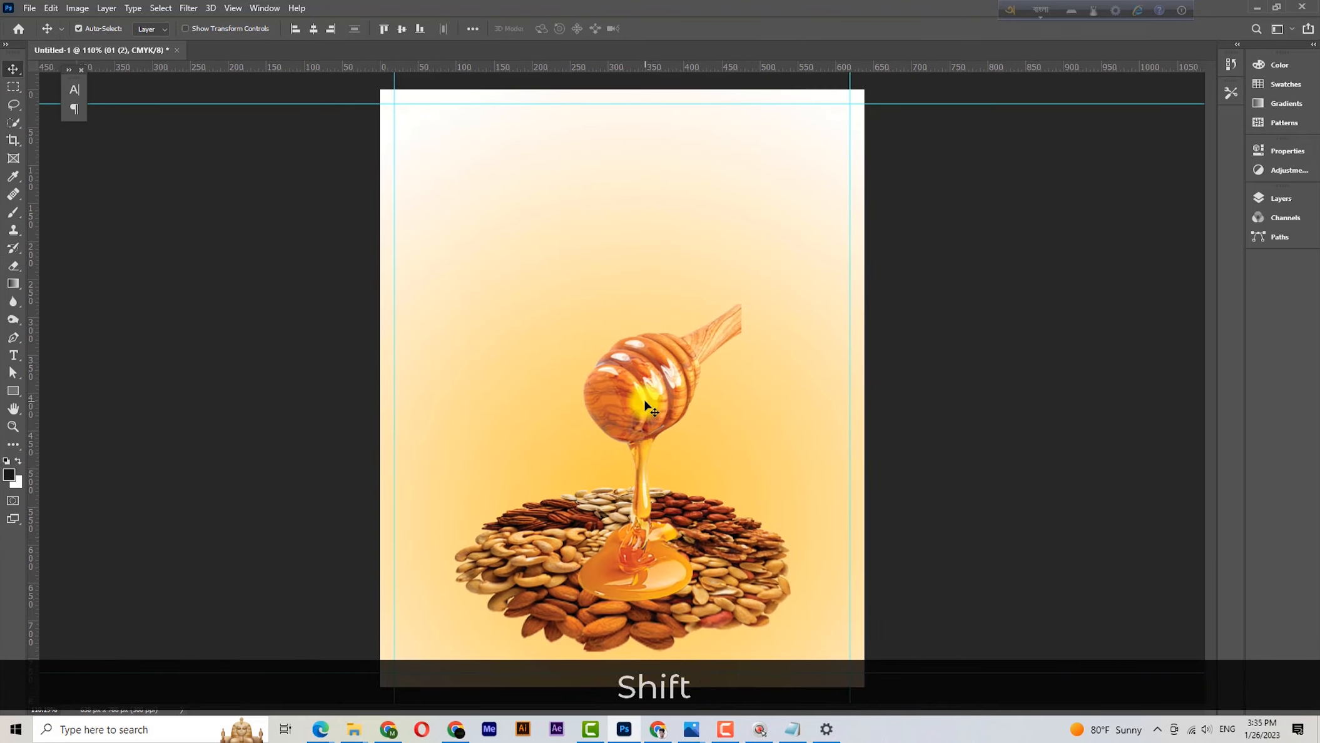
pyautogui.press('Left')
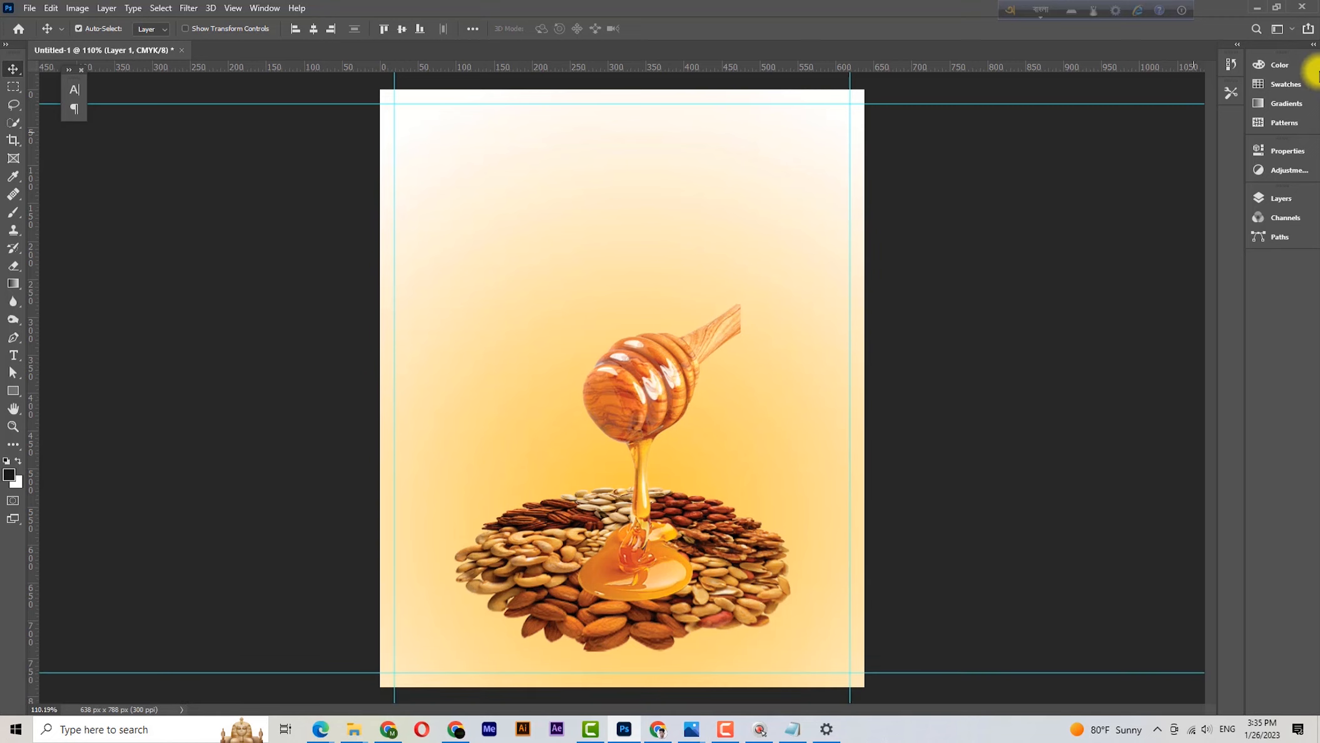
# - Merge the honey puddle layer (Layer 1) with the 01 (2) dipper layer
pyautogui.click(1281, 198)
pyautogui.click(987, 310)
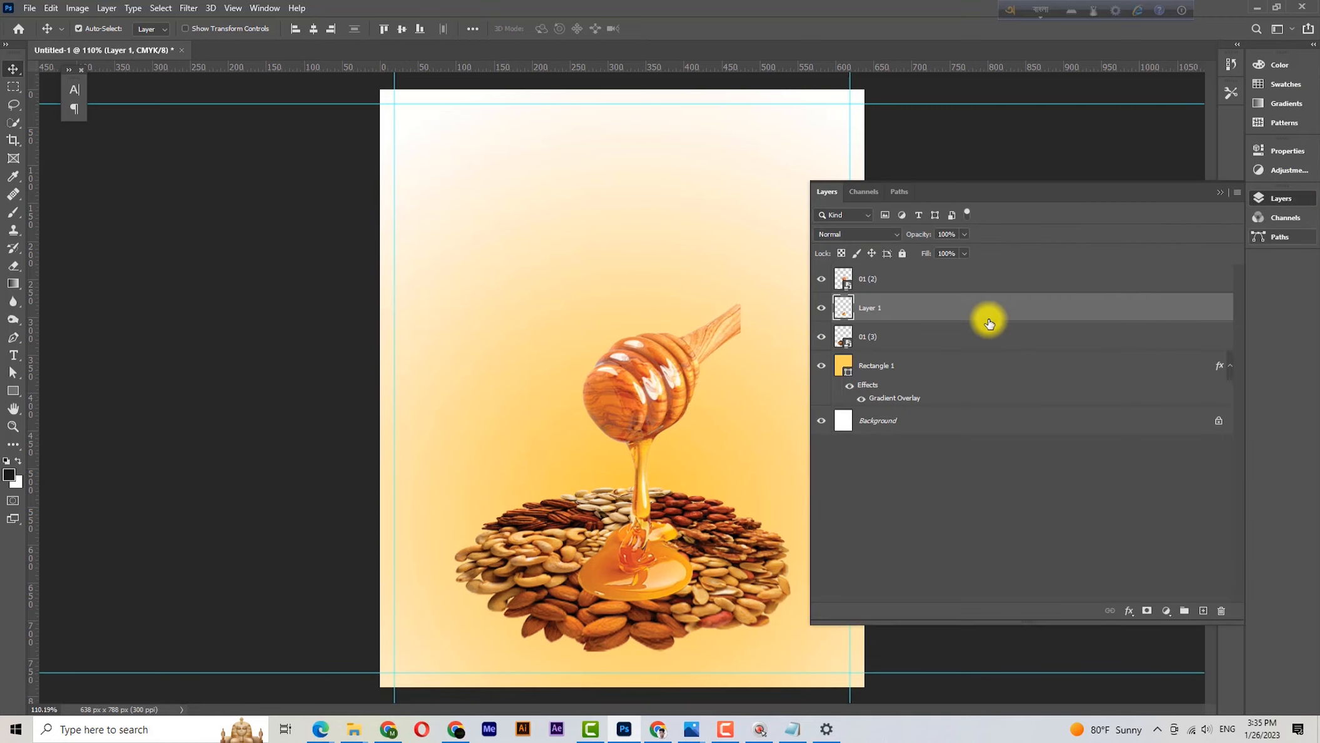
pyautogui.keyDown('shift'); pyautogui.click(920, 281); pyautogui.keyUp('shift')
pyautogui.hotkey('ctrl', 'shift', 'e')
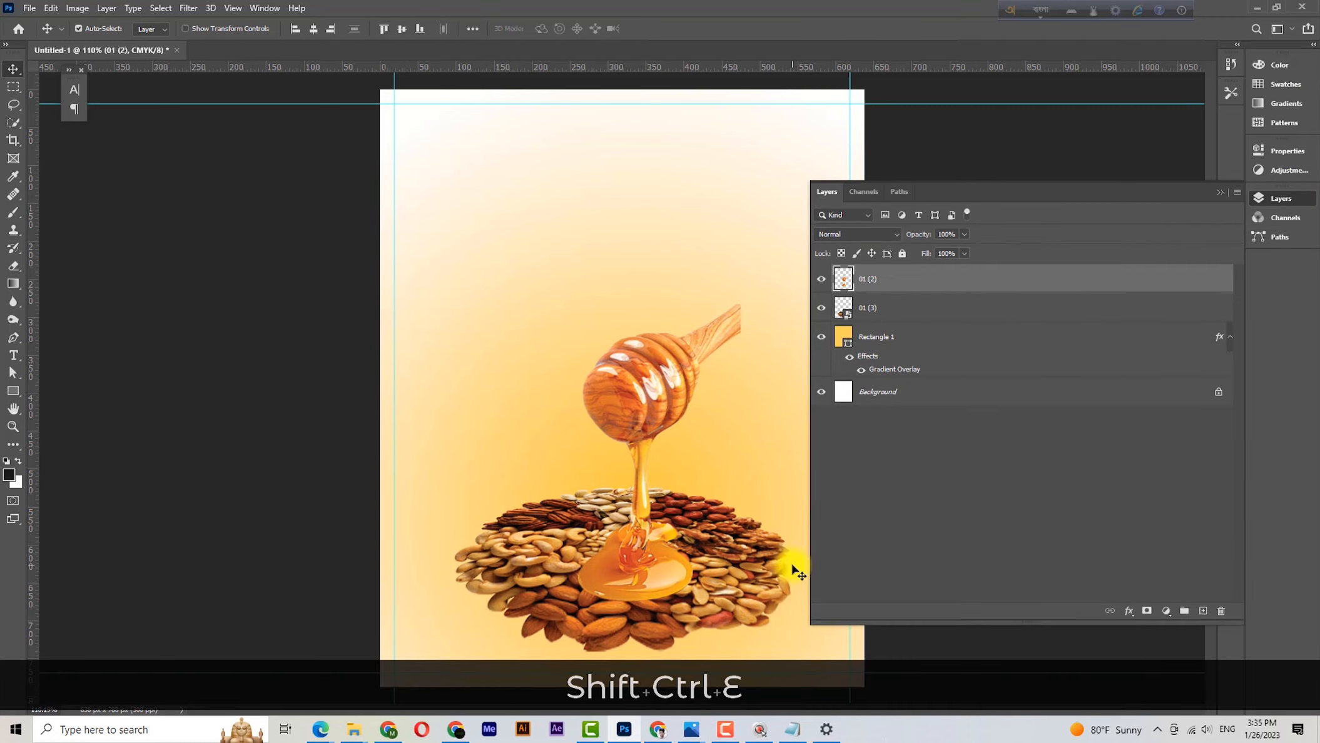
pyautogui.click(1231, 197)
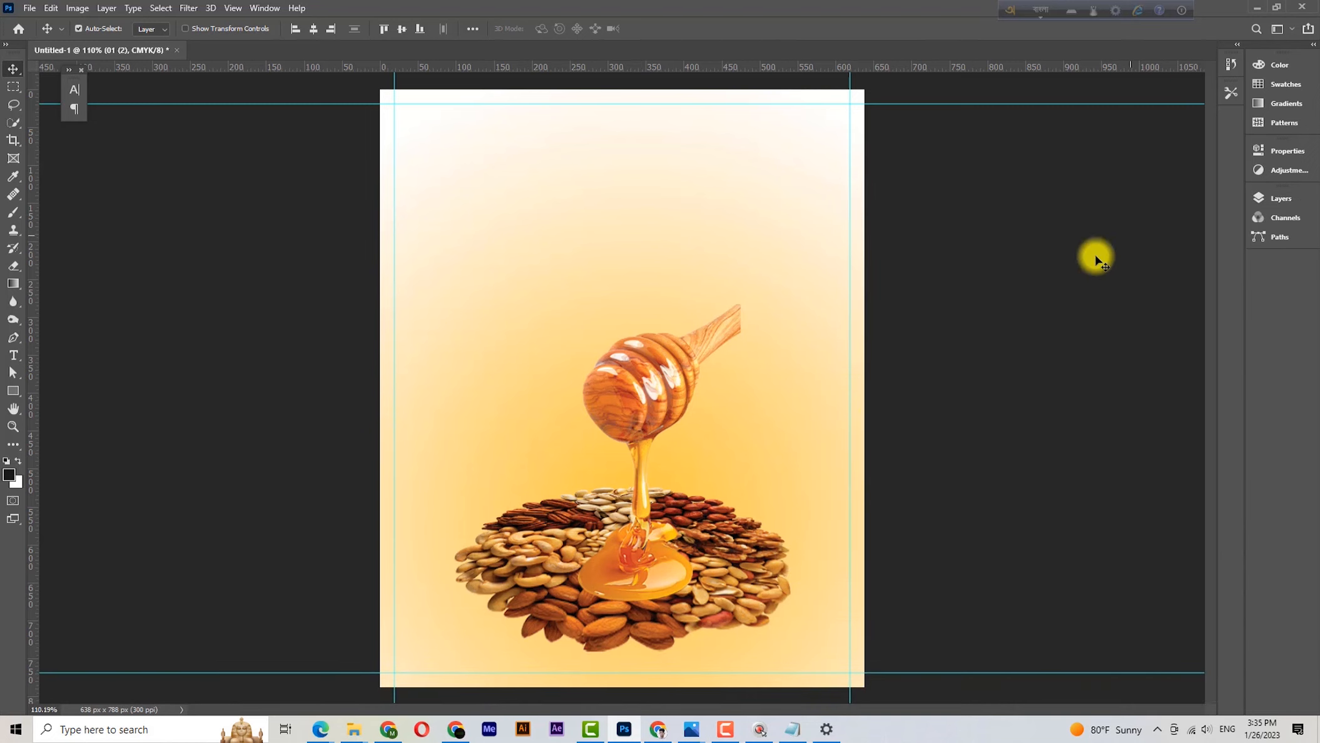
pyautogui.hotkey('ctrl', '0')
pyautogui.click(1282, 198)
pyautogui.click(821, 308)
pyautogui.click(821, 307)
pyautogui.click(1130, 611)
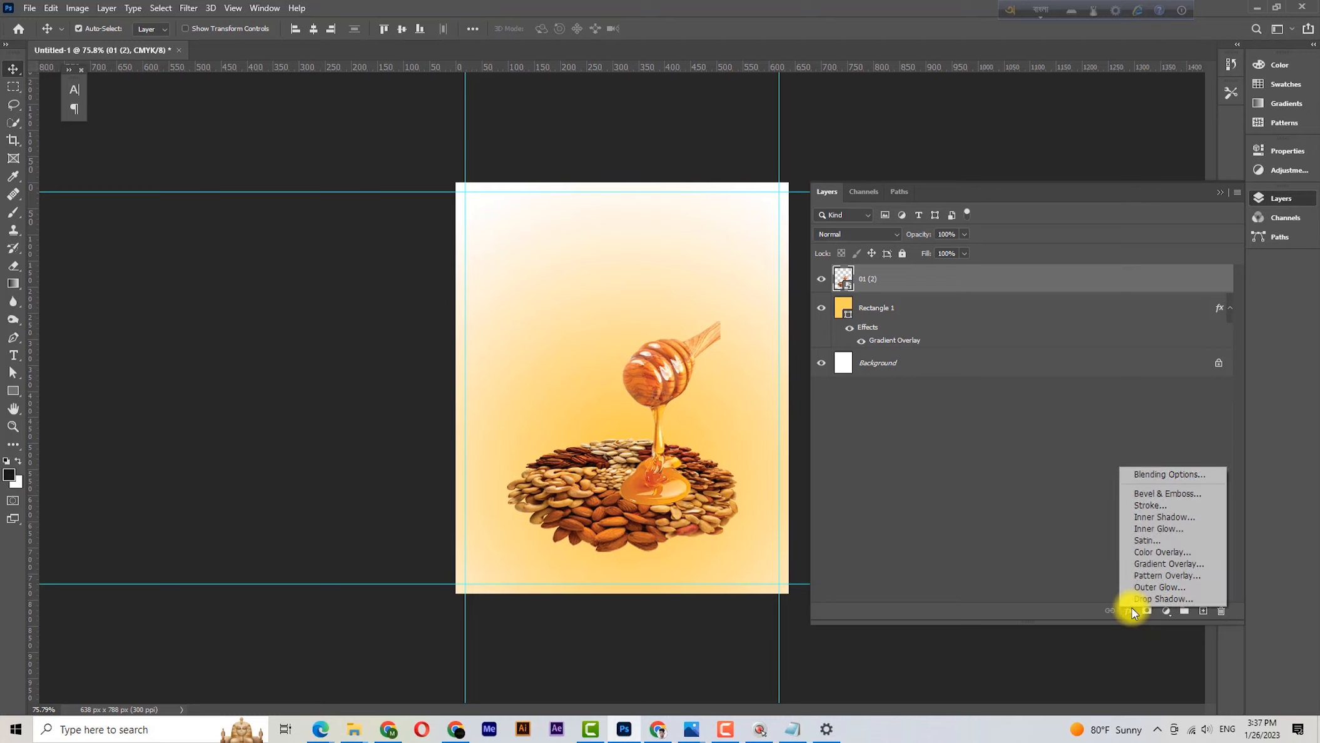
pyautogui.click(1014, 498)
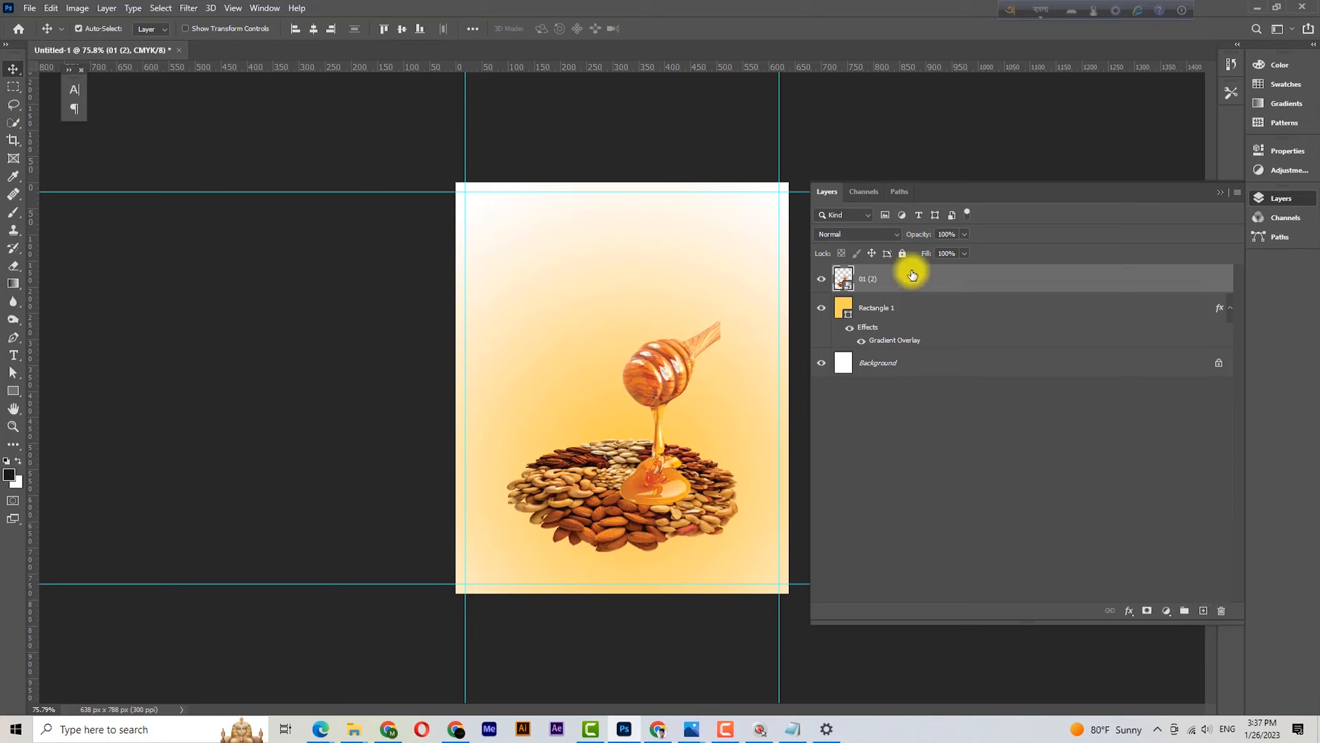
# - Add a Hue/Saturation adjustment above the merged honey and nuts layer and raise its saturation to about +95
pyautogui.click(1165, 610)
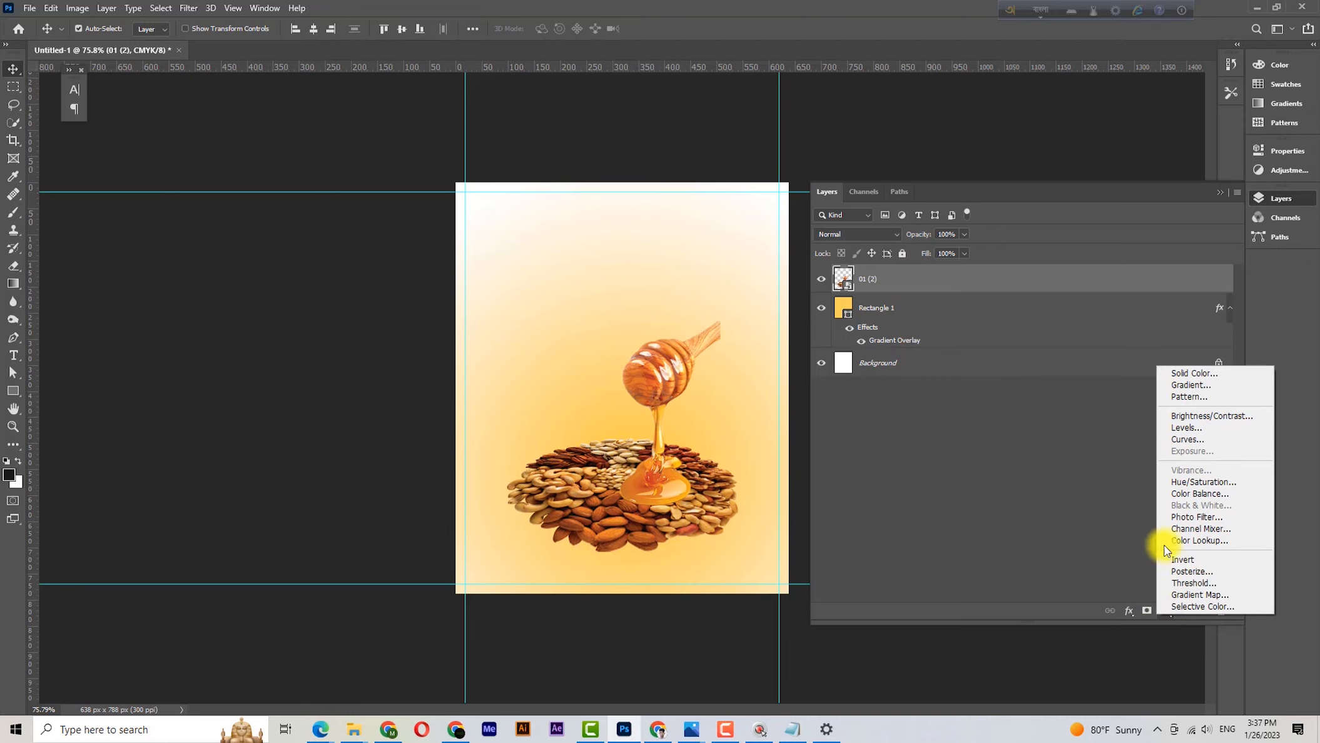
pyautogui.click(1198, 482)
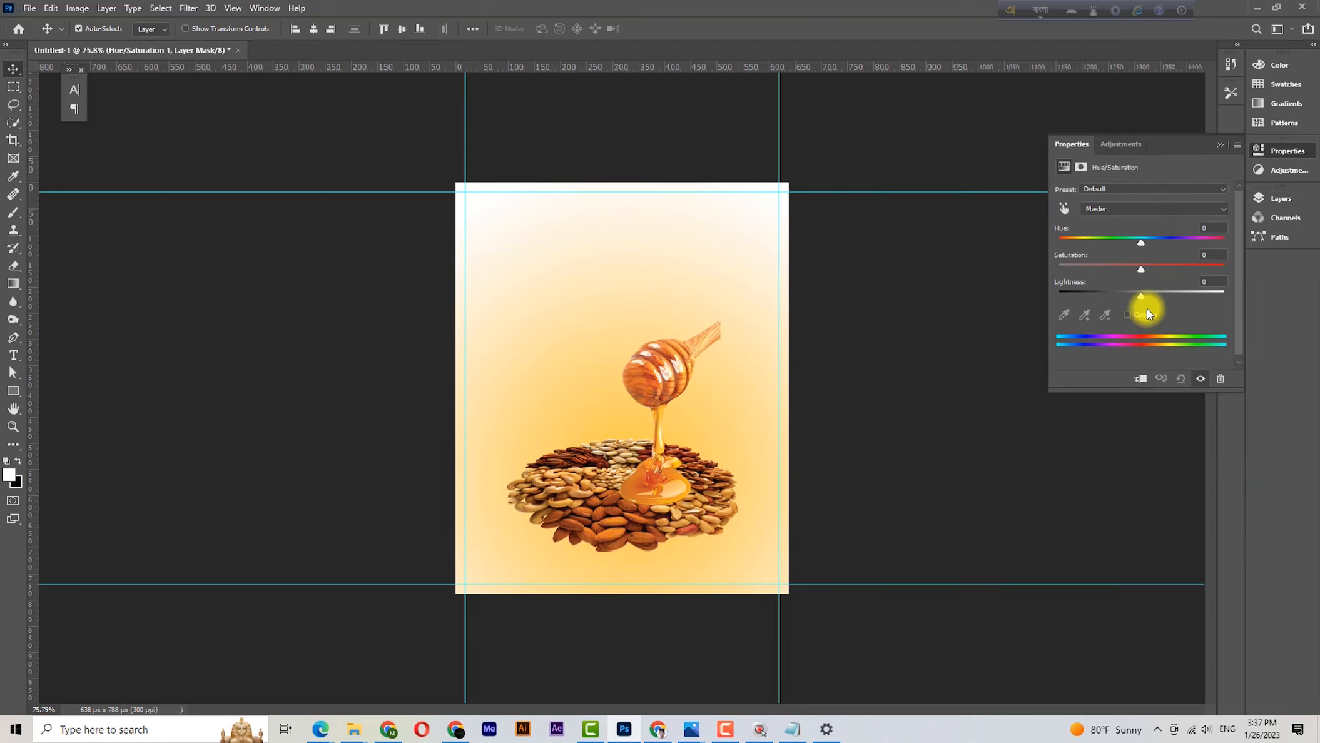
pyautogui.moveTo(1141, 265); pyautogui.dragTo(1166, 294)
pyautogui.hotkey('ctrl', 'z')
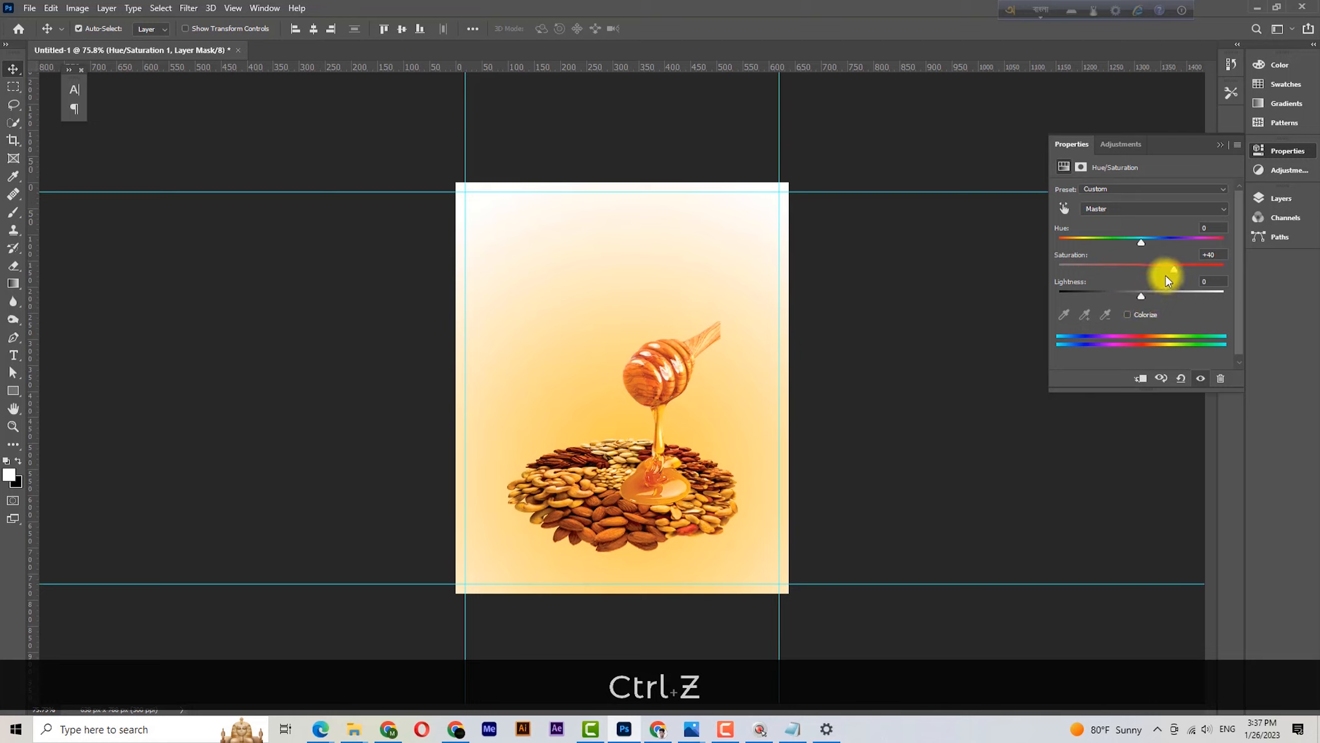
pyautogui.moveTo(1190, 269); pyautogui.dragTo(1214, 273)
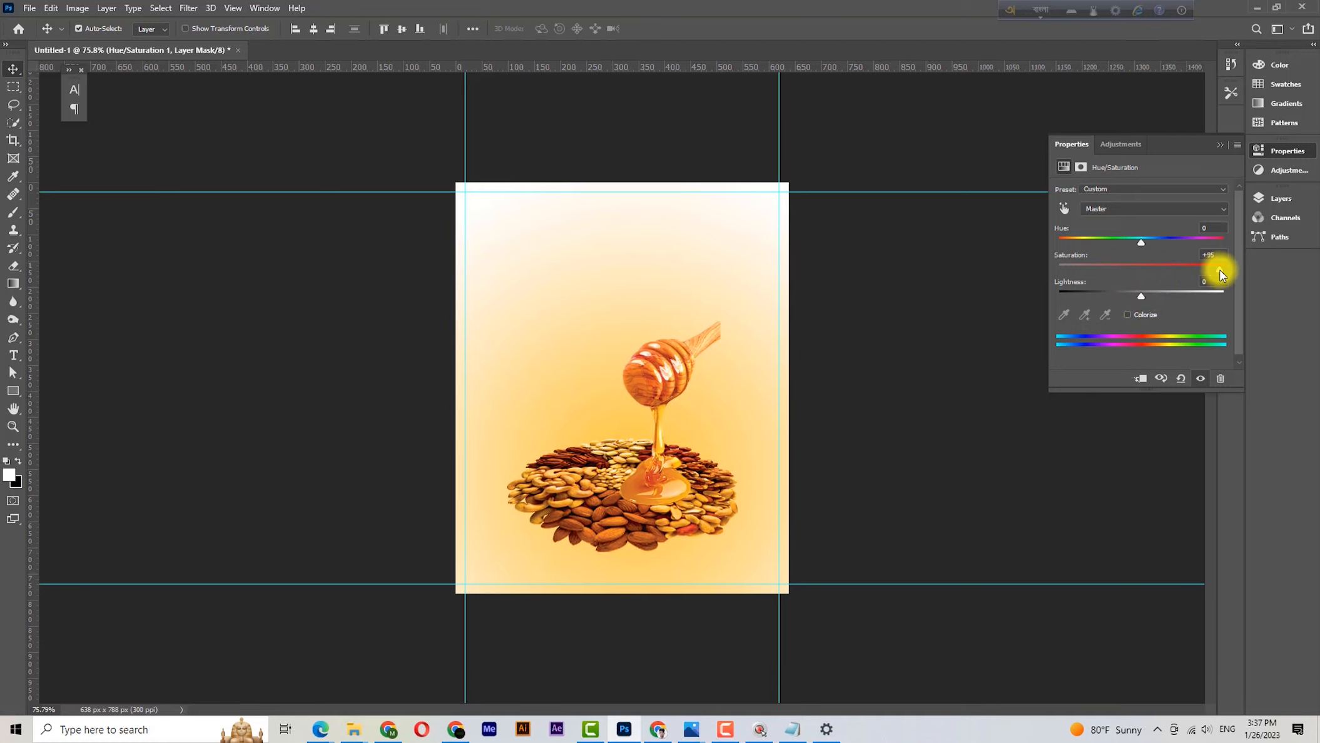
pyautogui.click(1220, 148)
# - Clip the Hue/Saturation adjustment to the honey and nuts layer beneath it
pyautogui.click(1270, 198)
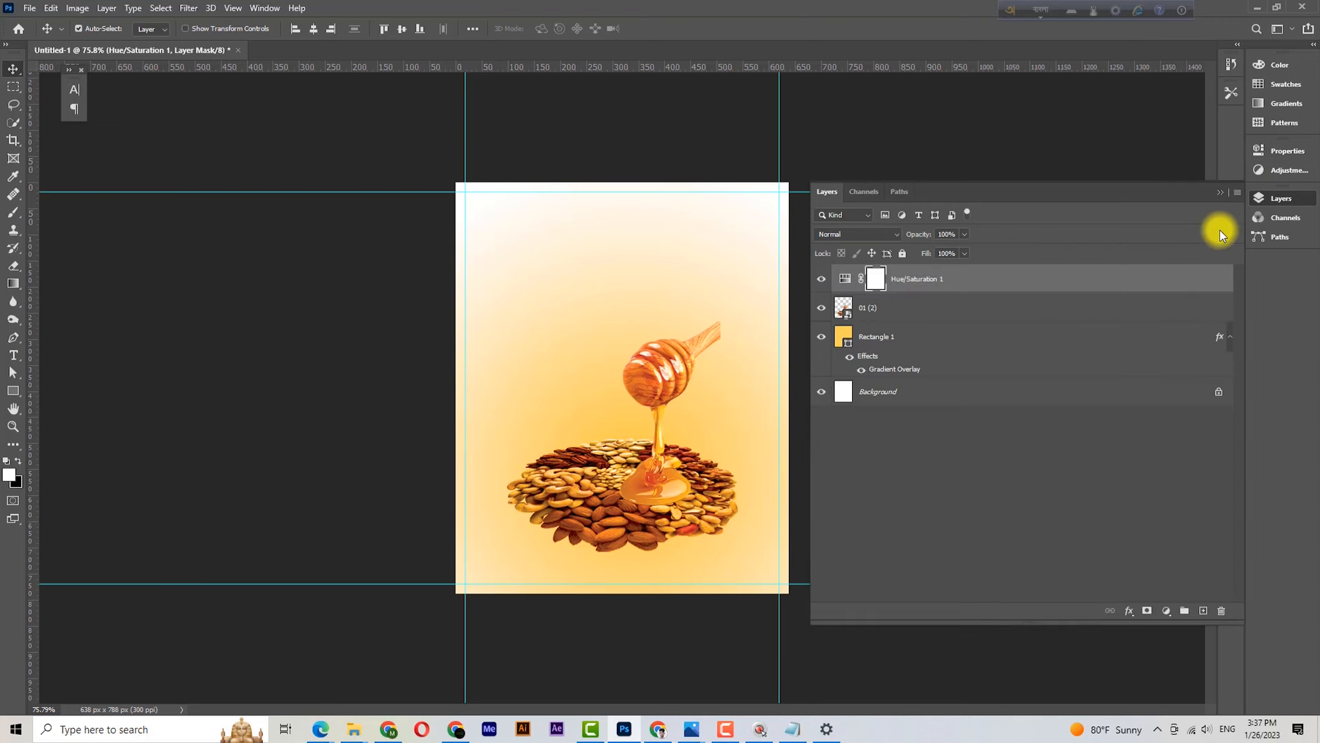
pyautogui.rightClick(917, 284)
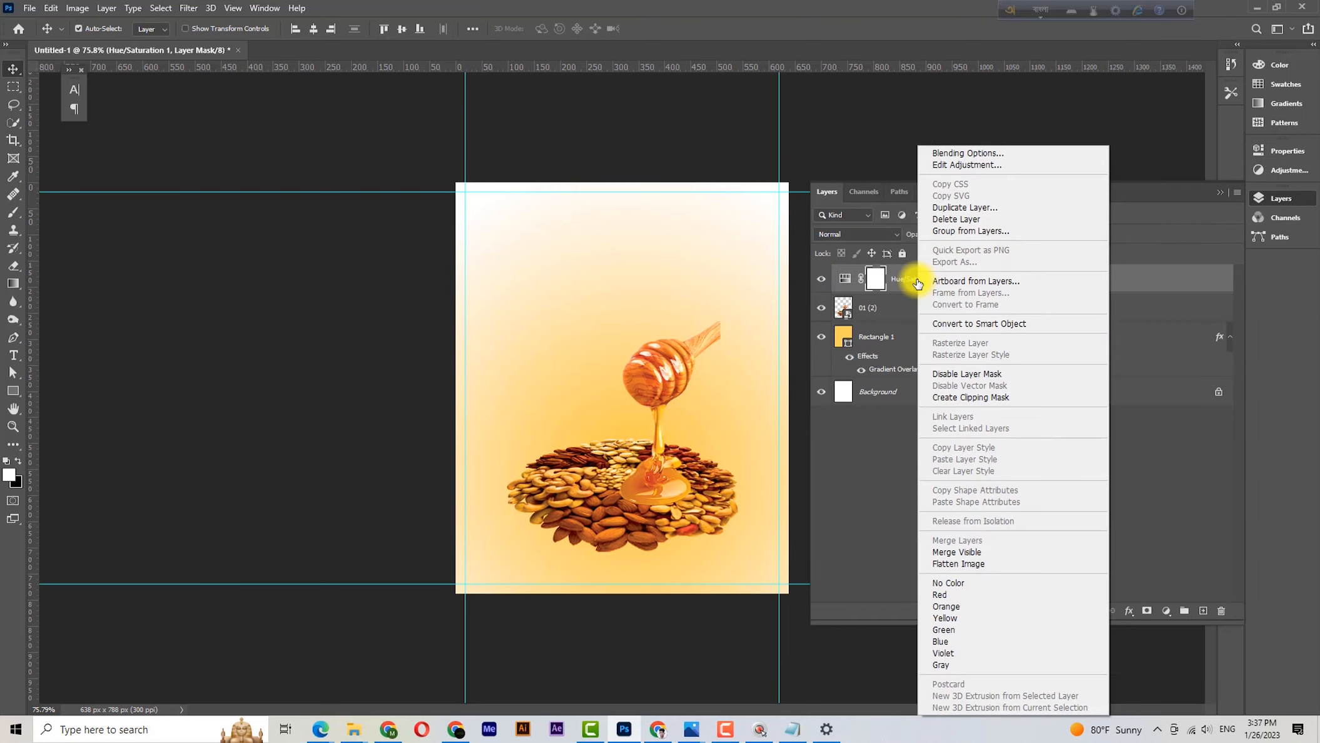
pyautogui.click(960, 396)
pyautogui.click(1220, 192)
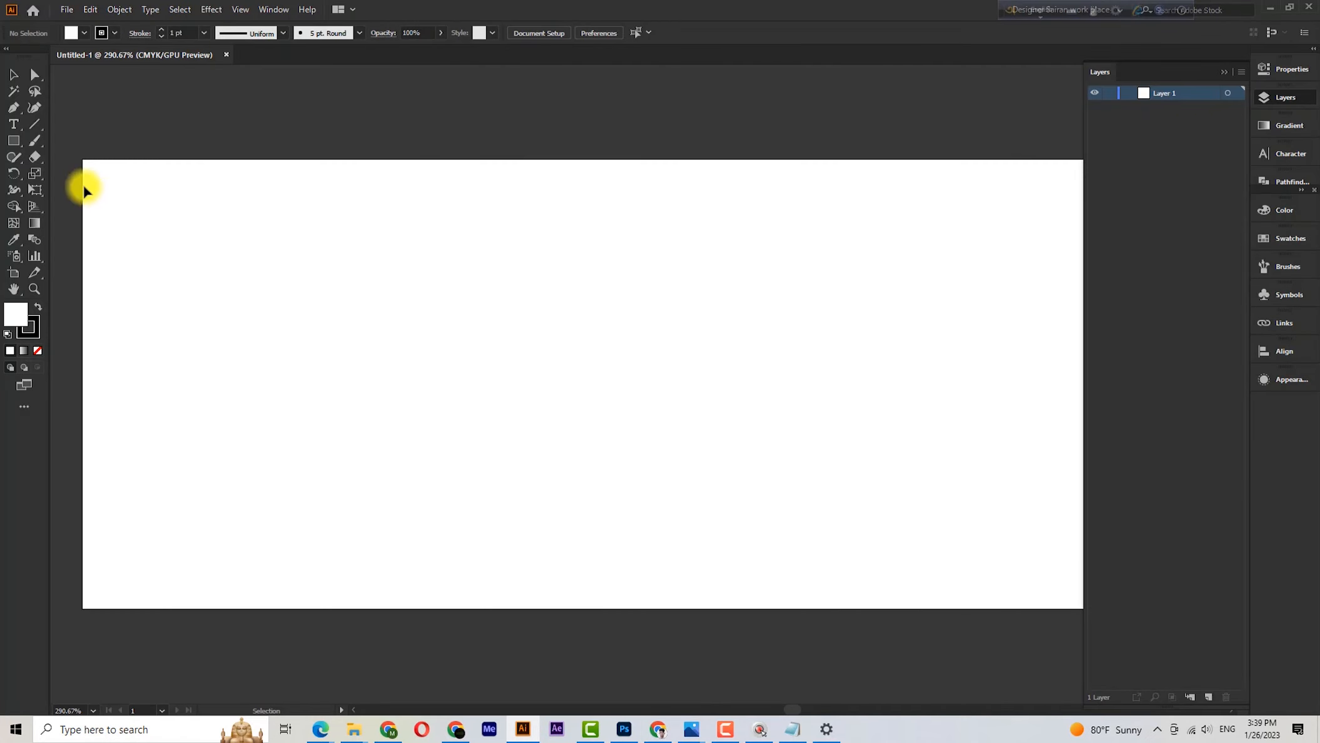
# - In Illustrator, show the rulers and place three vertical and two horizontal guides across the upper middle of the blank artboard
pyautogui.hotkey('ctrl', 'r')
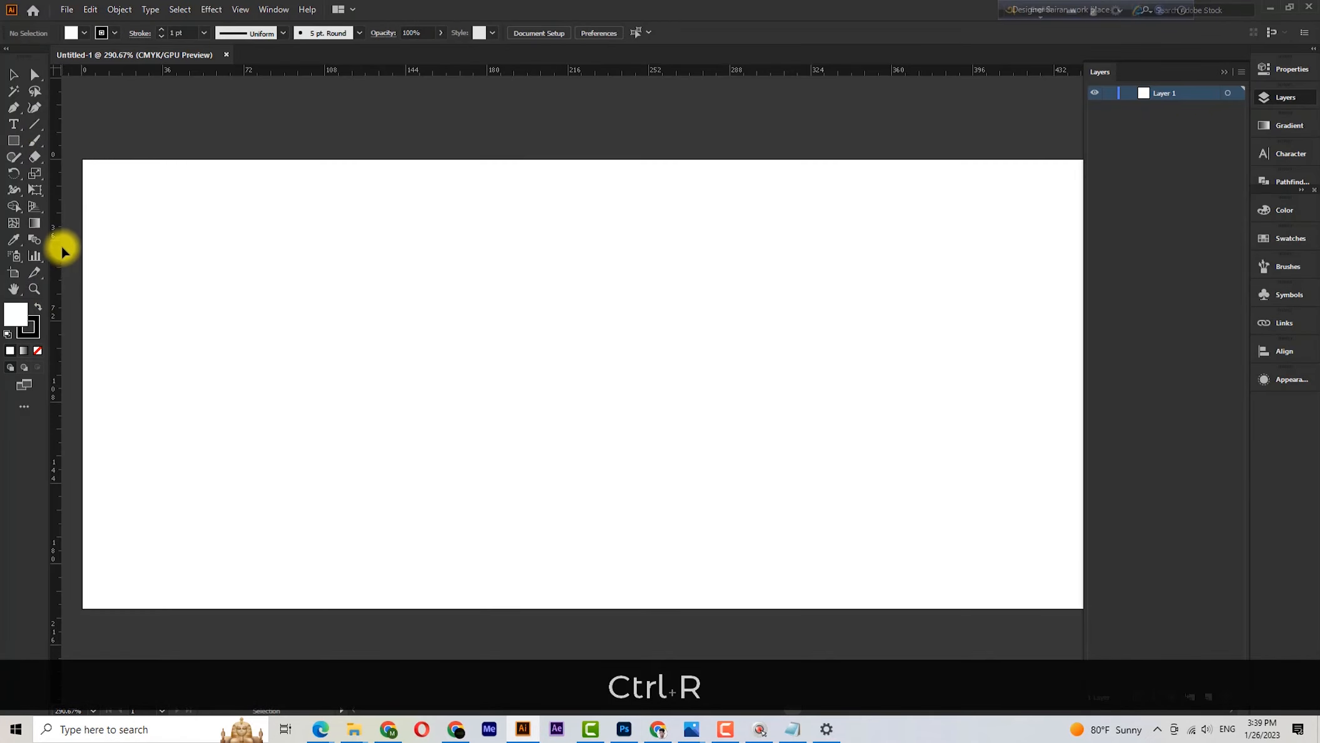
pyautogui.moveTo(56, 215); pyautogui.dragTo(624, 347)
pyautogui.moveTo(702, 70); pyautogui.dragTo(684, 258)
pyautogui.moveTo(727, 79); pyautogui.dragTo(746, 330)
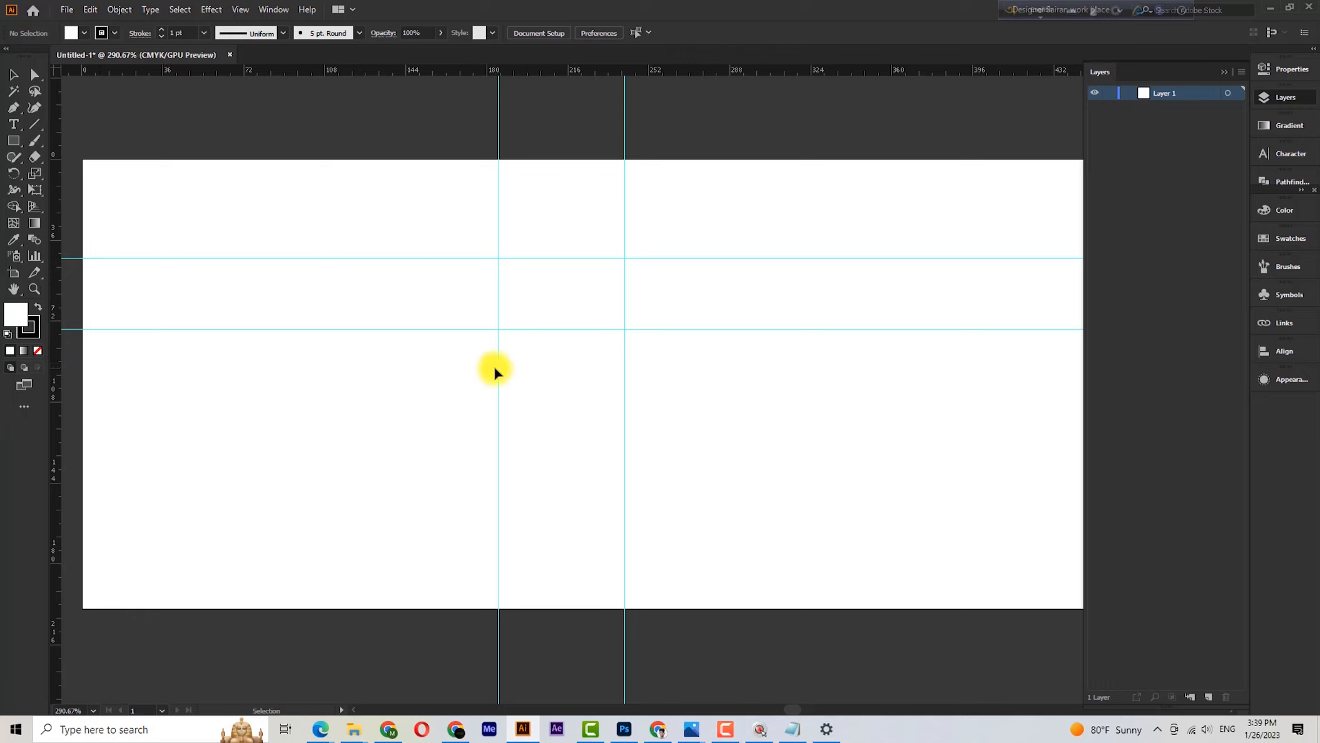
pyautogui.moveTo(59, 200); pyautogui.dragTo(434, 375)
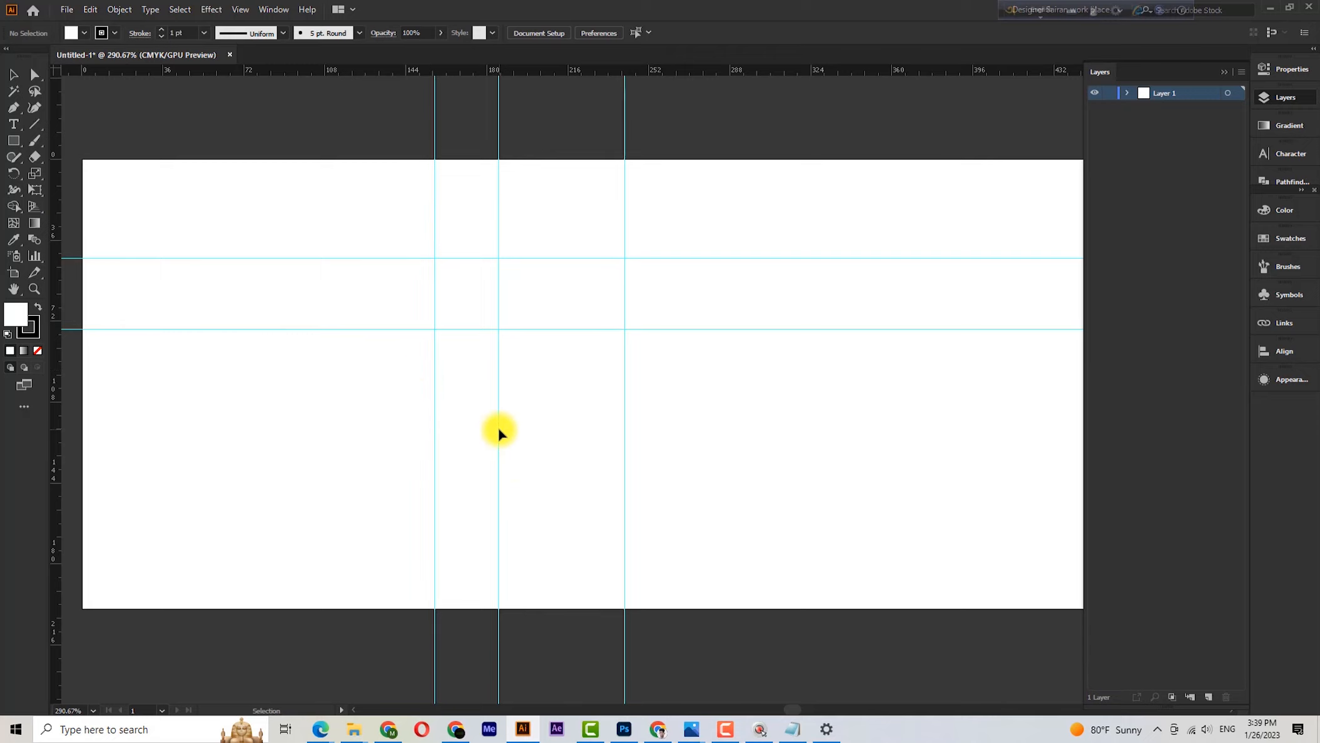
pyautogui.press('alt')
pyautogui.moveTo(499, 434); pyautogui.dragTo(543, 433)
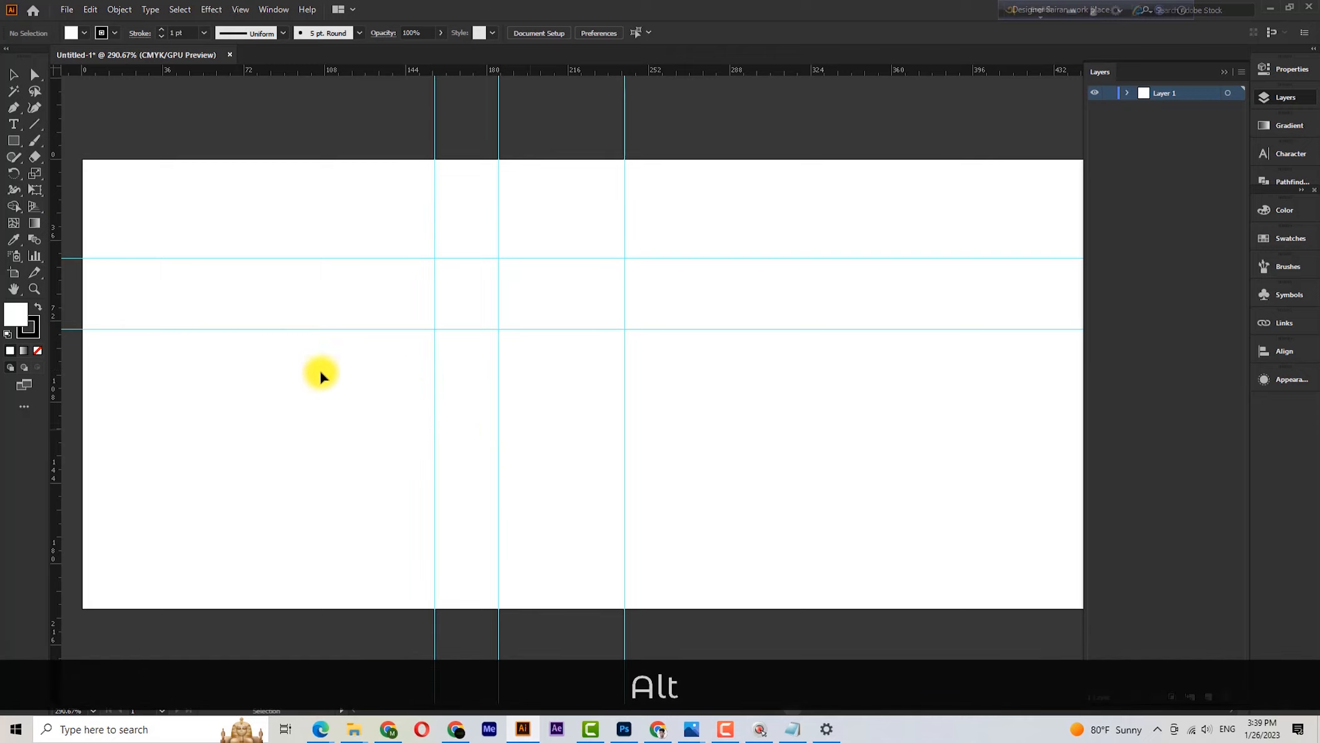
# - Draw a rectangle that exactly fills the cell between the two leftmost vertical guides and the two horizontal guides
pyautogui.click(13, 140)
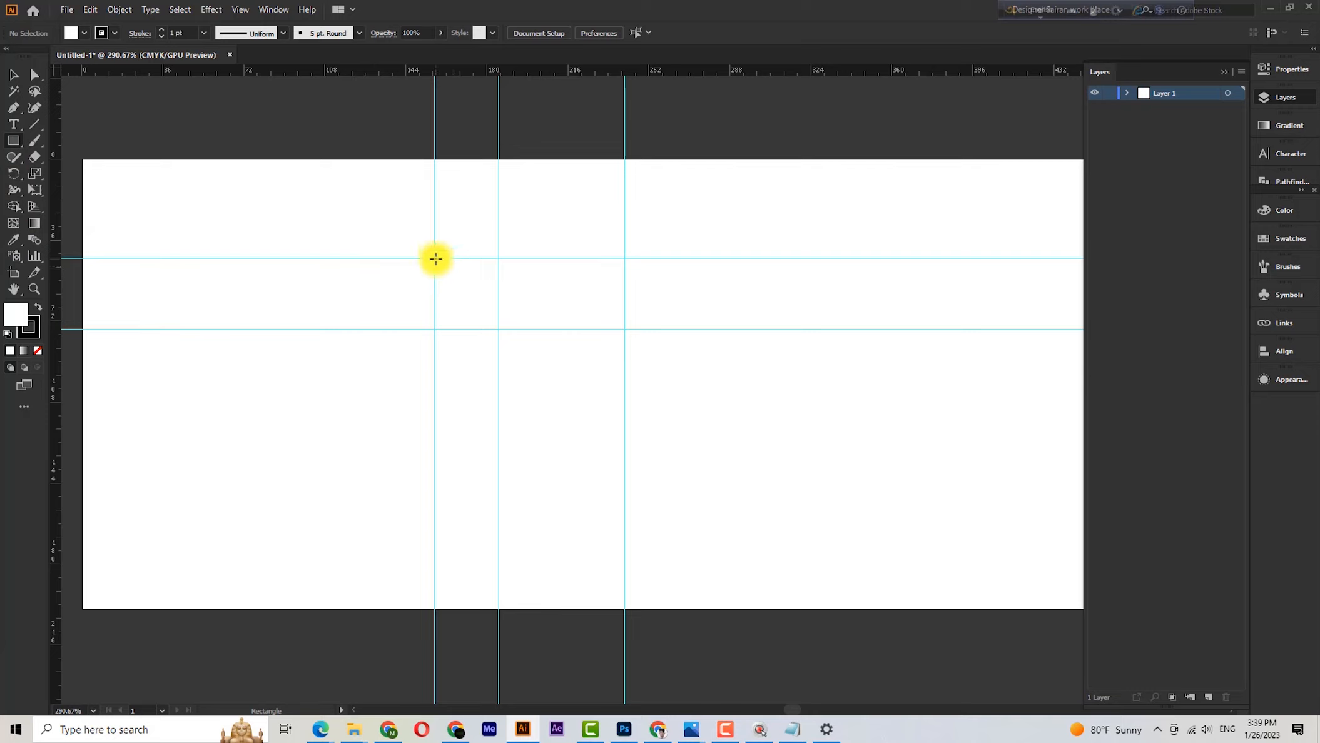
pyautogui.moveTo(435, 259); pyautogui.dragTo(499, 330)
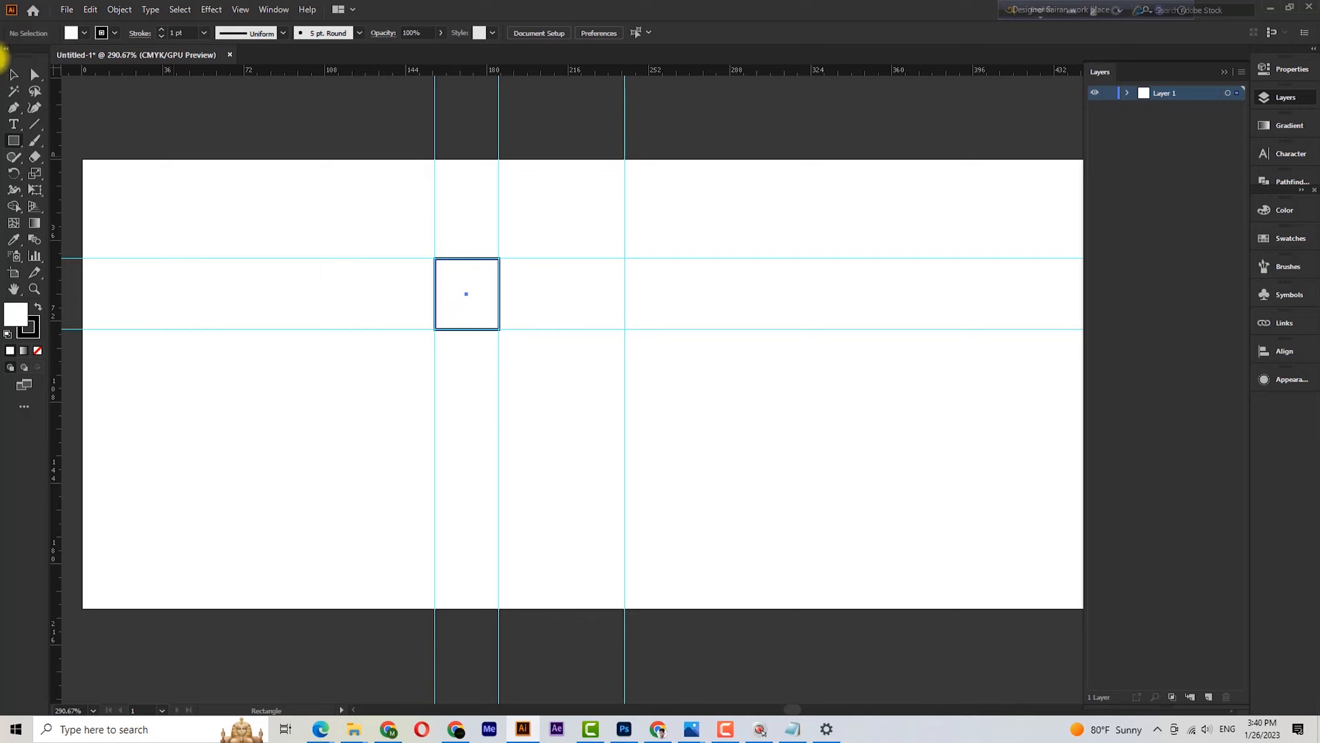
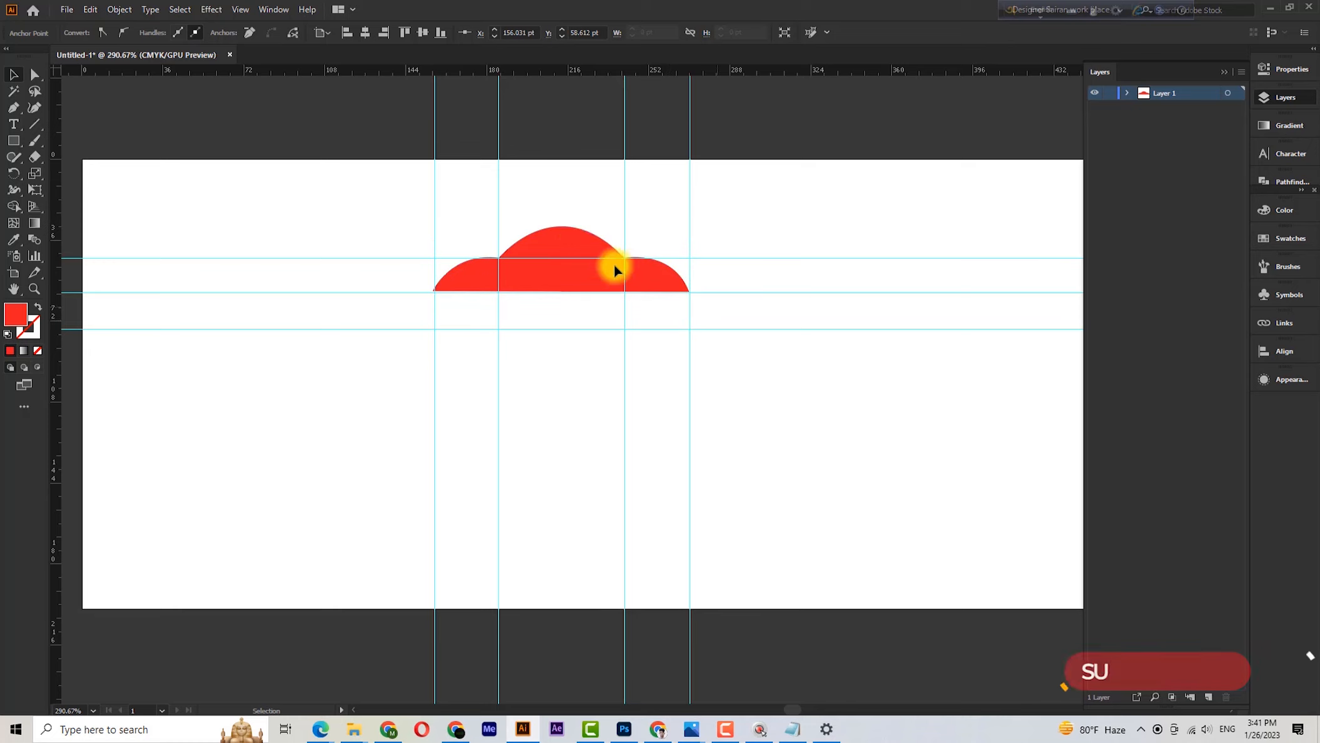
# - Reflect a copy of the red shape across the horizontal axis and place it directly below the original with the flat edges meeting
pyautogui.click(603, 183)
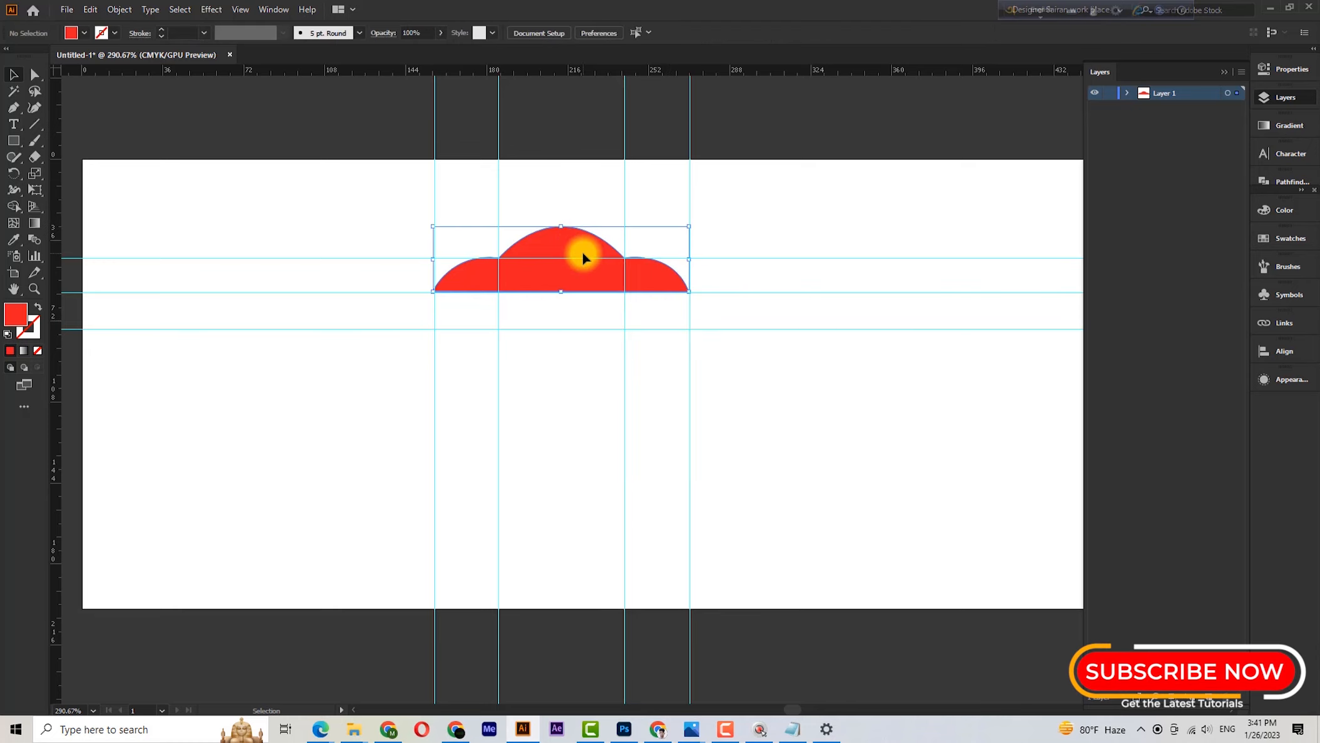
pyautogui.rightClick(582, 253)
pyautogui.moveTo(673, 475)
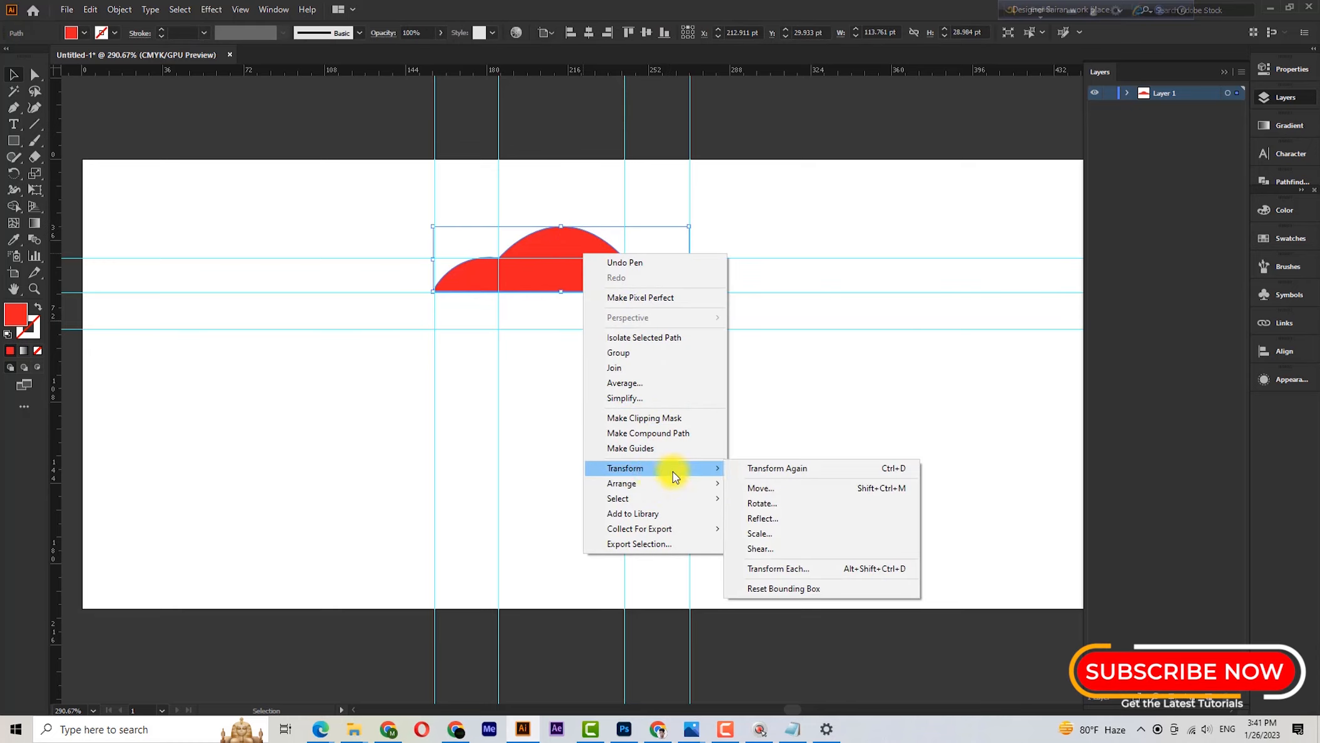
pyautogui.click(761, 519)
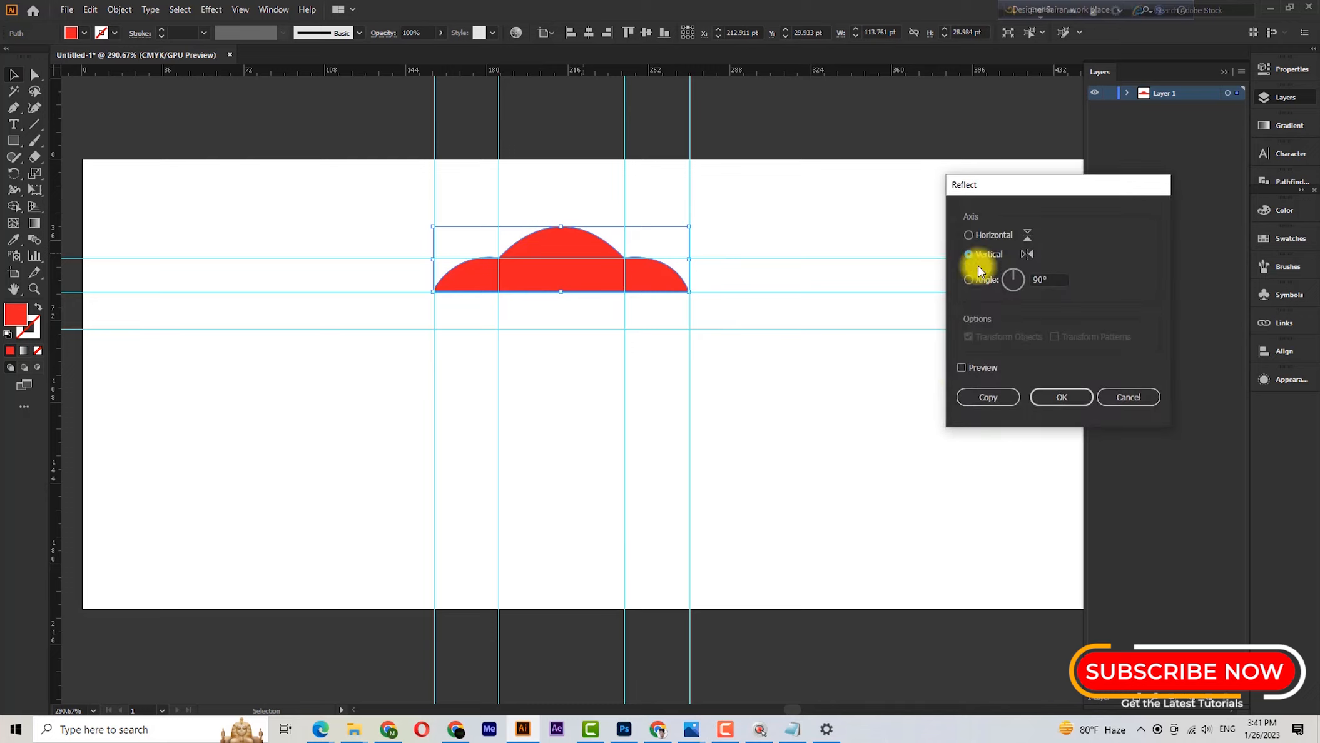
pyautogui.click(986, 238)
pyautogui.click(987, 398)
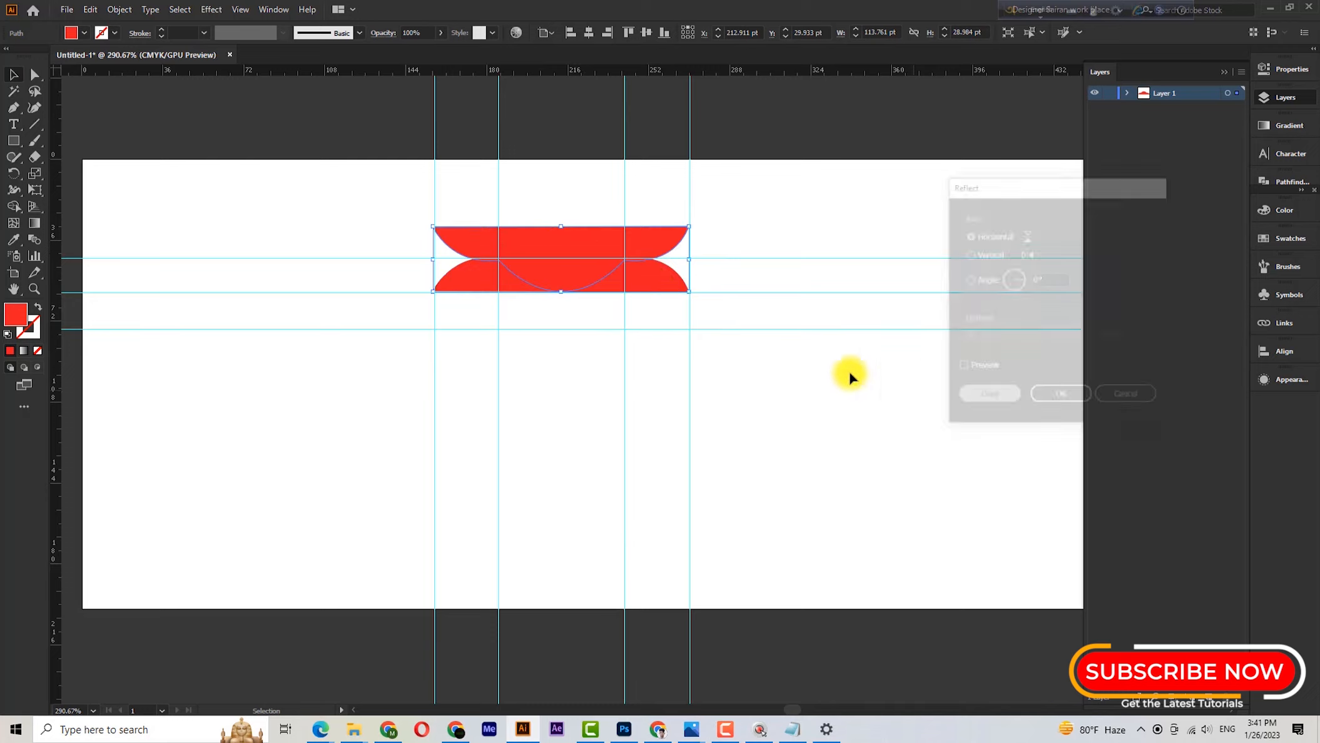
pyautogui.moveTo(586, 244); pyautogui.dragTo(599, 309)
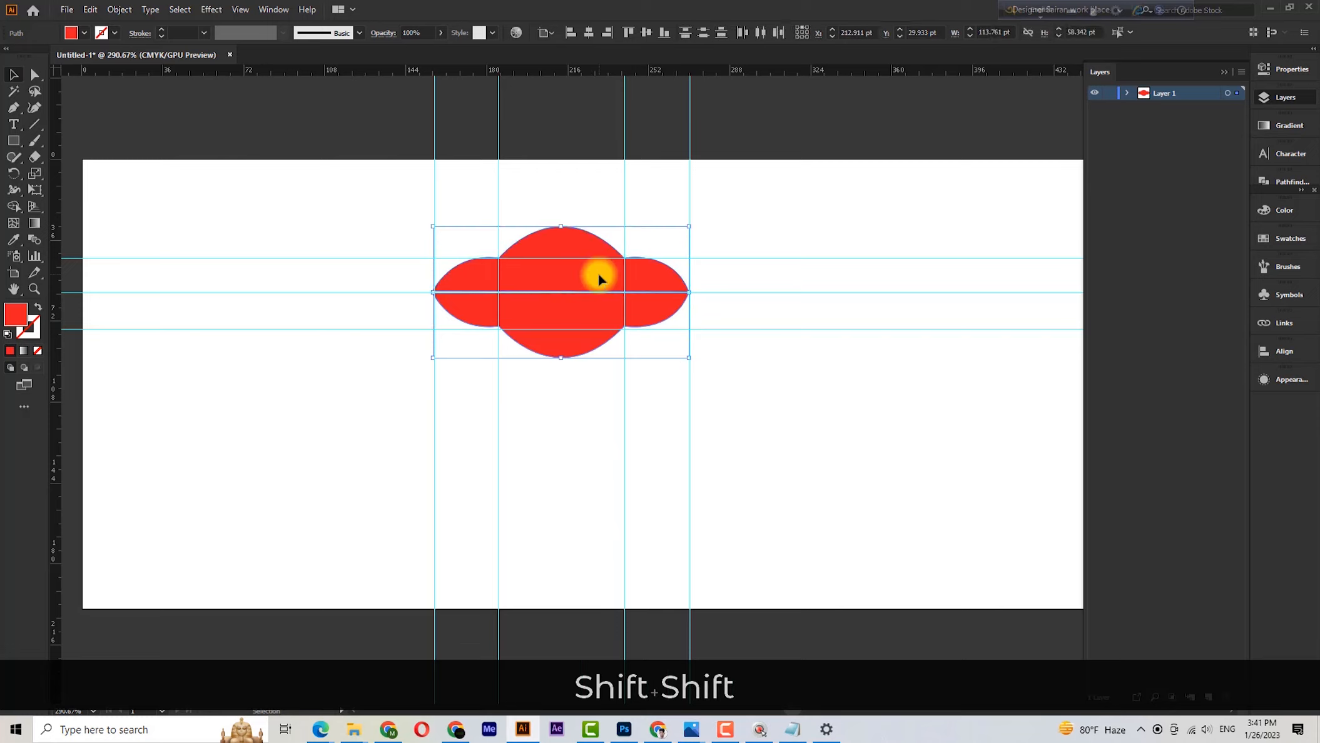
# - Move the lower red half up slightly to close the gap between it and the upper half
pyautogui.click(14, 205)
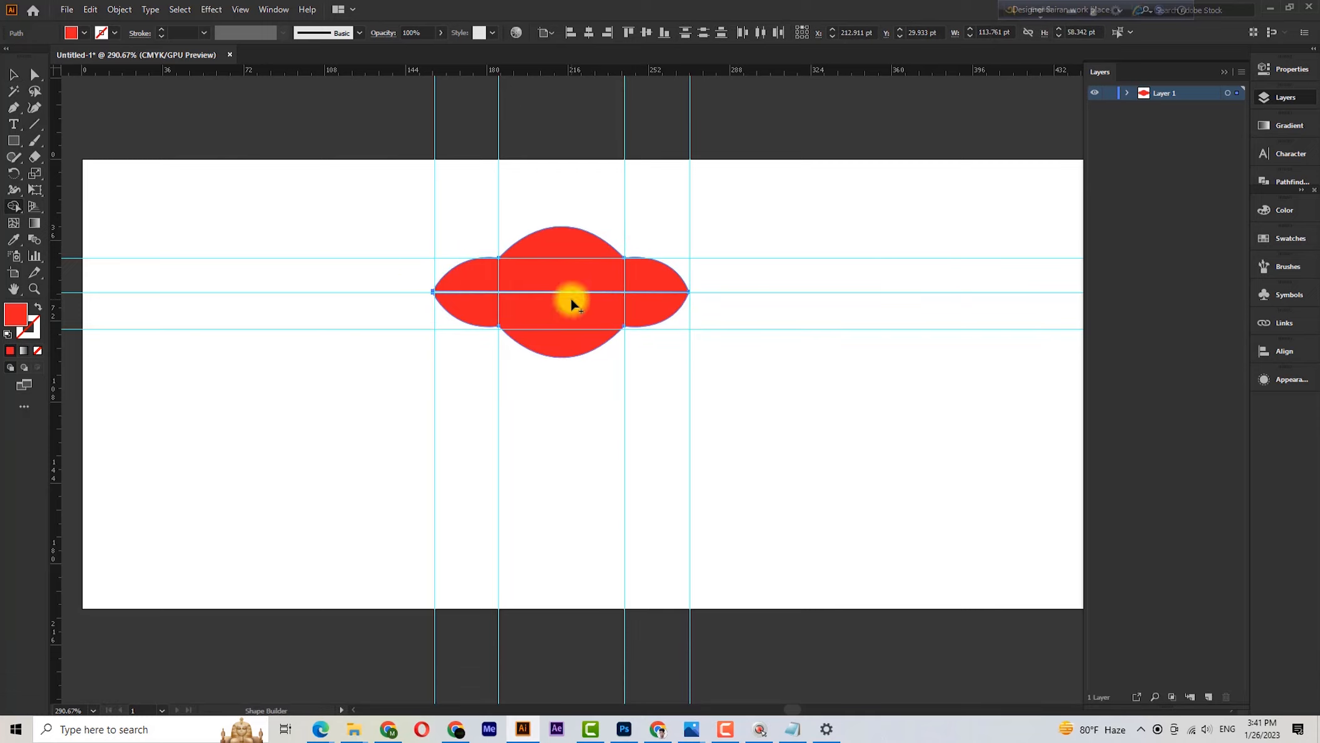
pyautogui.click(13, 74)
pyautogui.keyDown('ctrl'); pyautogui.click(543, 343); pyautogui.keyUp('ctrl')
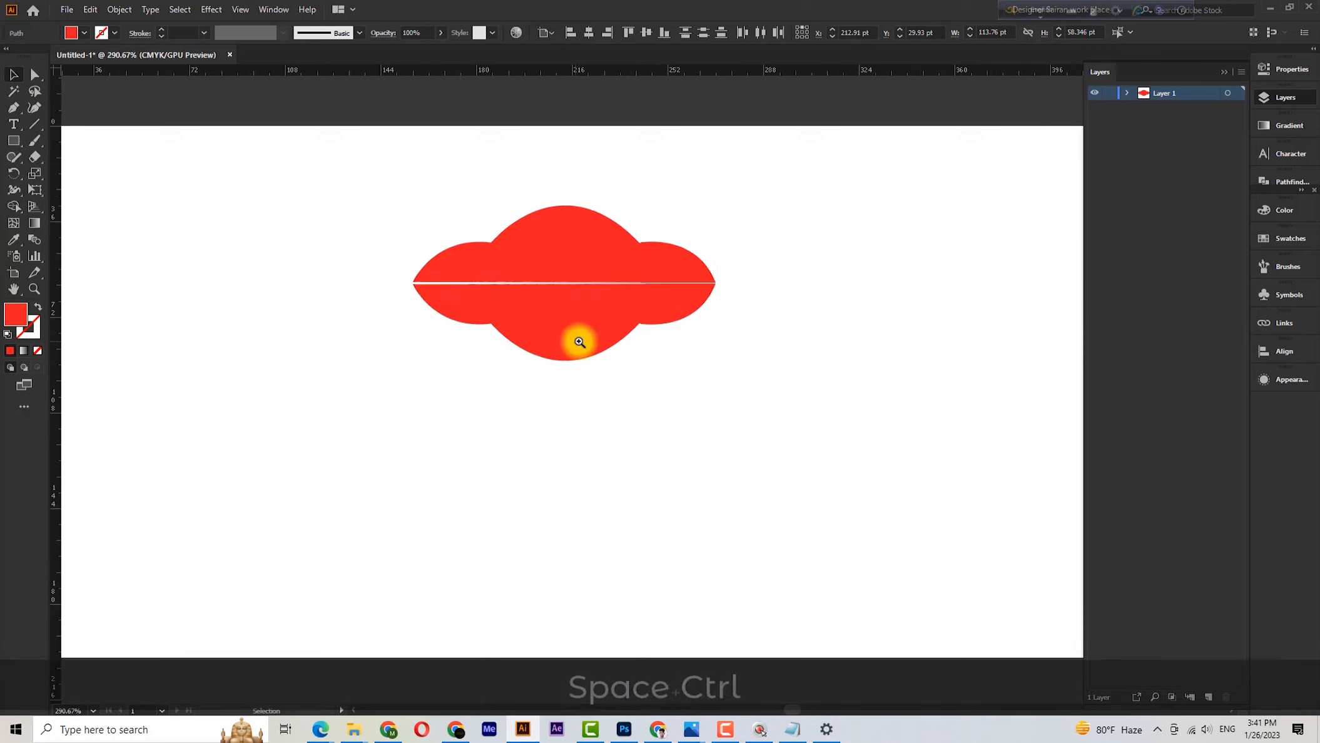
pyautogui.hotkey('ctrl', 'z')
pyautogui.keyDown('ctrl'); pyautogui.click(604, 333); pyautogui.keyUp('ctrl')
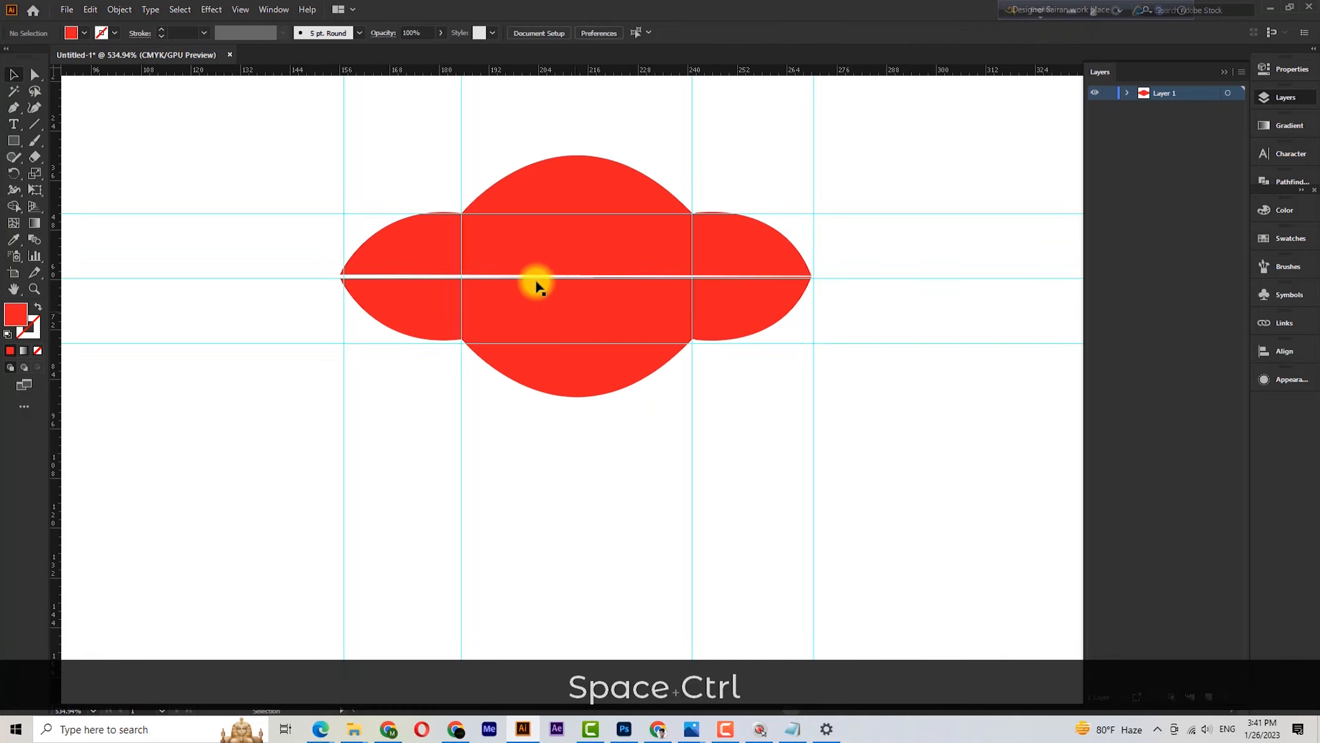
pyautogui.keyDown('ctrl'); pyautogui.click(604, 304); pyautogui.keyUp('ctrl')
pyautogui.moveTo(596, 306); pyautogui.dragTo(598, 301)
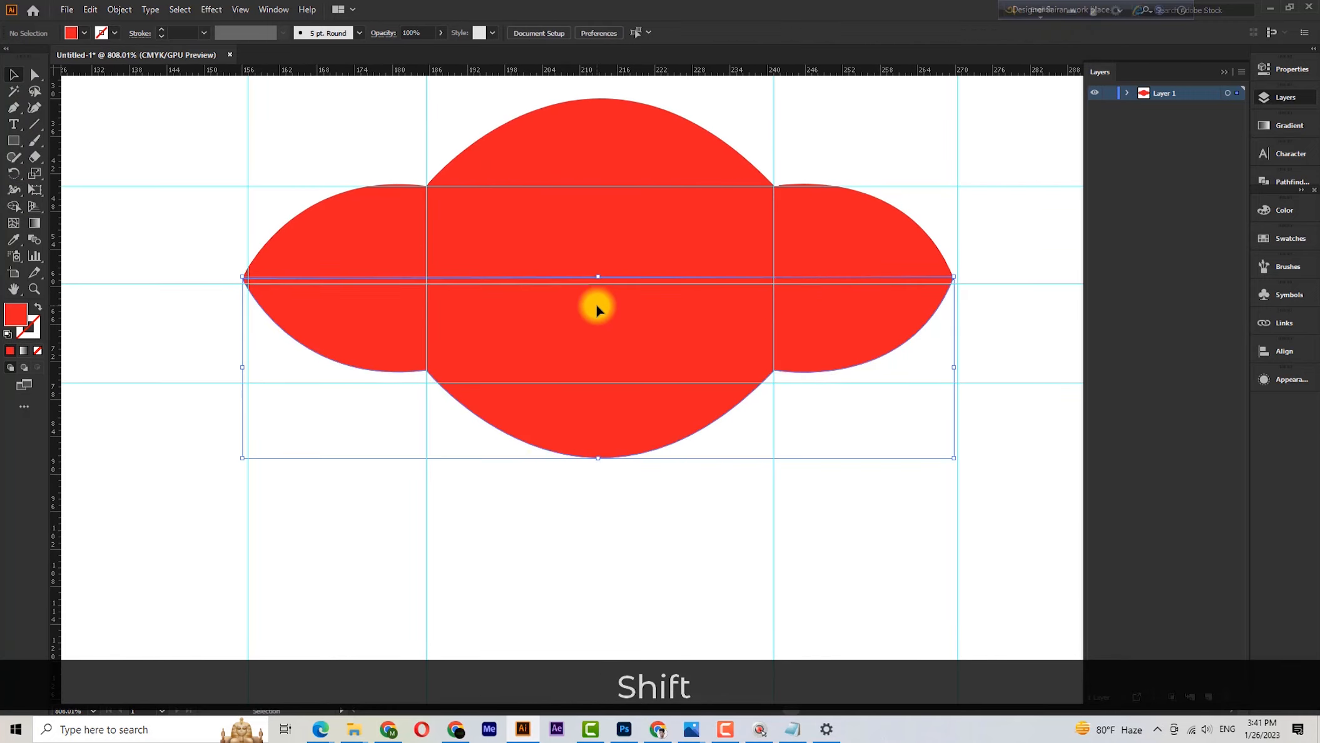
# - Unite the two red halves into one shape and move it beside the vertical guides, towards the artboard's left edge
pyautogui.keyDown('shift'); pyautogui.click(626, 225); pyautogui.keyUp('shift')
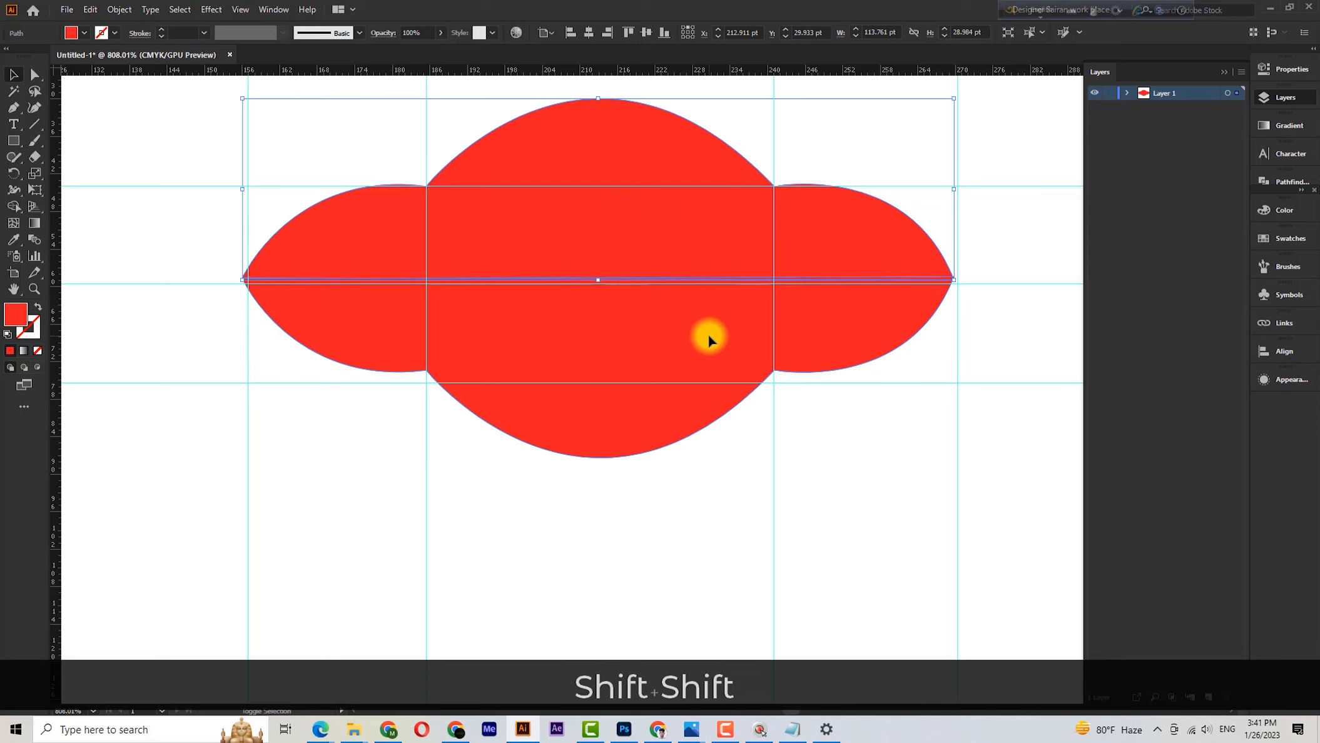
pyautogui.click(1272, 180)
pyautogui.click(1103, 213)
pyautogui.moveTo(672, 249); pyautogui.dragTo(549, 374)
pyautogui.click(923, 412)
# - Try to move the anchor point at the shape's left tip to close the thin slit
pyautogui.moveTo(613, 264); pyautogui.dragTo(327, 282)
pyautogui.click(459, 383)
pyautogui.moveTo(227, 271); pyautogui.dragTo(652, 328)
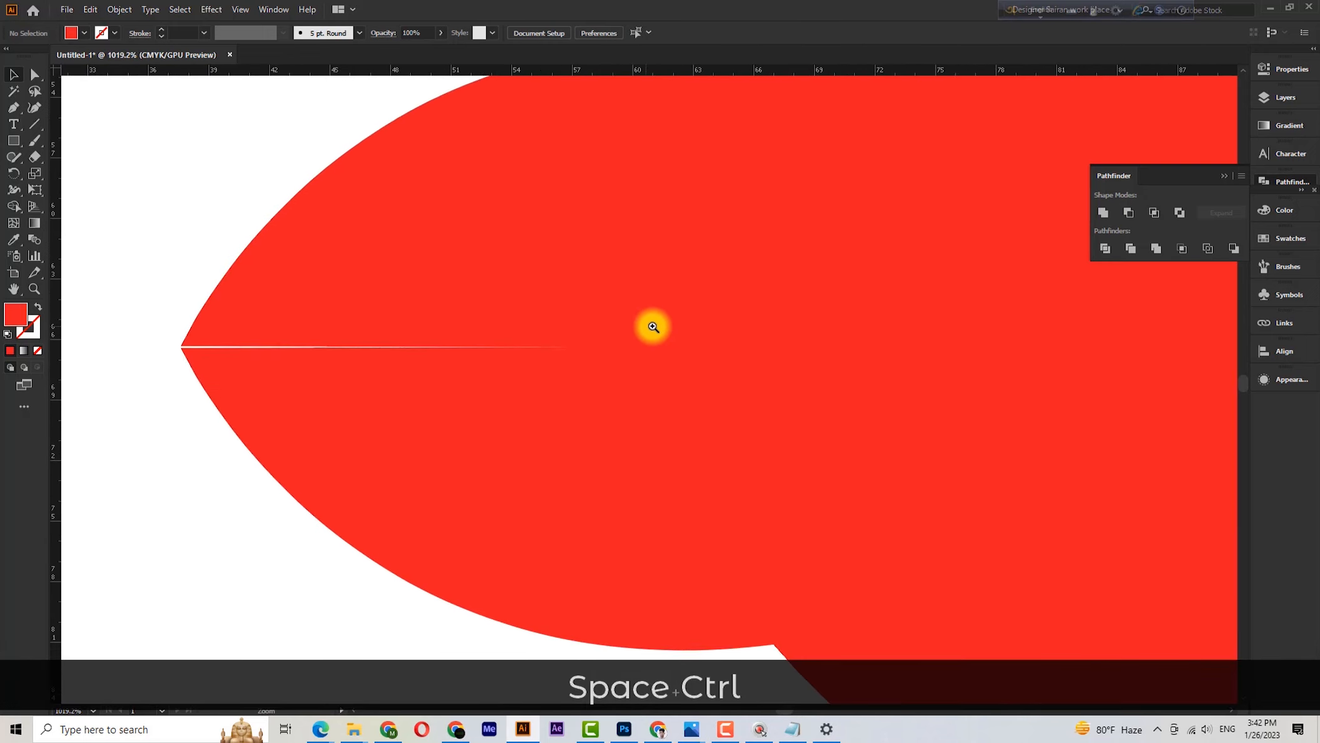
pyautogui.click(352, 286)
pyautogui.click(33, 72)
pyautogui.moveTo(181, 348); pyautogui.dragTo(200, 357)
pyautogui.hotkey('ctrl', 'z')
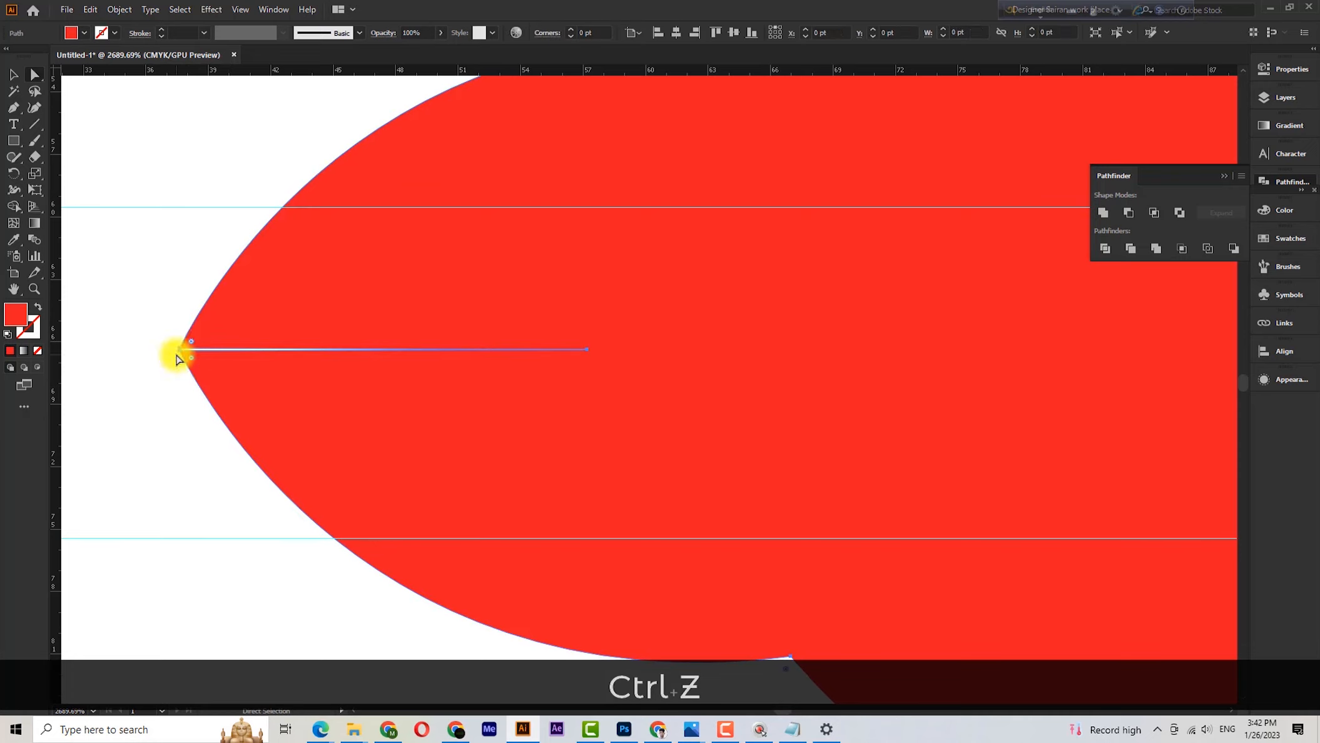
# - Reposition the anchor point at the left tip to narrow the slit, and unite the shape again
pyautogui.click(181, 351)
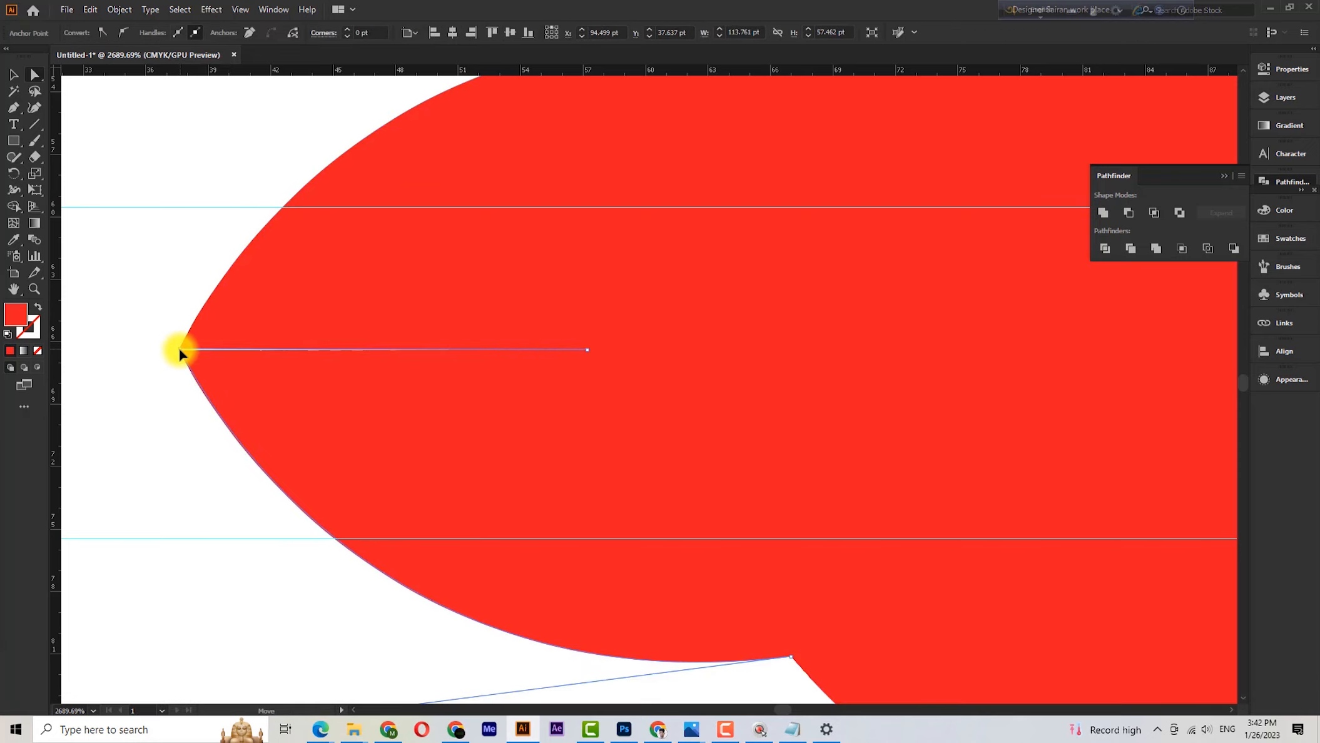
pyautogui.click(14, 77)
pyautogui.hotkey('ctrl', 'space')
pyautogui.moveTo(479, 445); pyautogui.dragTo(289, 406)
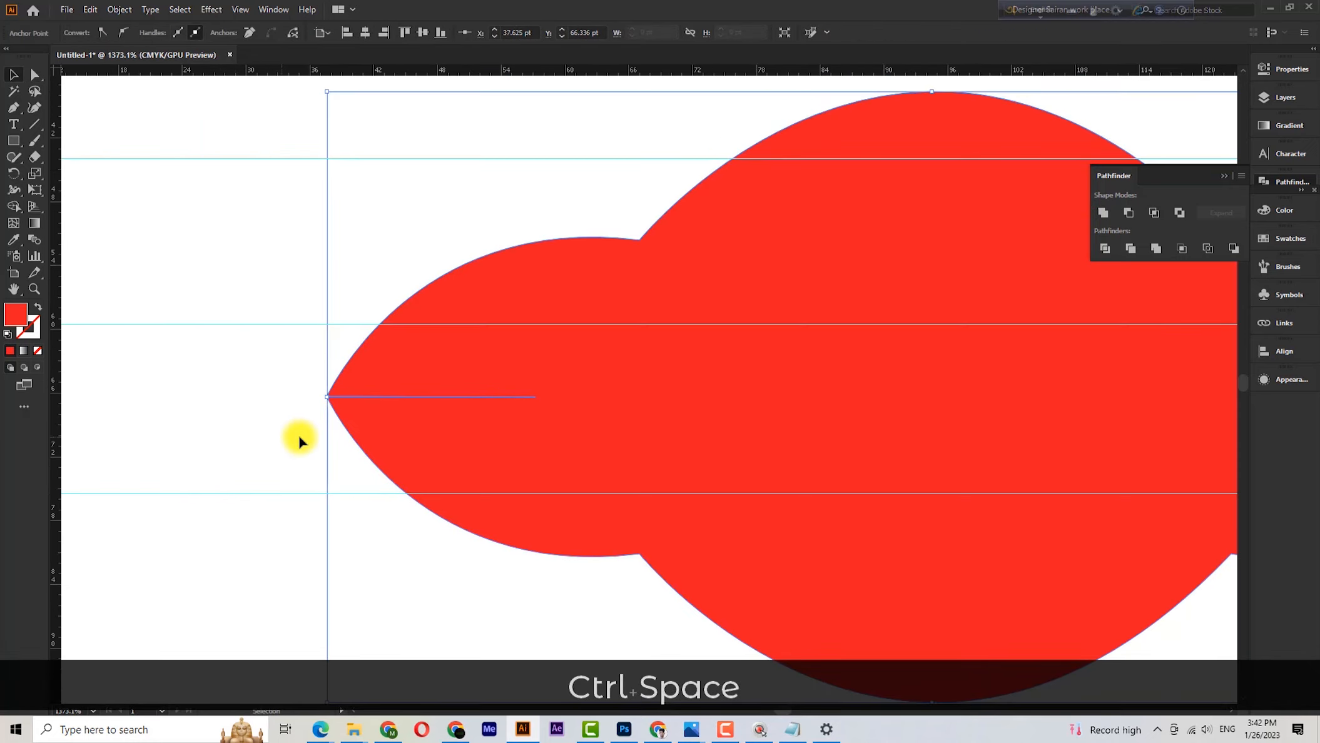
pyautogui.click(1104, 214)
pyautogui.click(257, 476)
# - Adjust the pair of anchor points at the left tip to close the remaining slit, and unite the shape once more
pyautogui.hotkey('ctrl', 'space')
pyautogui.moveTo(360, 431); pyautogui.dragTo(715, 482)
pyautogui.click(35, 78)
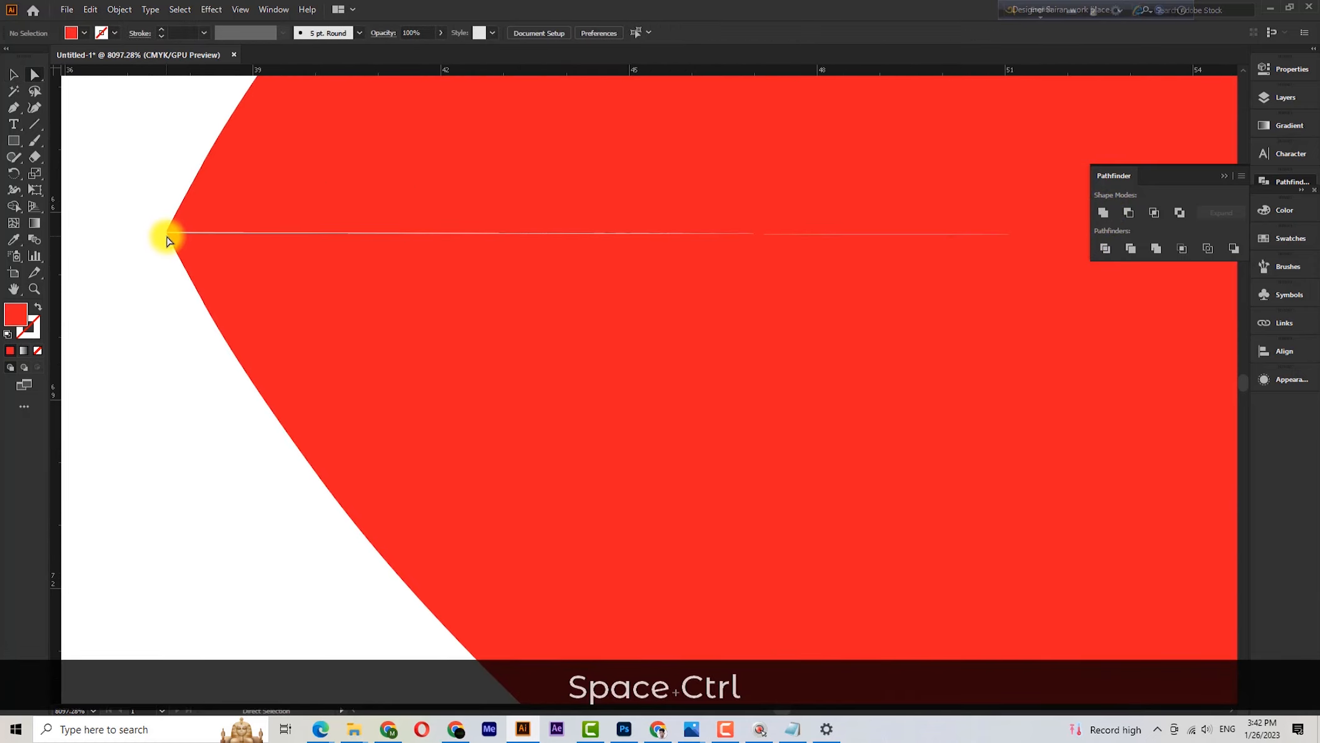
pyautogui.moveTo(167, 234); pyautogui.dragTo(264, 274)
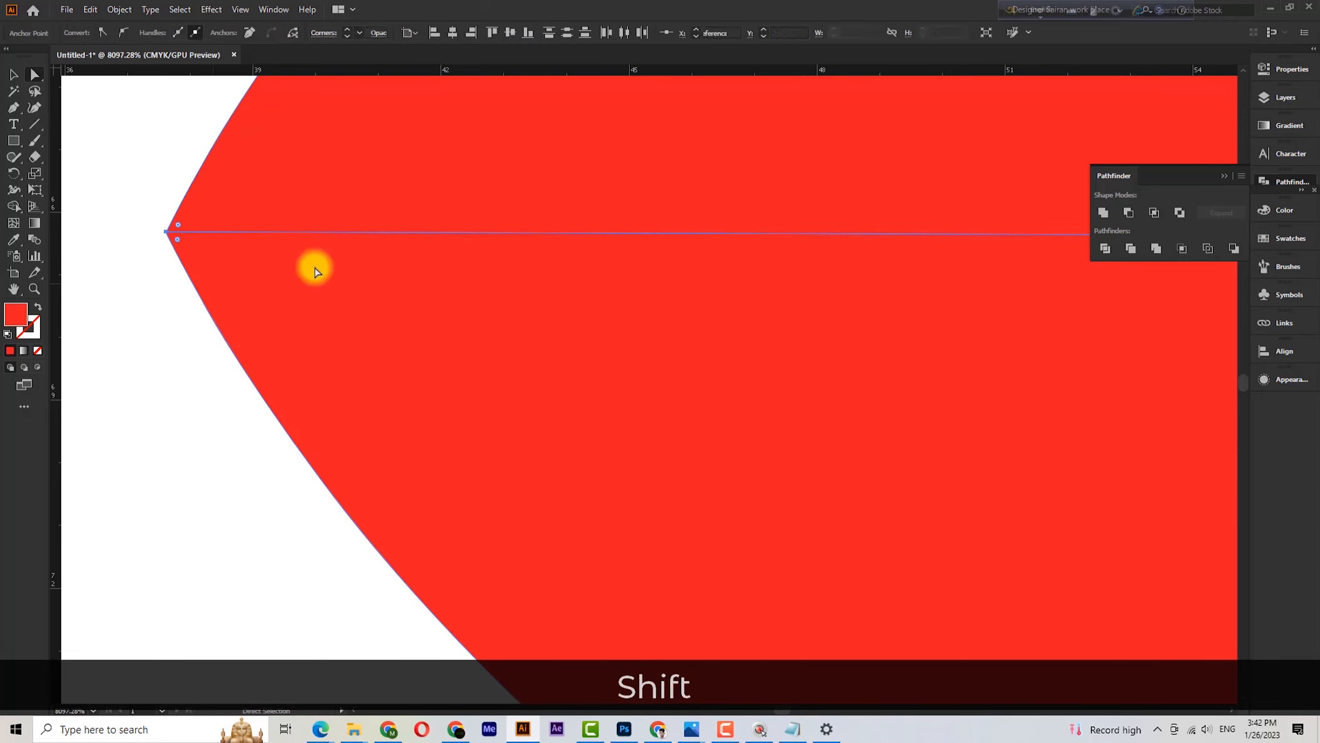
pyautogui.click(1099, 217)
pyautogui.click(20, 75)
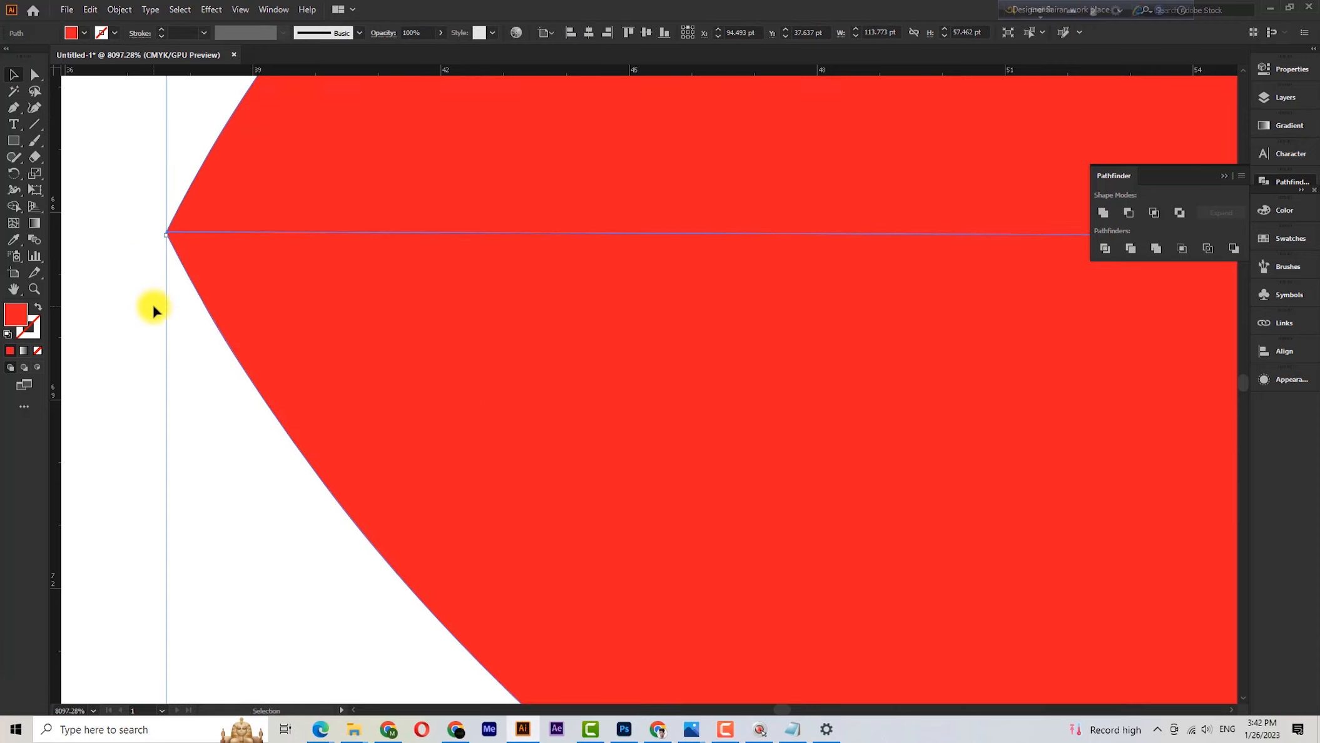
pyautogui.click(154, 309)
# - Move the red badge slightly down, copy it, and paste it into the Photoshop label document as a shape layer
pyautogui.moveTo(510, 431); pyautogui.dragTo(153, 227)
pyautogui.moveTo(566, 314); pyautogui.dragTo(439, 260)
pyautogui.moveTo(744, 402); pyautogui.dragTo(627, 400)
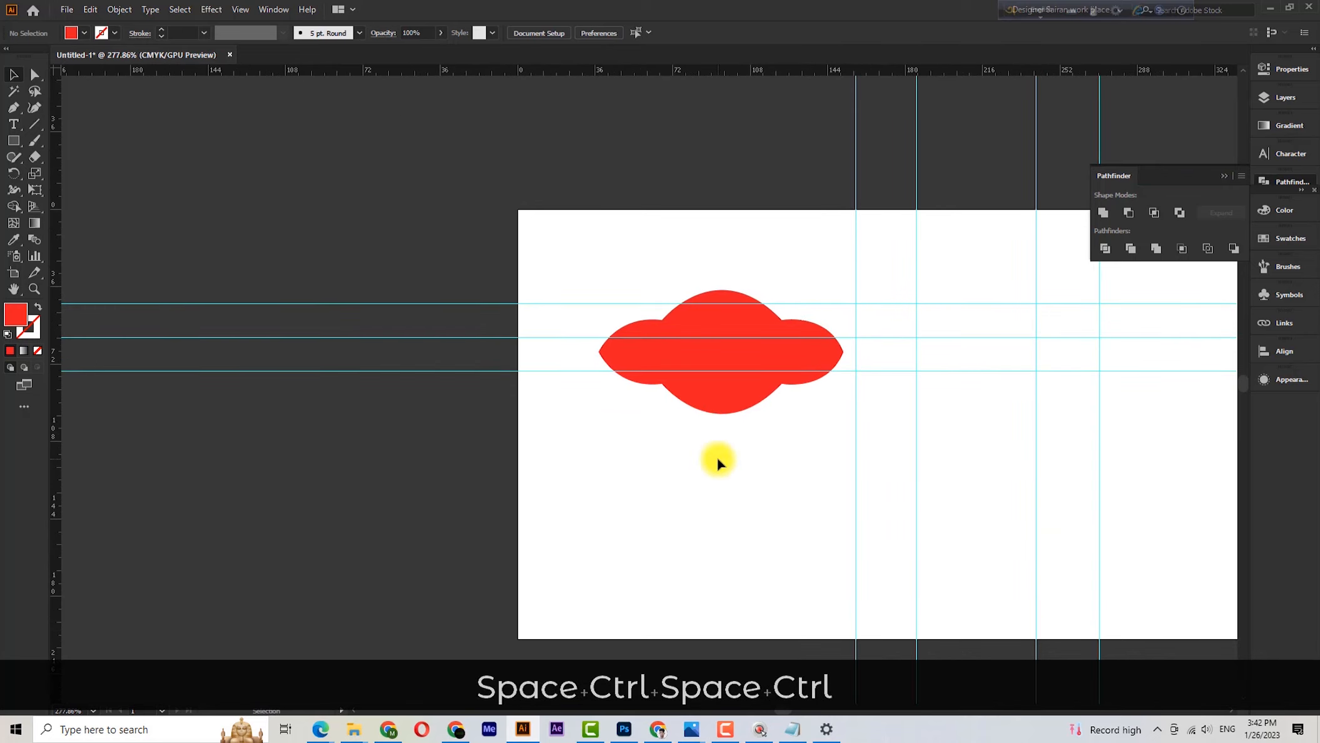
pyautogui.moveTo(718, 417); pyautogui.dragTo(729, 457)
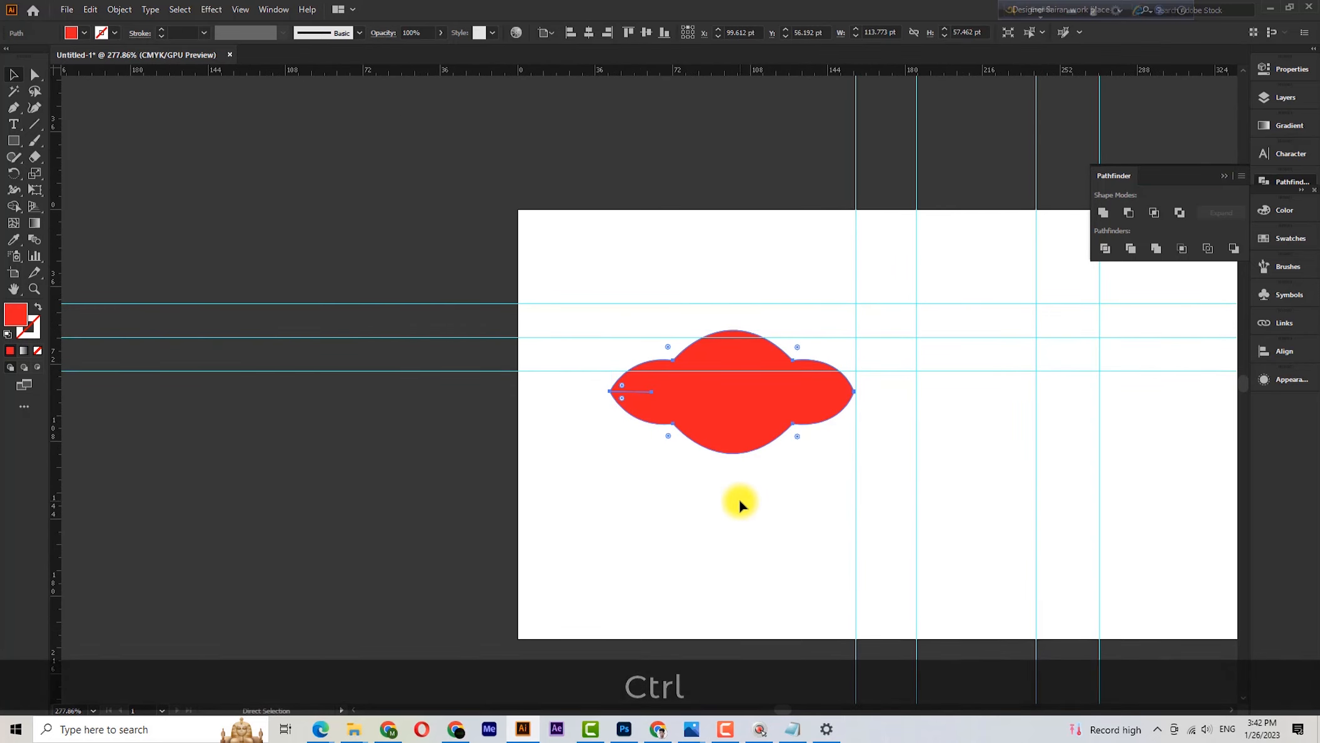
pyautogui.hotkey('ctrl', 'c')
pyautogui.hotkey('ctrl', 'v')
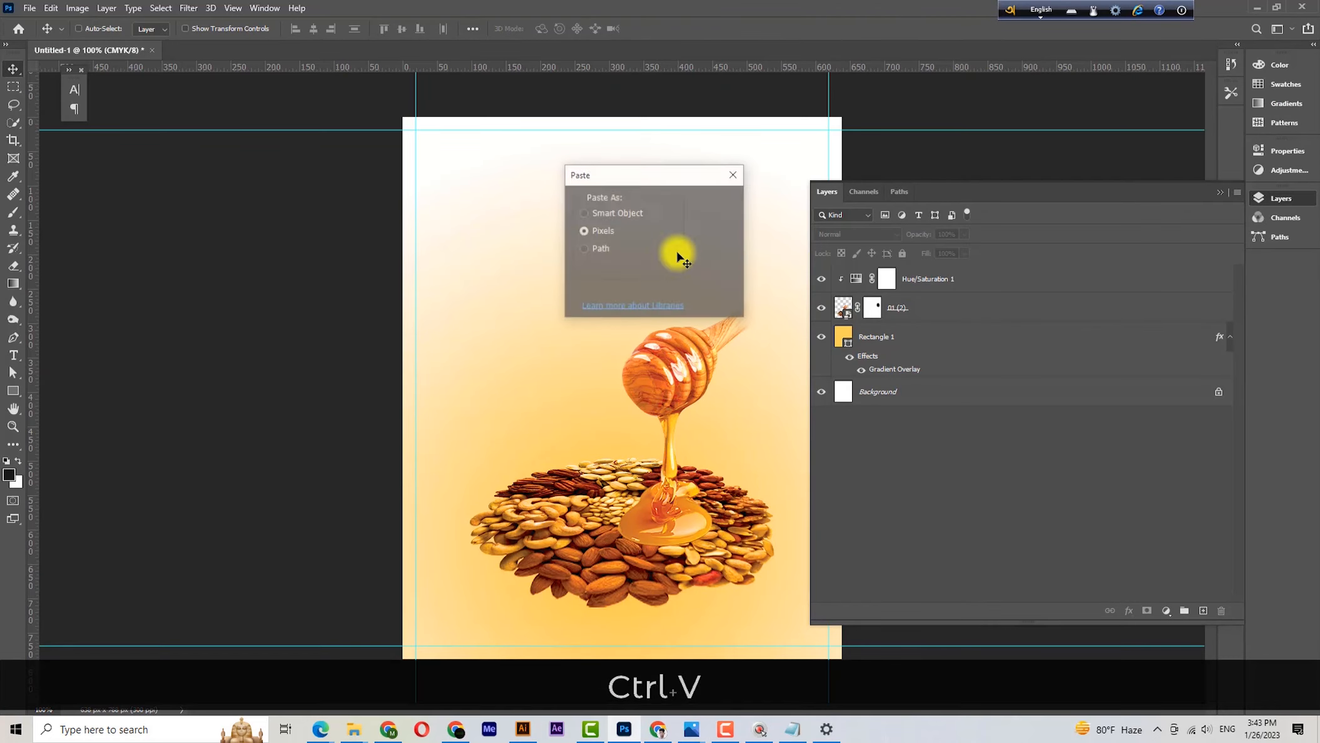
pyautogui.click(603, 264)
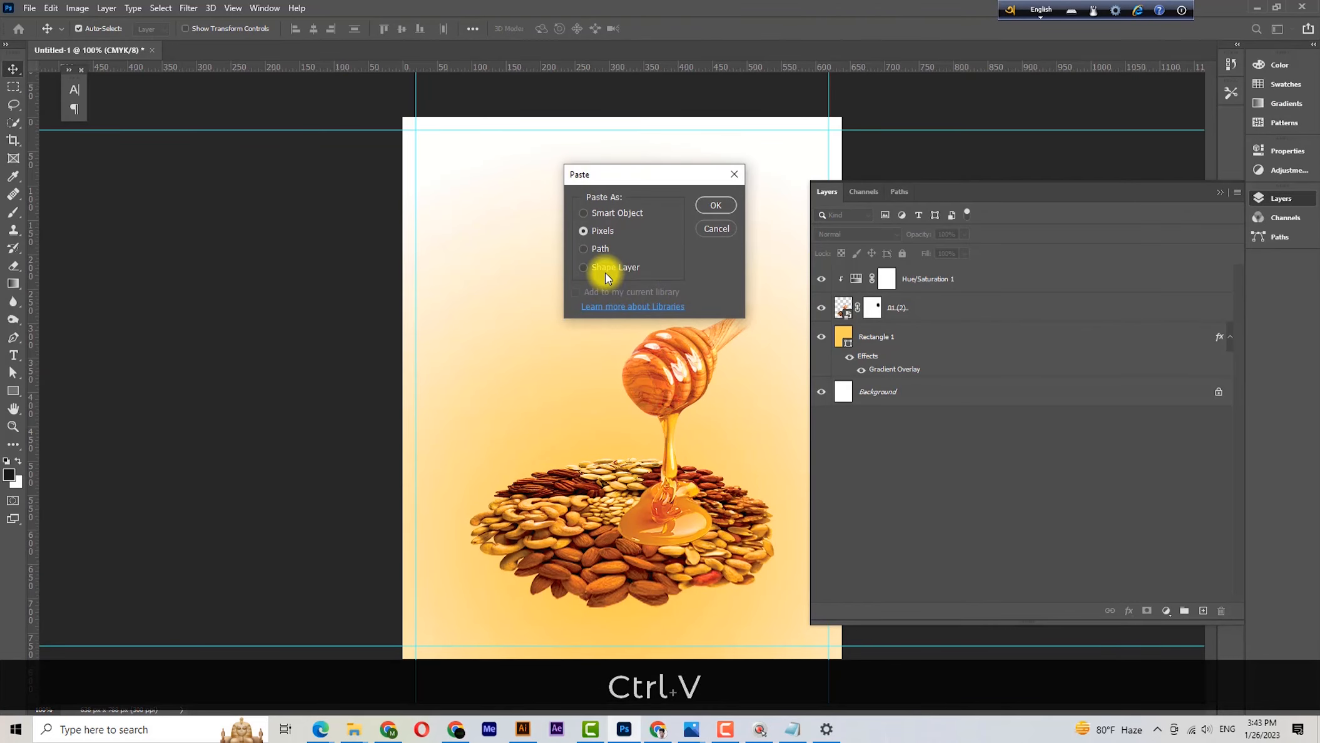
pyautogui.click(746, 208)
# - Move the pasted badge to the upper part of the label and scale it to about 52.77%, centred horizontally
pyautogui.moveTo(692, 386); pyautogui.dragTo(643, 177)
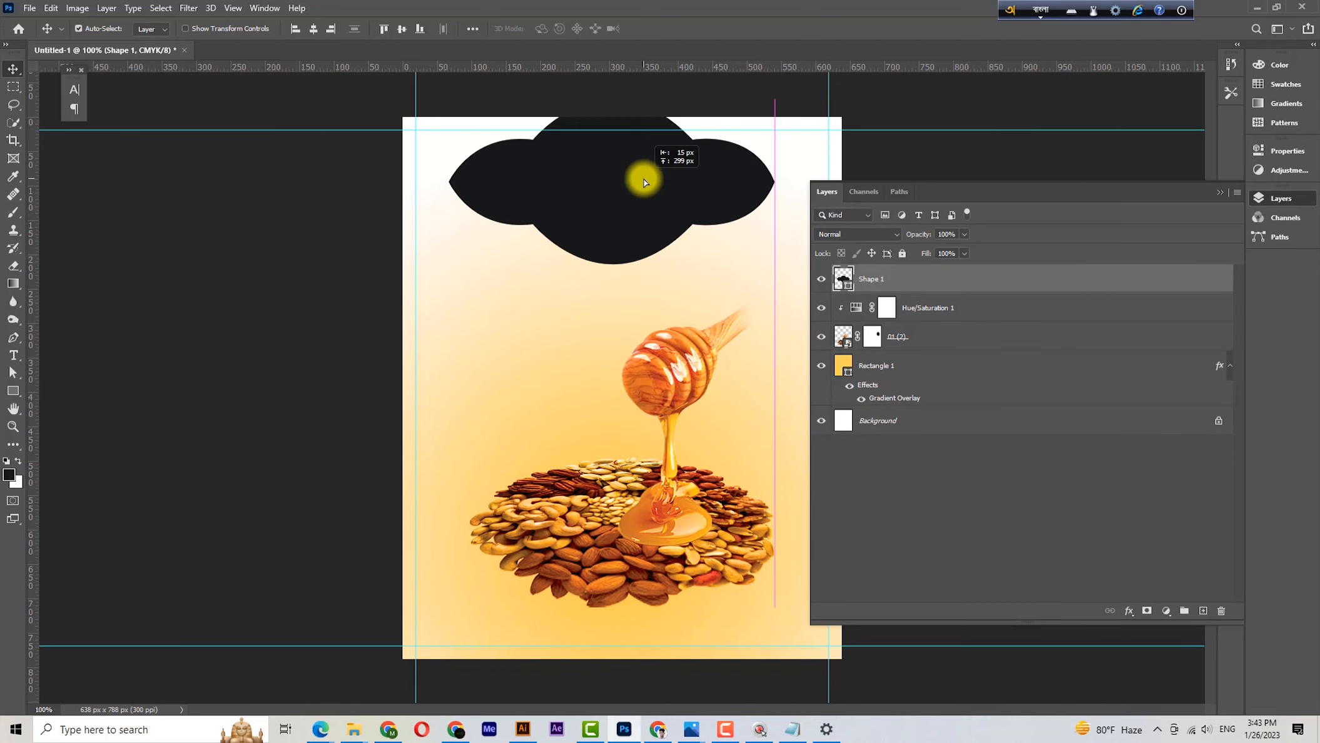
pyautogui.hotkey('ctrl', 't')
pyautogui.moveTo(617, 272); pyautogui.dragTo(627, 209)
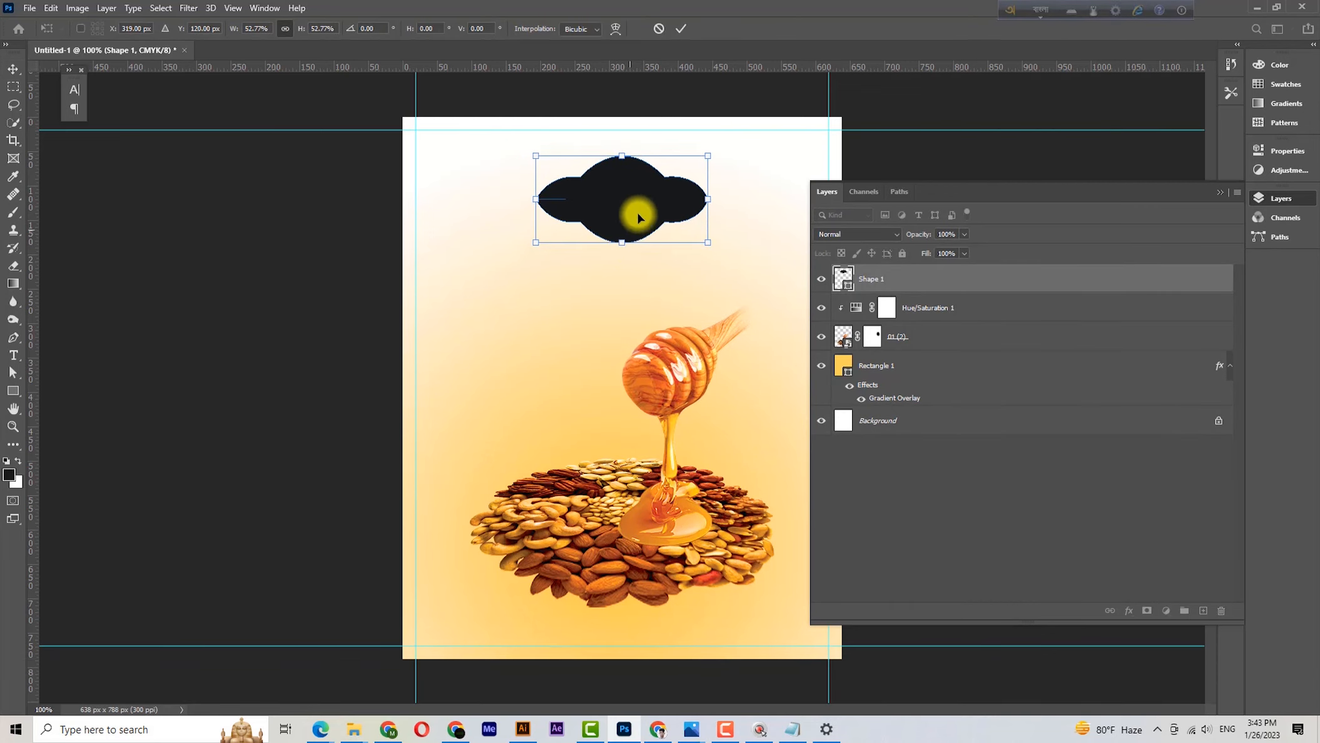
pyautogui.click(8, 70)
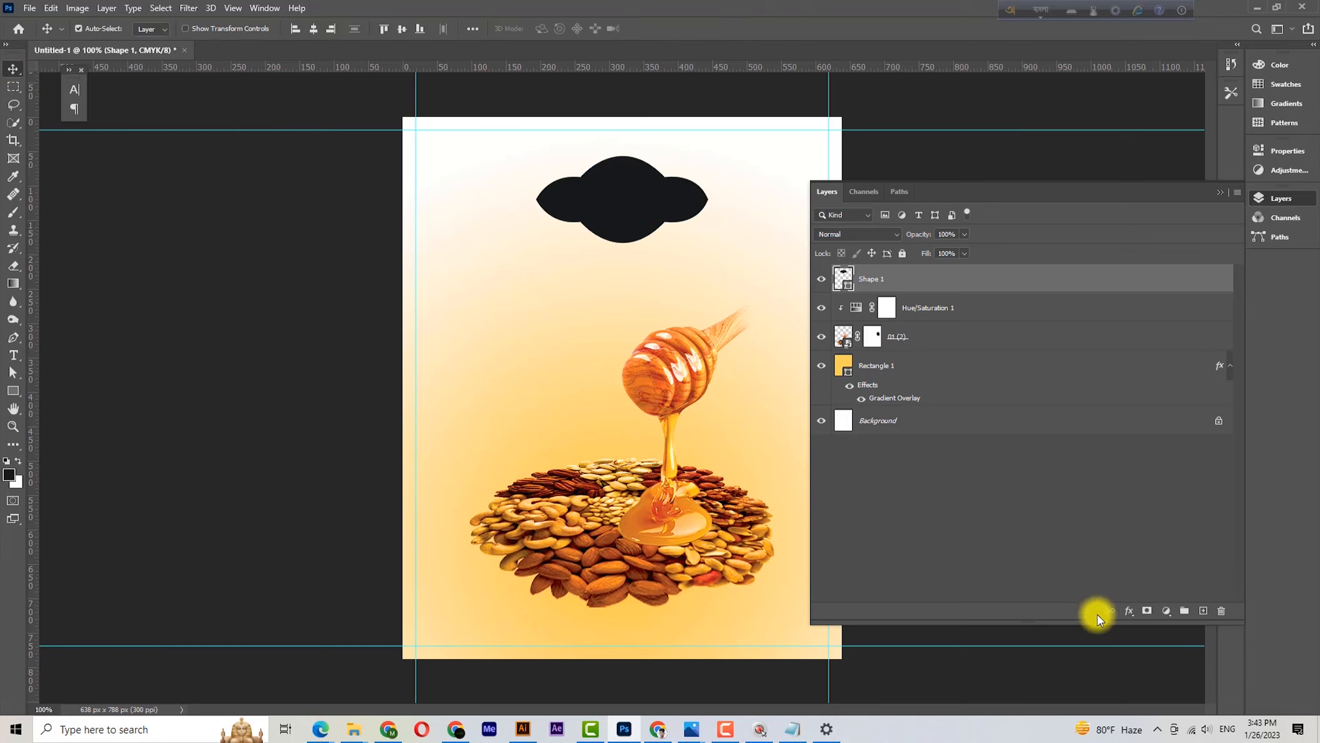
# - Add a 6 px outside stroke in bright orange to the badge shape
pyautogui.click(1130, 611)
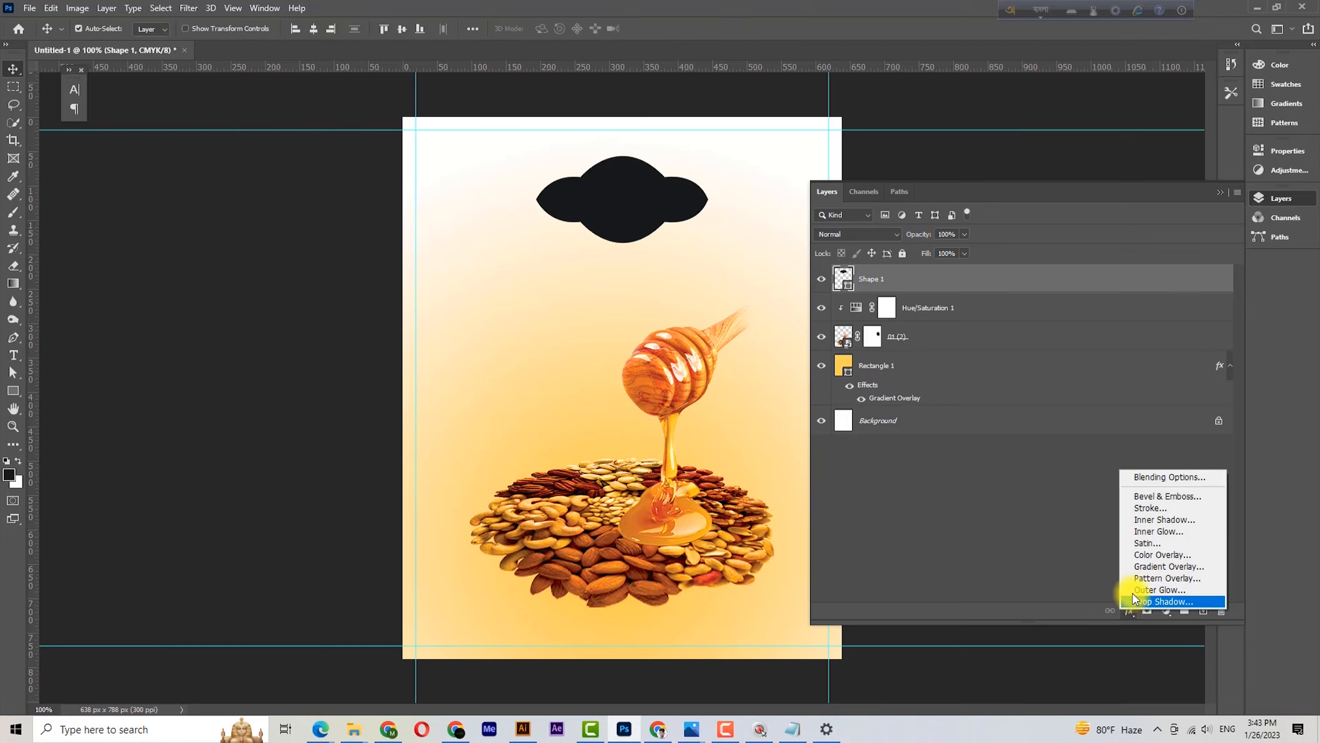
pyautogui.click(1145, 510)
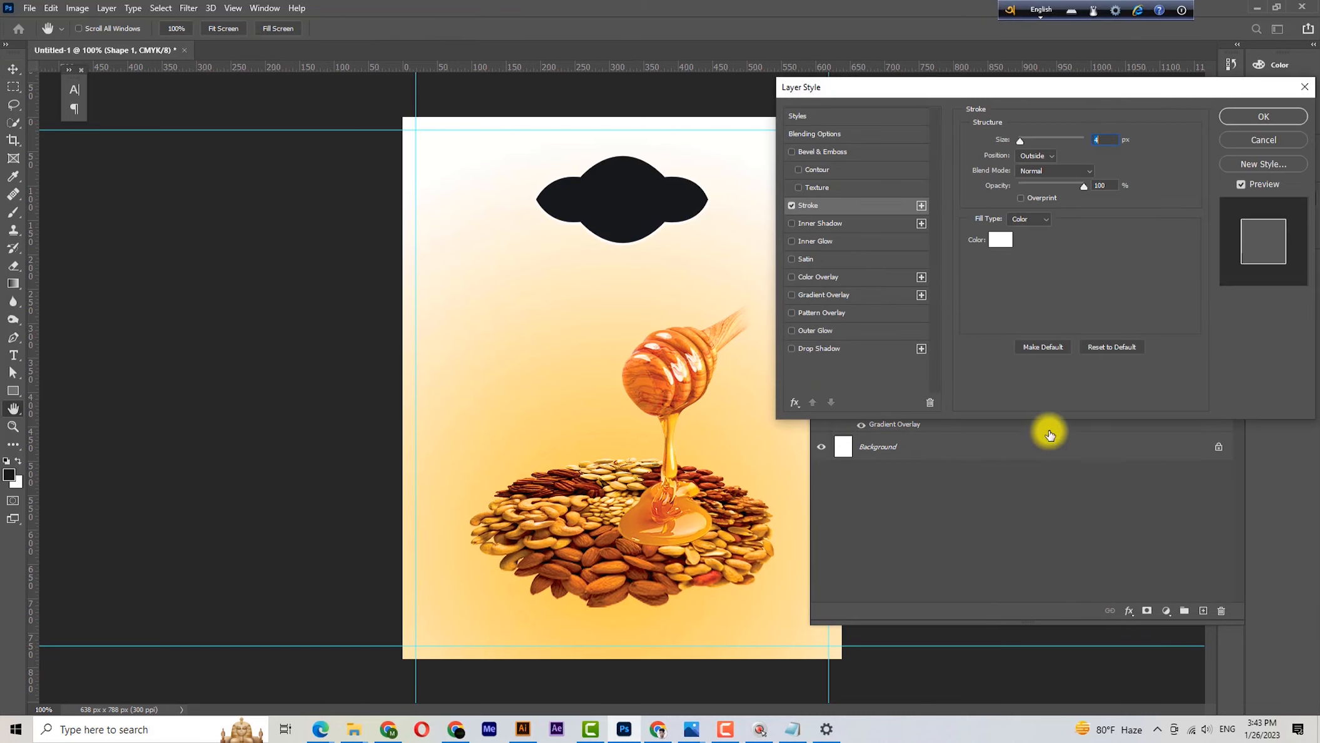
pyautogui.click(1001, 239)
pyautogui.moveTo(935, 265); pyautogui.dragTo(934, 255)
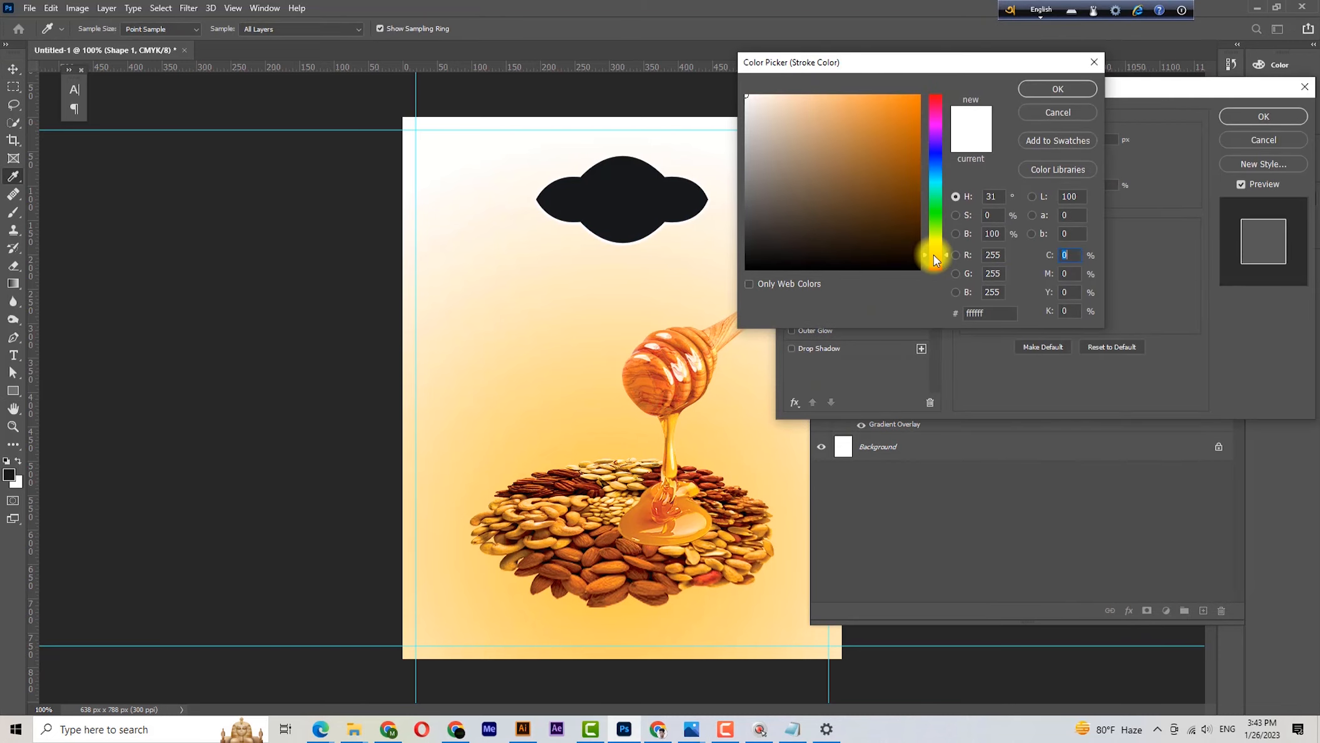
pyautogui.click(919, 96)
pyautogui.click(1065, 90)
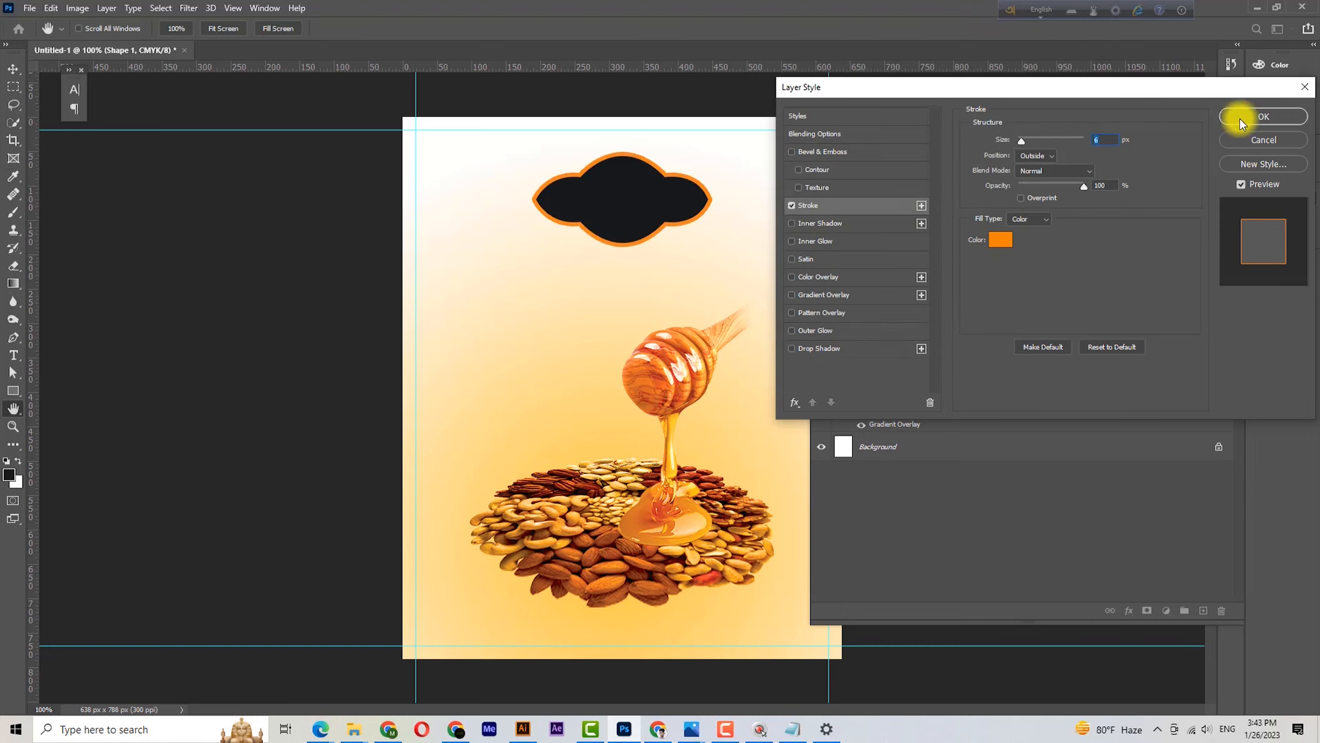
pyautogui.click(1263, 115)
# - Fill the badge with the white background colour and scale it down further, keeping it centred near the label's upper edge
pyautogui.hotkey('ctrl', 'BackSpace')
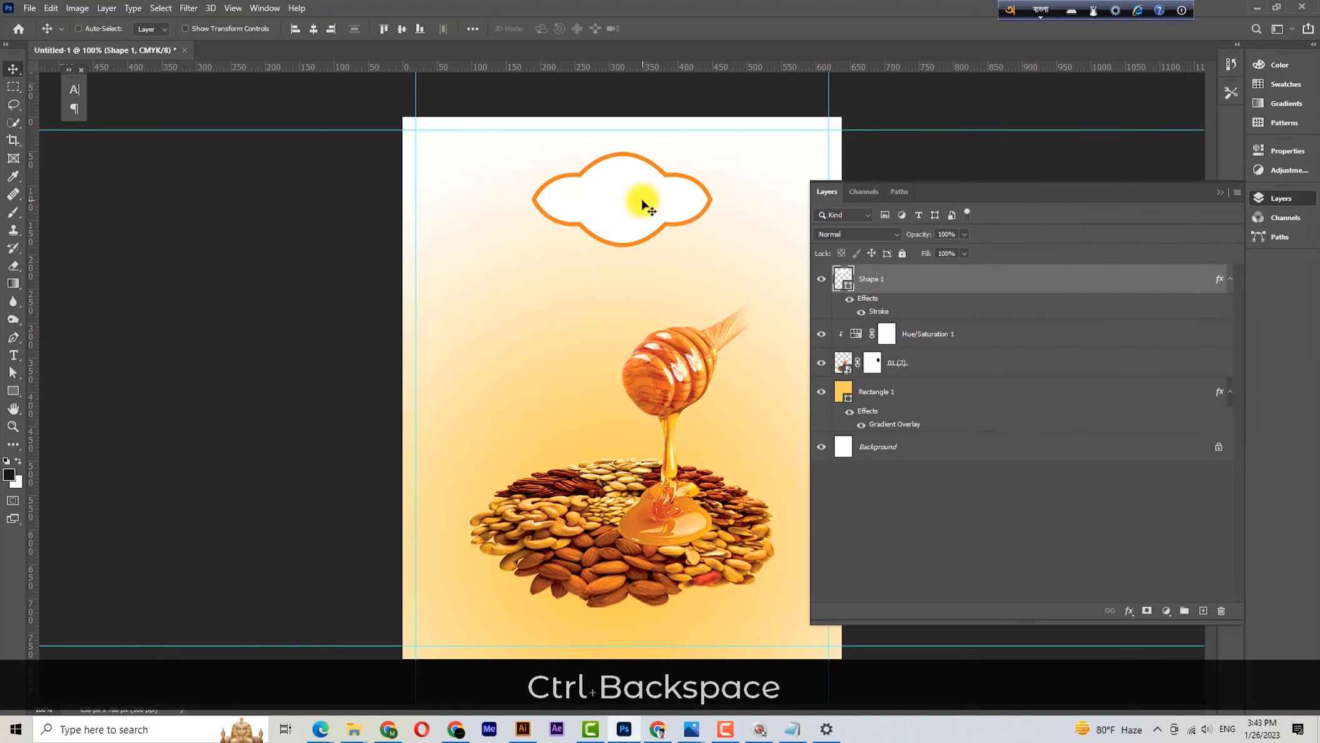
pyautogui.hotkey('ctrl', 't')
pyautogui.moveTo(622, 159); pyautogui.dragTo(637, 186)
pyautogui.click(13, 69)
pyautogui.click(1220, 193)
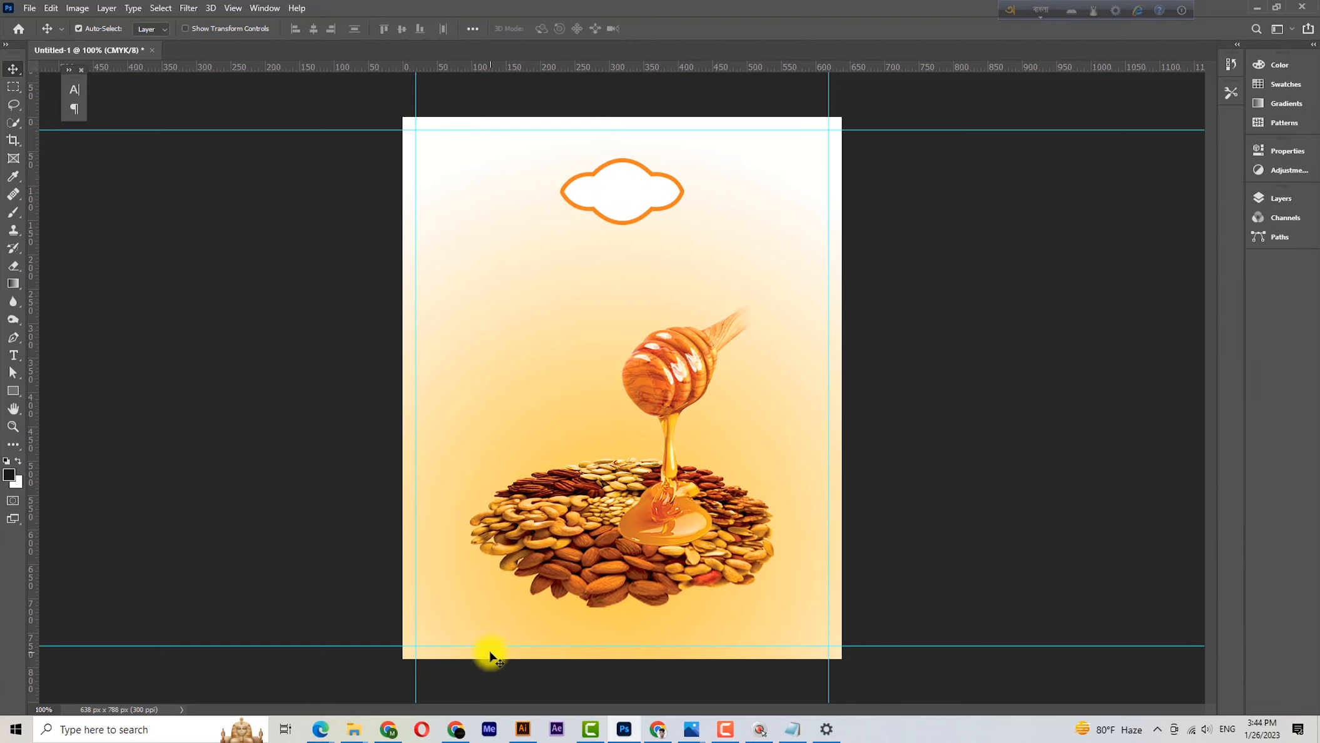
# - Place Logo.png from the Honey Nut Bottle Label Design folder onto the label and scale it to about 8.41% over the badge
pyautogui.moveTo(348, 733)
pyautogui.click(436, 663)
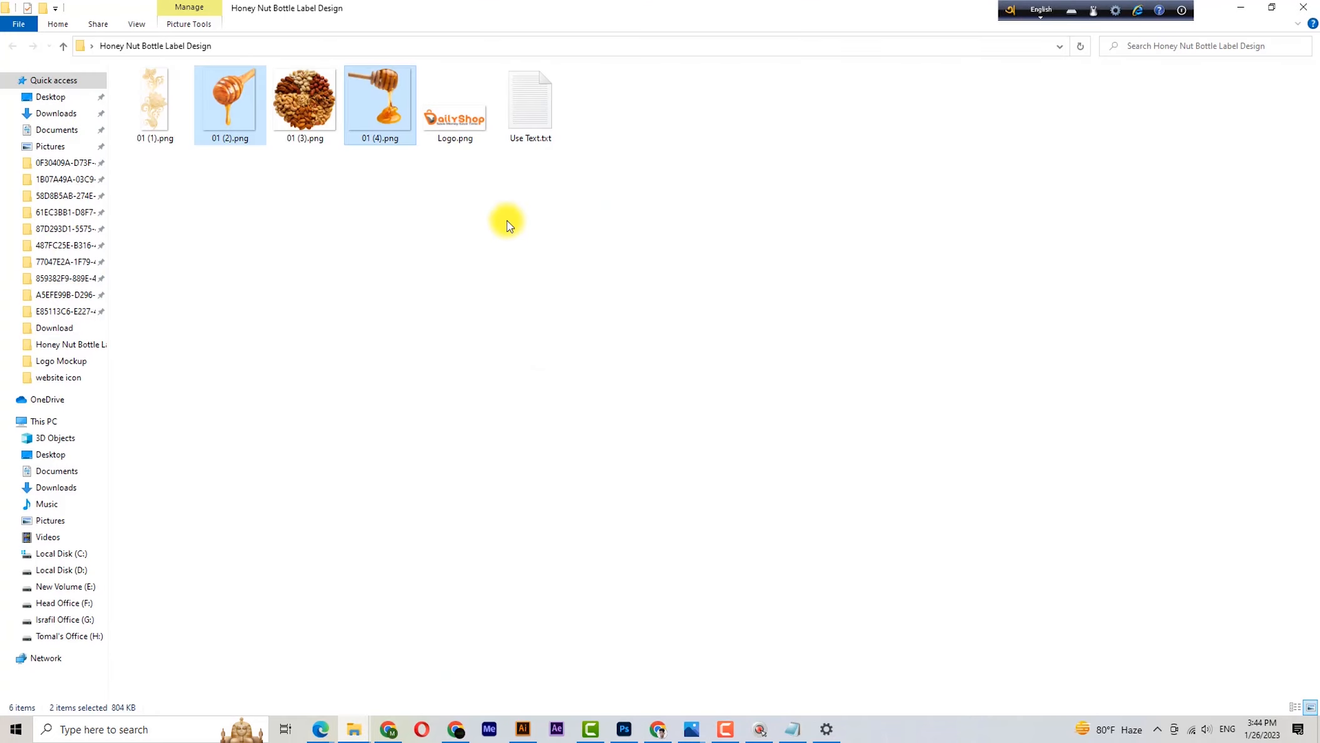
pyautogui.moveTo(452, 124); pyautogui.dragTo(606, 254)
pyautogui.moveTo(625, 299); pyautogui.dragTo(627, 204)
pyautogui.click(12, 69)
# - Scale the logo to about 5.65% so it fits inside the badge and nudge it down slightly
pyautogui.hotkey('ctrl', 'space')
pyautogui.moveTo(640, 158); pyautogui.dragTo(667, 263)
pyautogui.hotkey('ctrl', 't')
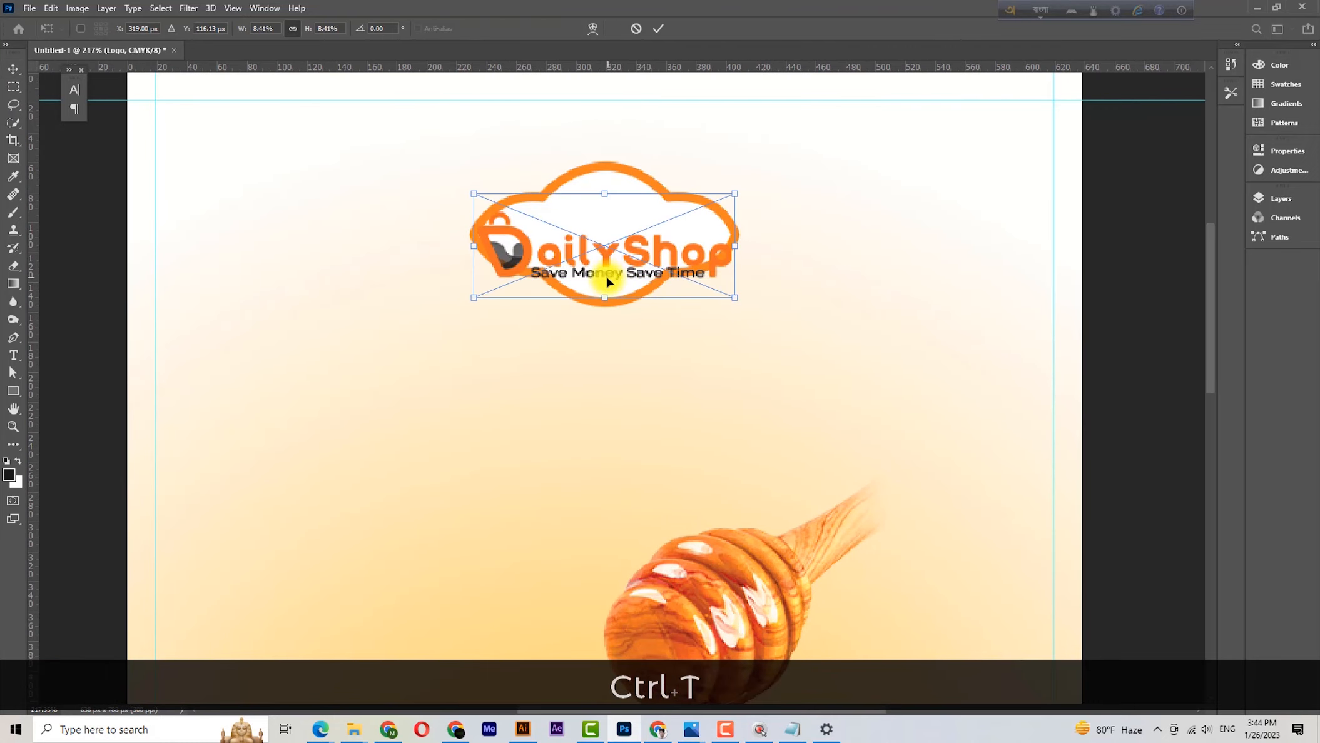
pyautogui.moveTo(607, 297); pyautogui.dragTo(590, 264)
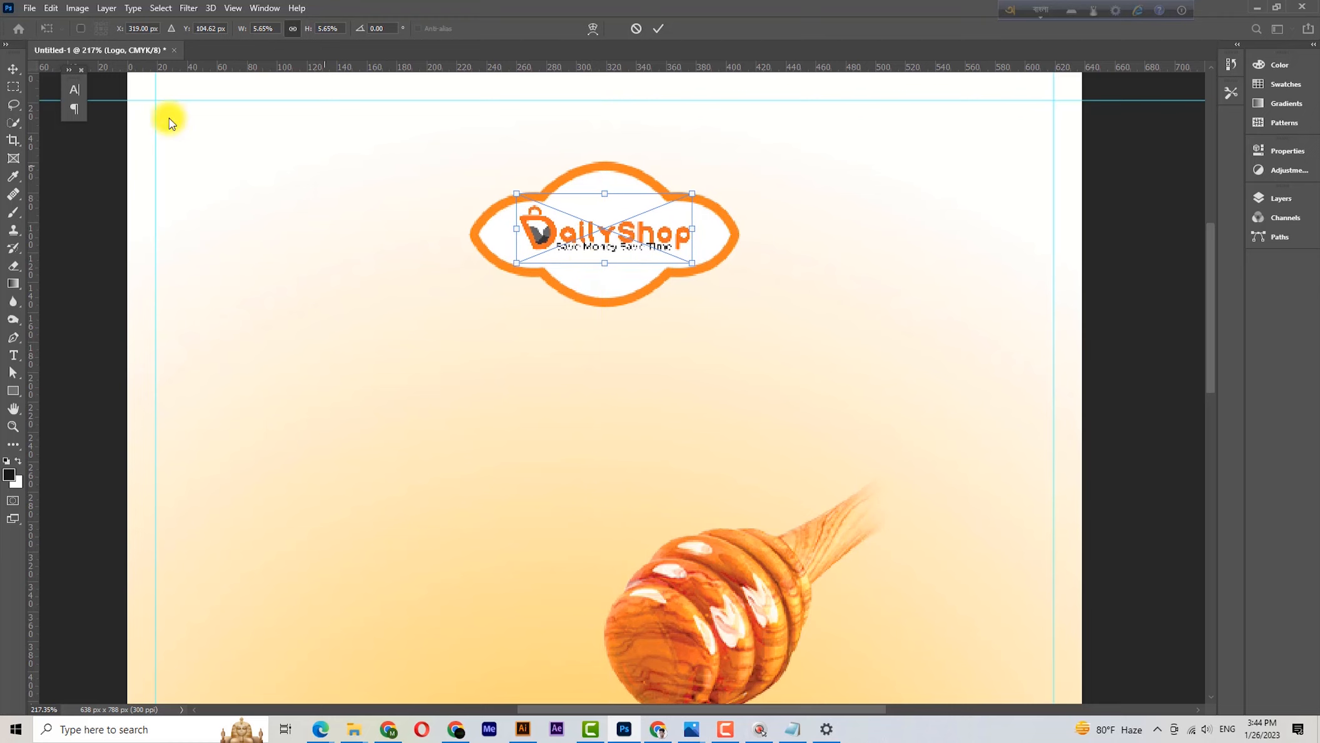
pyautogui.click(14, 69)
pyautogui.click(548, 269)
pyautogui.press('Down')
pyautogui.moveTo(601, 248); pyautogui.dragTo(706, 291)
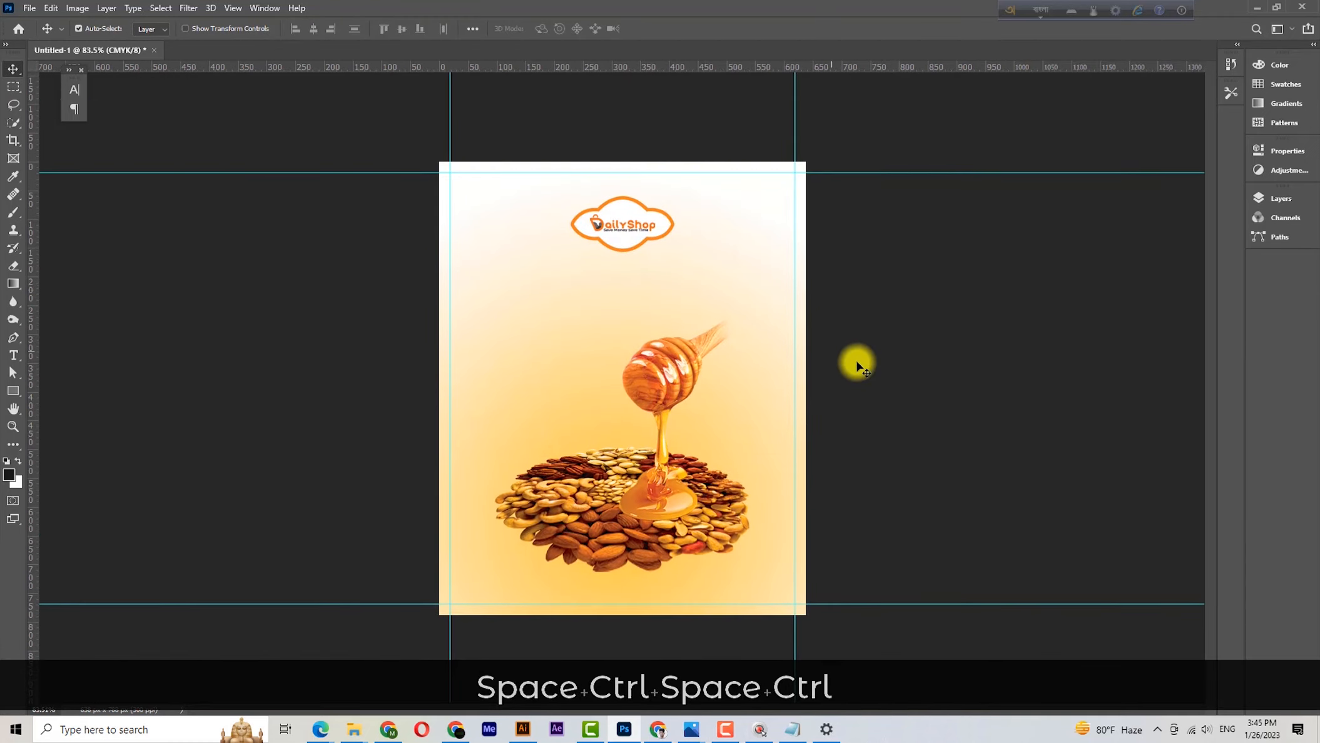
# - Place 01 (1).png from the Honey Nut Bottle Label Design folder, rotate it -90° and move it to the label's upper-right corner
pyautogui.moveTo(375, 732)
pyautogui.click(440, 657)
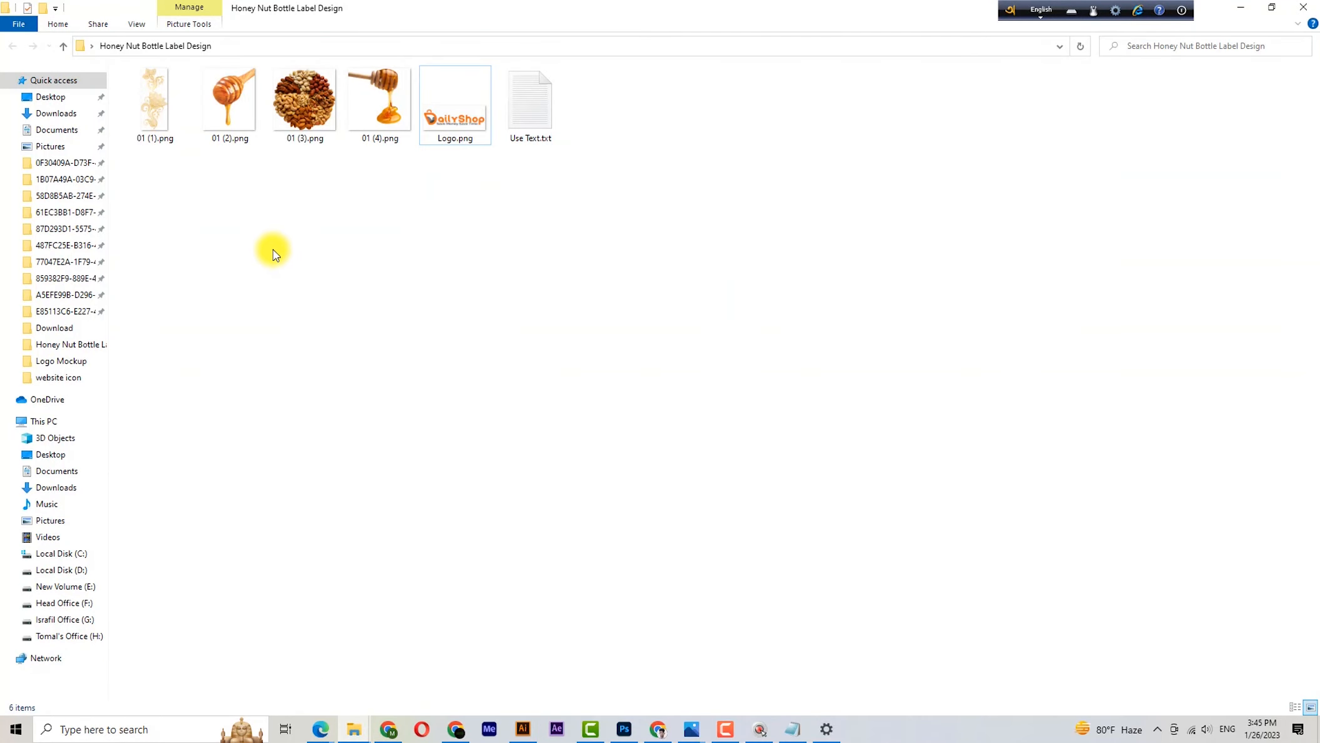
pyautogui.moveTo(155, 106); pyautogui.dragTo(618, 369)
pyautogui.moveTo(772, 286); pyautogui.dragTo(438, 350)
pyautogui.click(14, 67)
pyautogui.moveTo(634, 348); pyautogui.dragTo(961, 143)
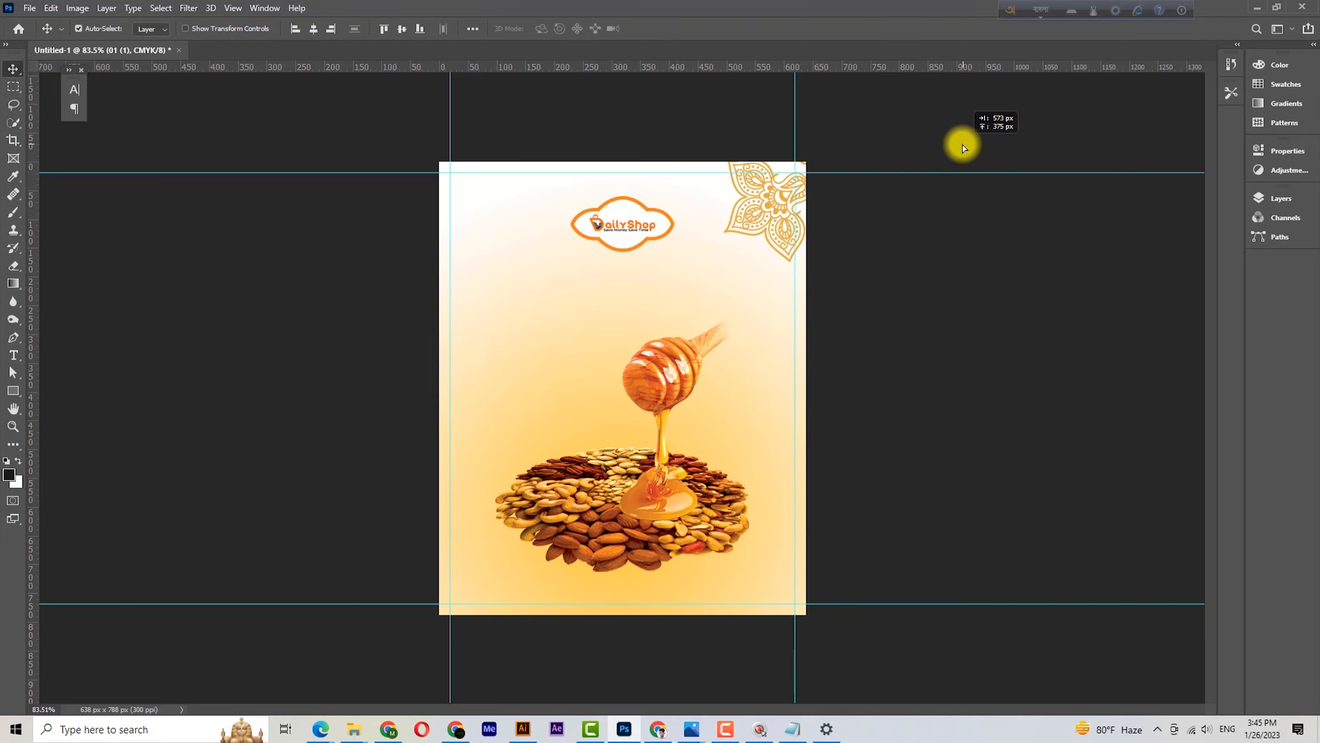
# - Scale the floral ornament to about 35.46% and nudge it so its petals fill the label's upper-right corner
pyautogui.hotkey('ctrl', 't')
pyautogui.moveTo(1046, 180); pyautogui.dragTo(996, 197)
pyautogui.moveTo(782, 189)
pyautogui.mouseDown()
pyautogui.moveTo(802, 183)
pyautogui.moveTo(805, 195)
pyautogui.moveTo(787, 198)
pyautogui.moveTo(800, 183)
pyautogui.mouseUp()
pyautogui.press('Down')
pyautogui.press('Down')
pyautogui.press('Right')
pyautogui.press('Right')
pyautogui.press('Down')
pyautogui.press('Right')
pyautogui.press('Right')
pyautogui.press('Down')
pyautogui.press('Down')
pyautogui.press('Down')
pyautogui.press('Right')
pyautogui.press('Right')
pyautogui.press('Down')
pyautogui.press('Down')
pyautogui.press('Down')
pyautogui.press('Down')
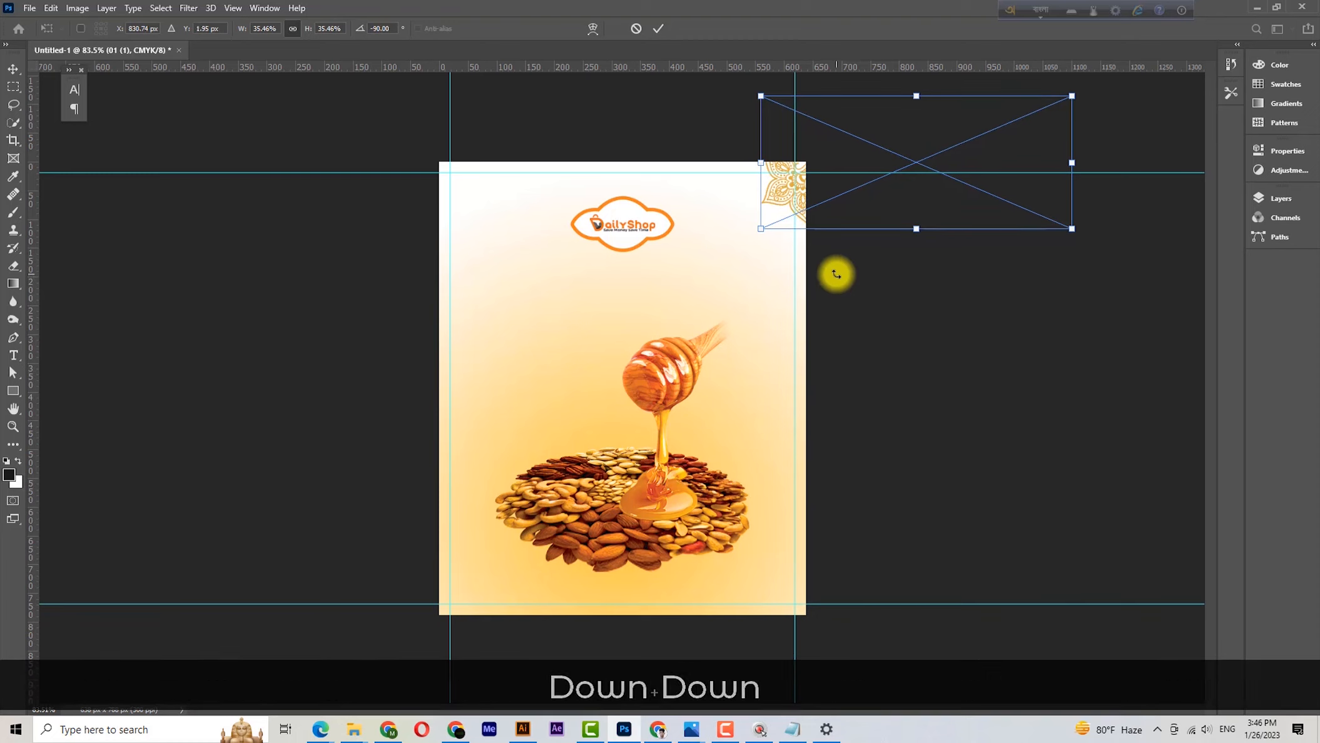
pyautogui.click(13, 70)
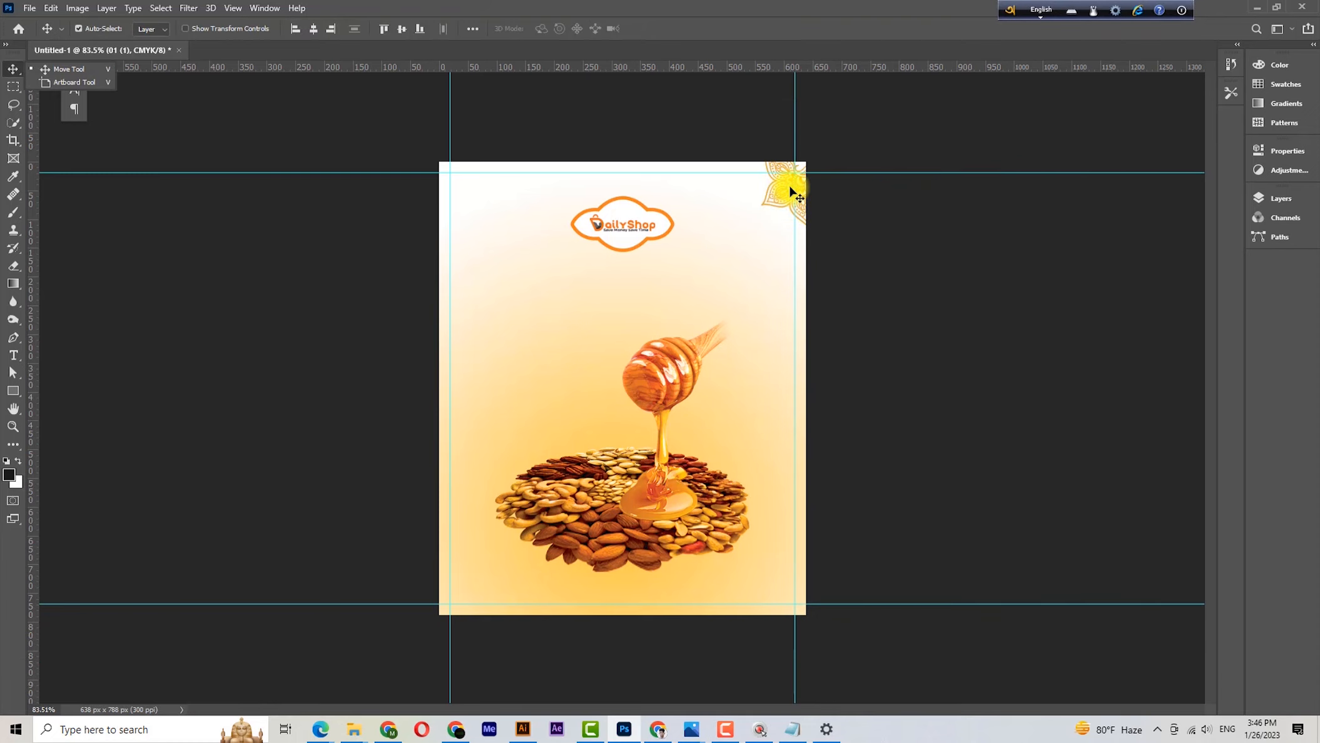
# - Duplicate the corner ornament, flip the copy horizontally and position it in the label's upper-left corner
pyautogui.moveTo(791, 191); pyautogui.dragTo(701, 201)
pyautogui.click(59, 12)
pyautogui.moveTo(177, 318)
pyautogui.click(339, 535)
pyautogui.moveTo(760, 212); pyautogui.dragTo(460, 187)
pyautogui.hotkey('ctrl', 'shift', 'z')
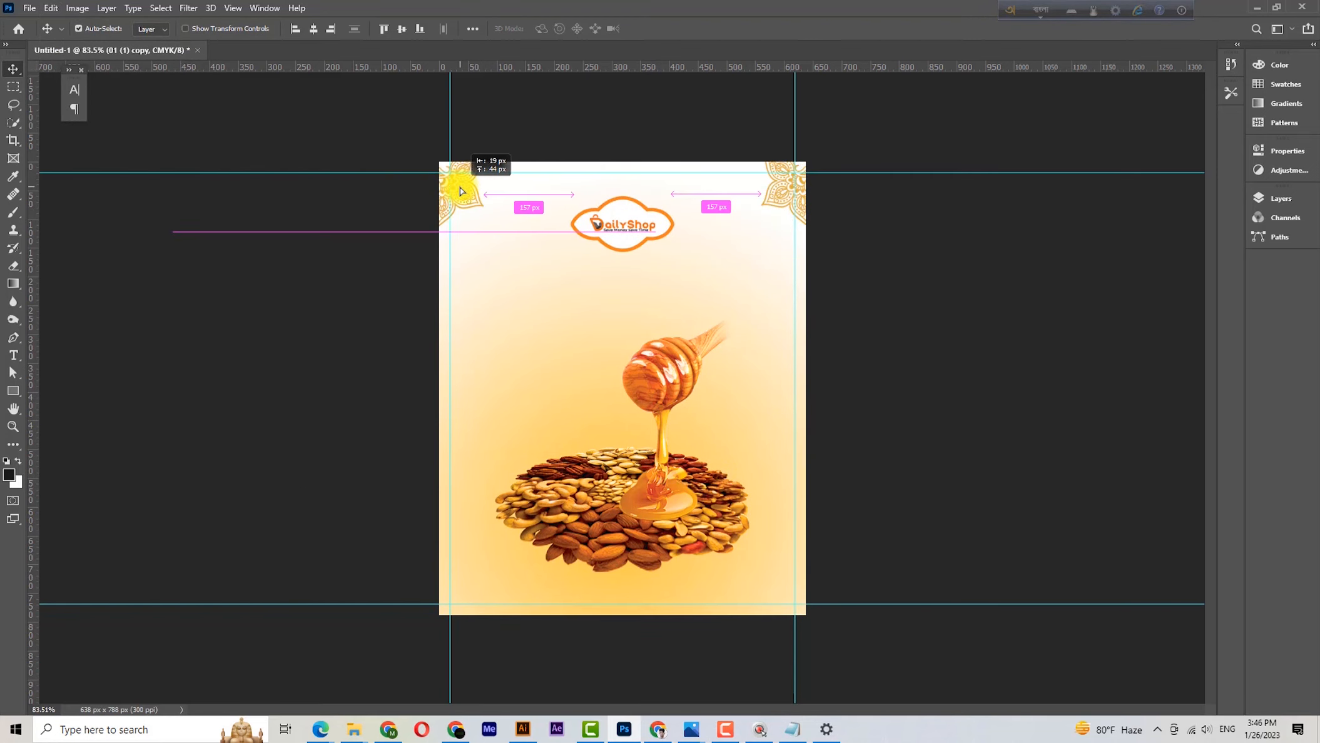
pyautogui.click(367, 270)
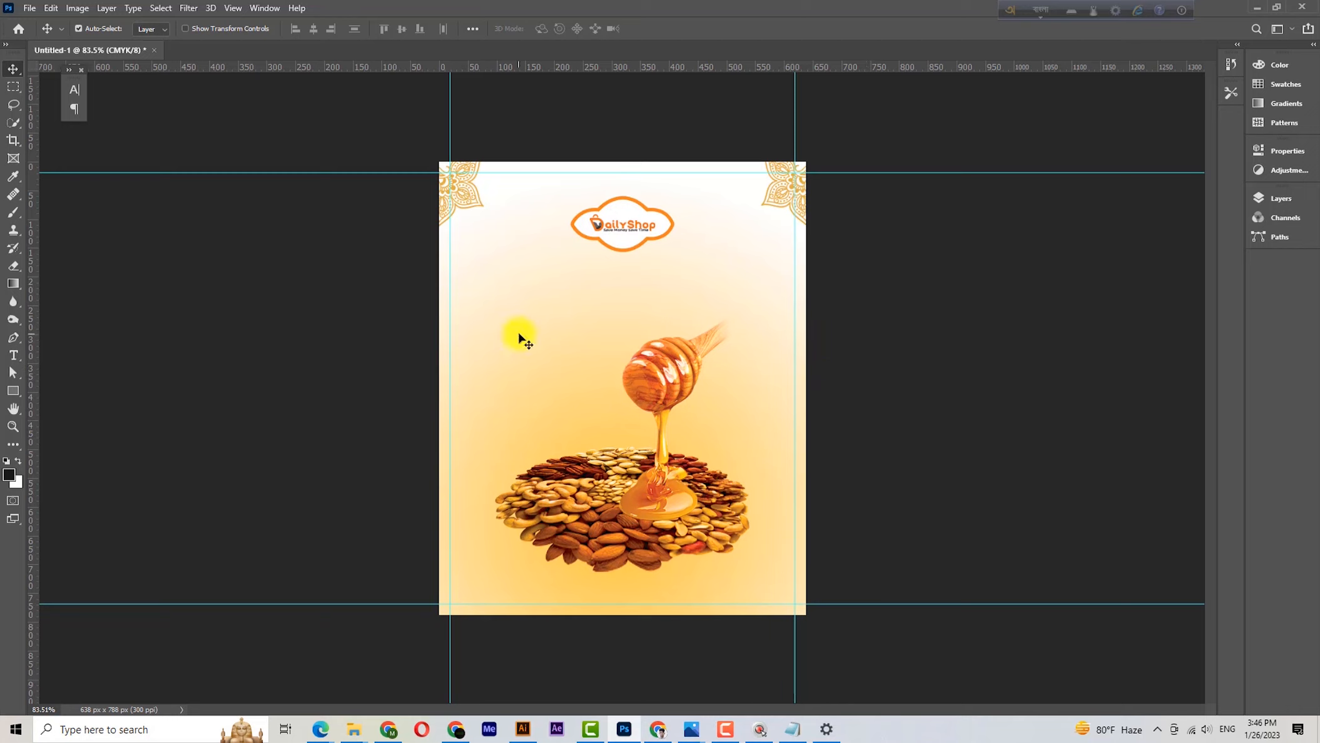
# - Copy the headline মধুময় বাদাম from Use Text.txt in Notepad and paste it as text below the badge in Photoshop
pyautogui.click(792, 736)
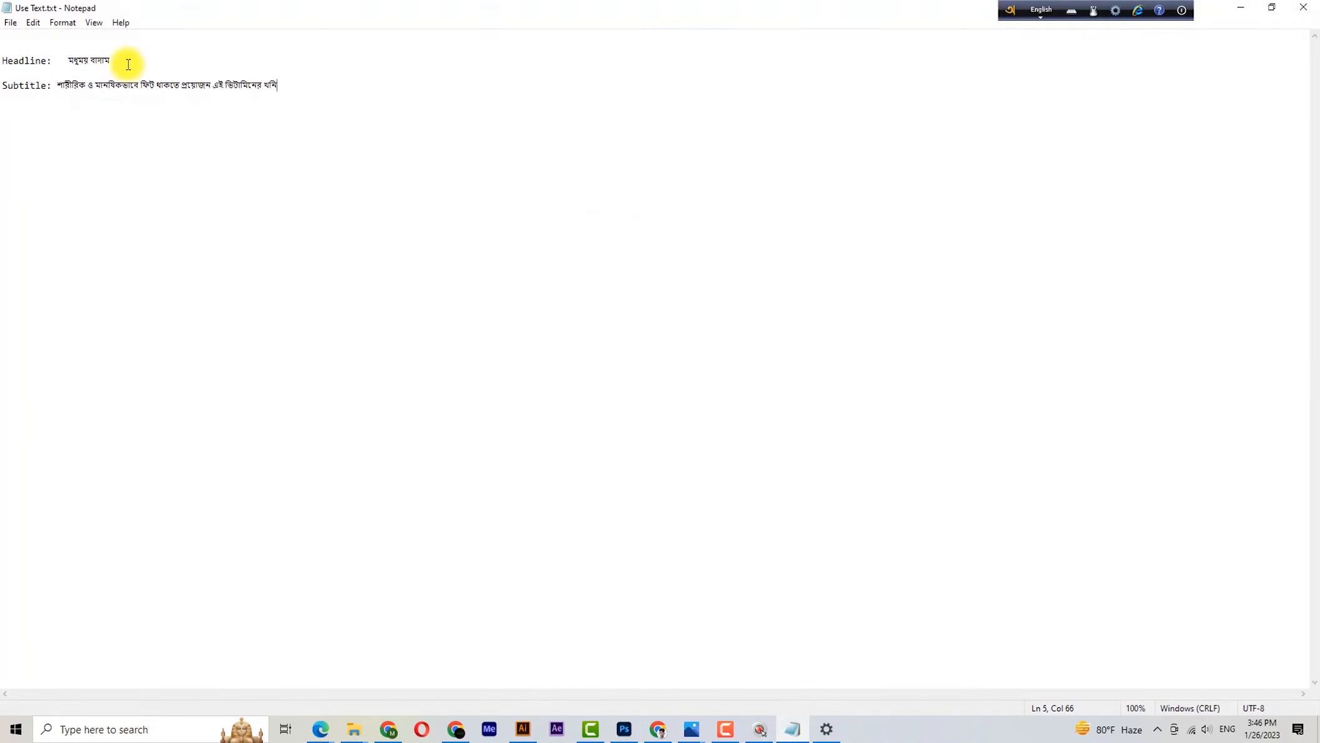
pyautogui.hotkey('ctrl', 'c')
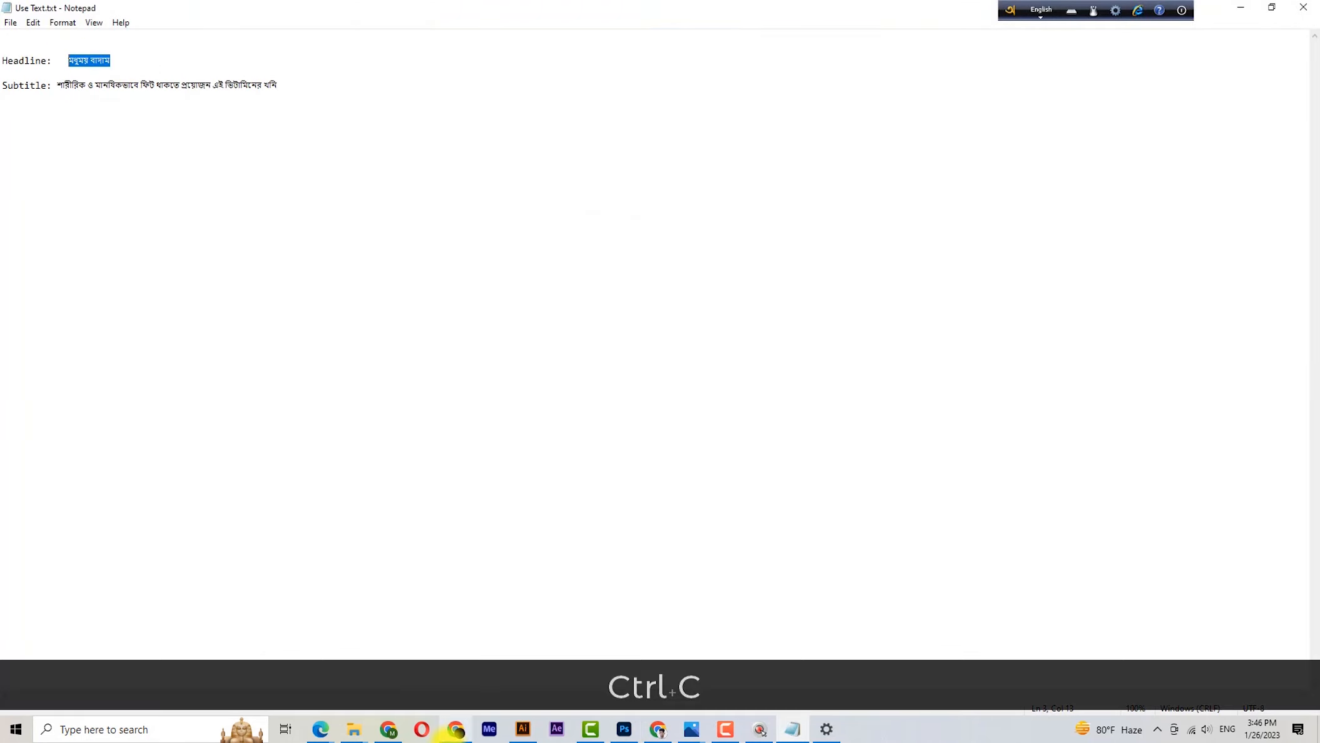
pyautogui.click(620, 729)
pyautogui.click(13, 355)
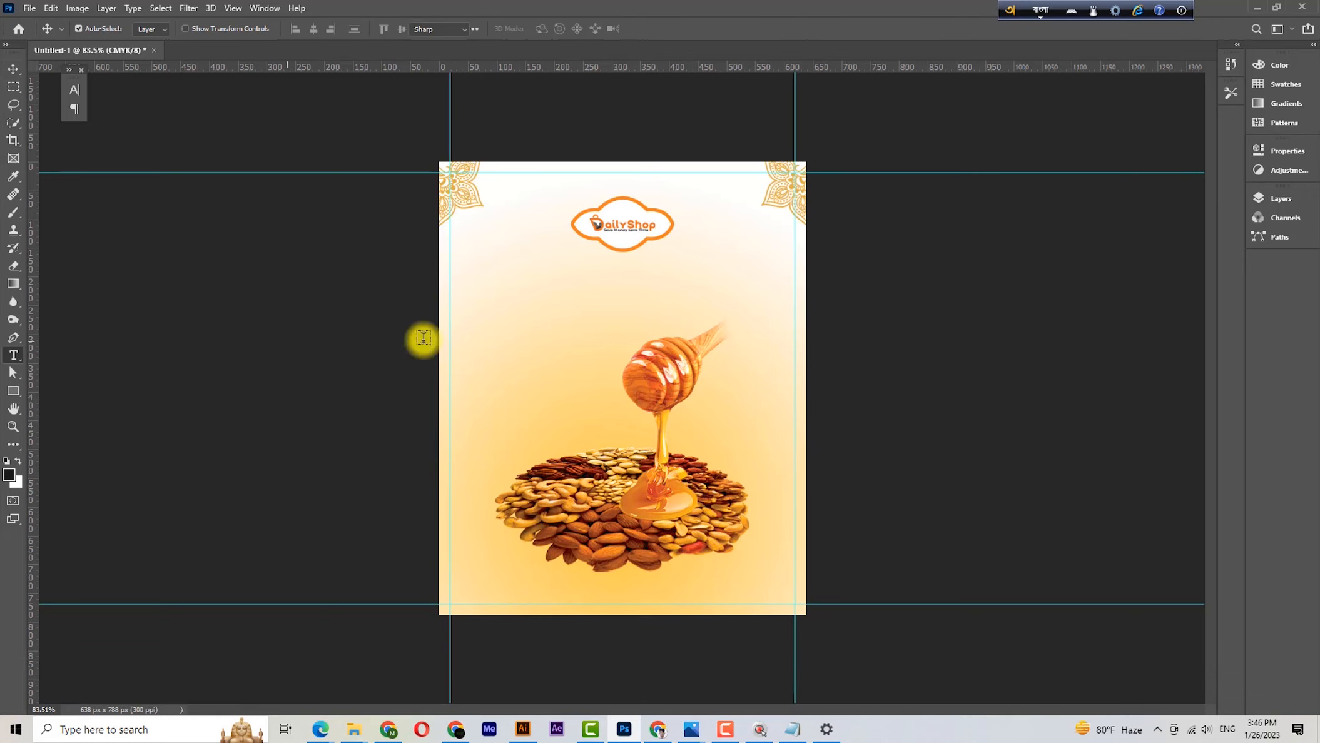
pyautogui.hotkey('ctrl', 'v')
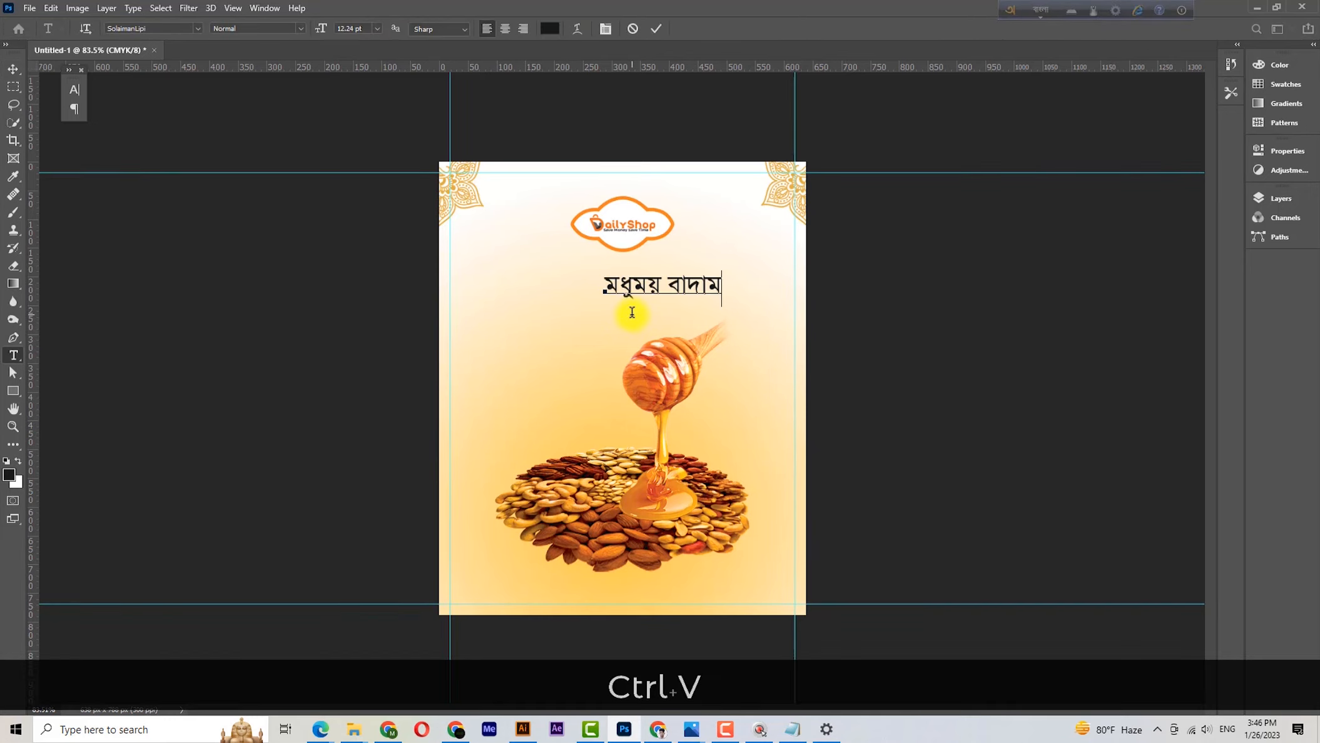
# - Check the headline's character settings and centre the text horizontally beneath the badge
pyautogui.click(121, 28)
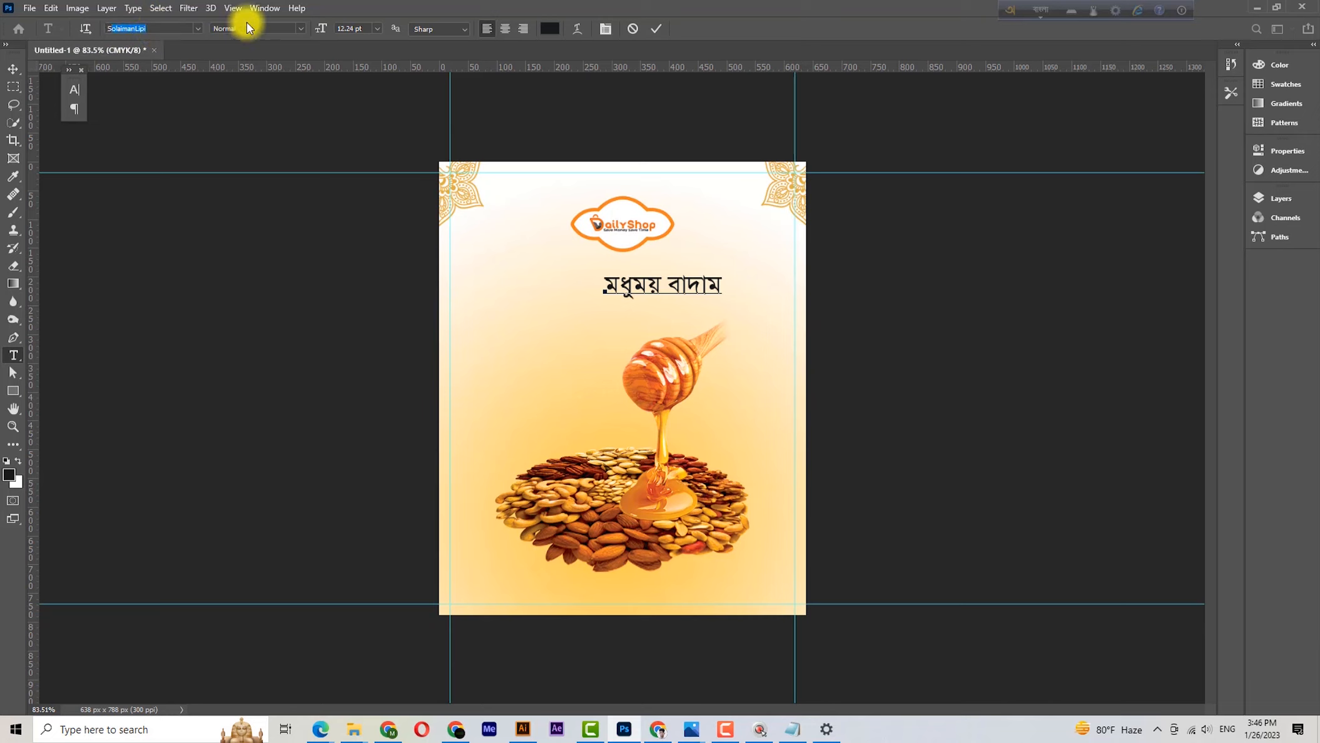
pyautogui.click(13, 68)
pyautogui.click(74, 89)
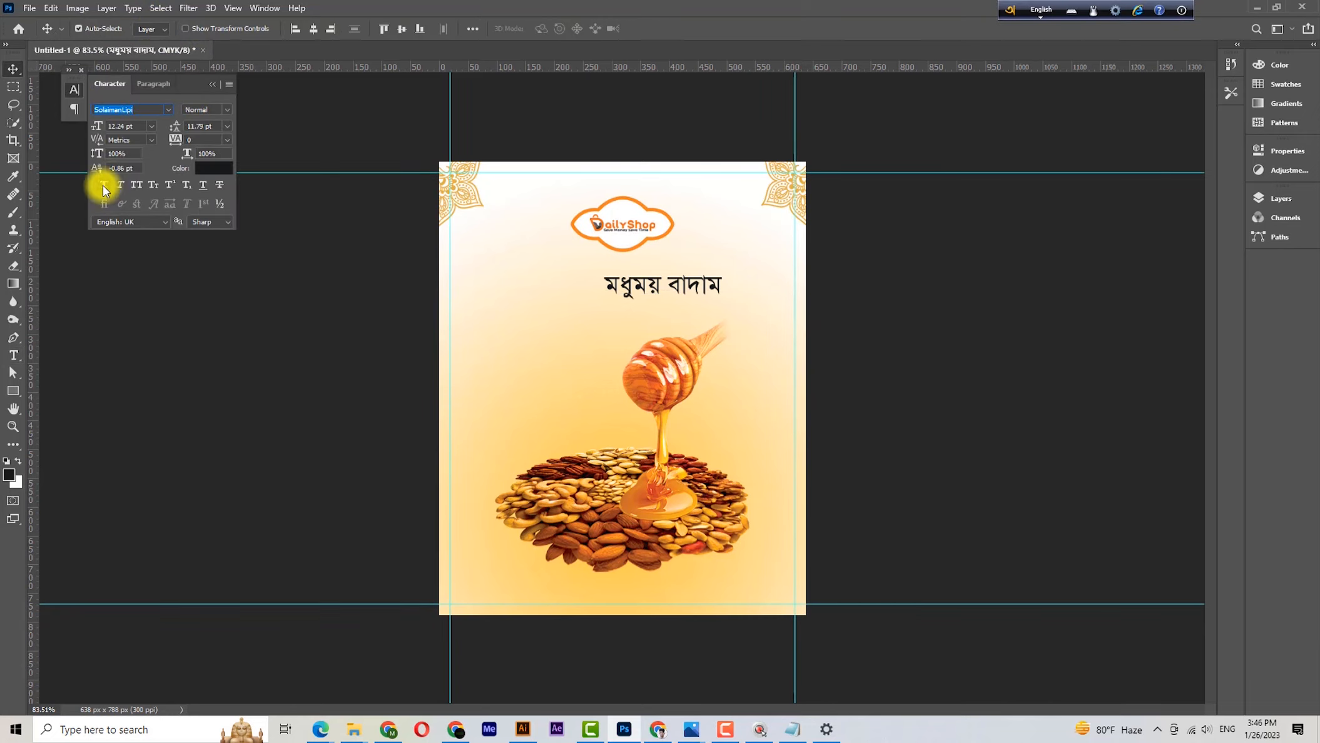
pyautogui.click(142, 204)
pyautogui.moveTo(684, 293); pyautogui.dragTo(638, 284)
pyautogui.hotkey('ctrl', 'z')
pyautogui.click(213, 84)
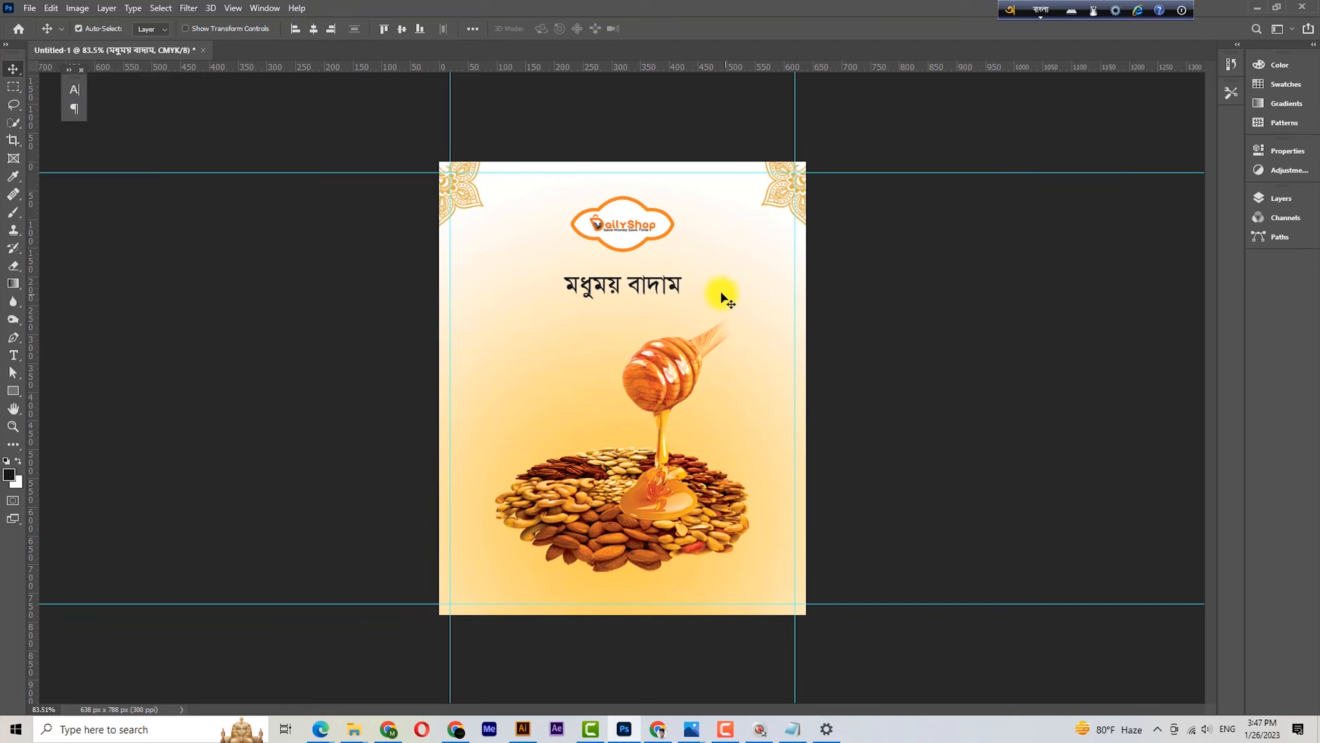
# - Move the headline up just under the badge and scale it to about 173.05%
pyautogui.moveTo(675, 293); pyautogui.dragTo(649, 275)
pyautogui.hotkey('ctrl', 't')
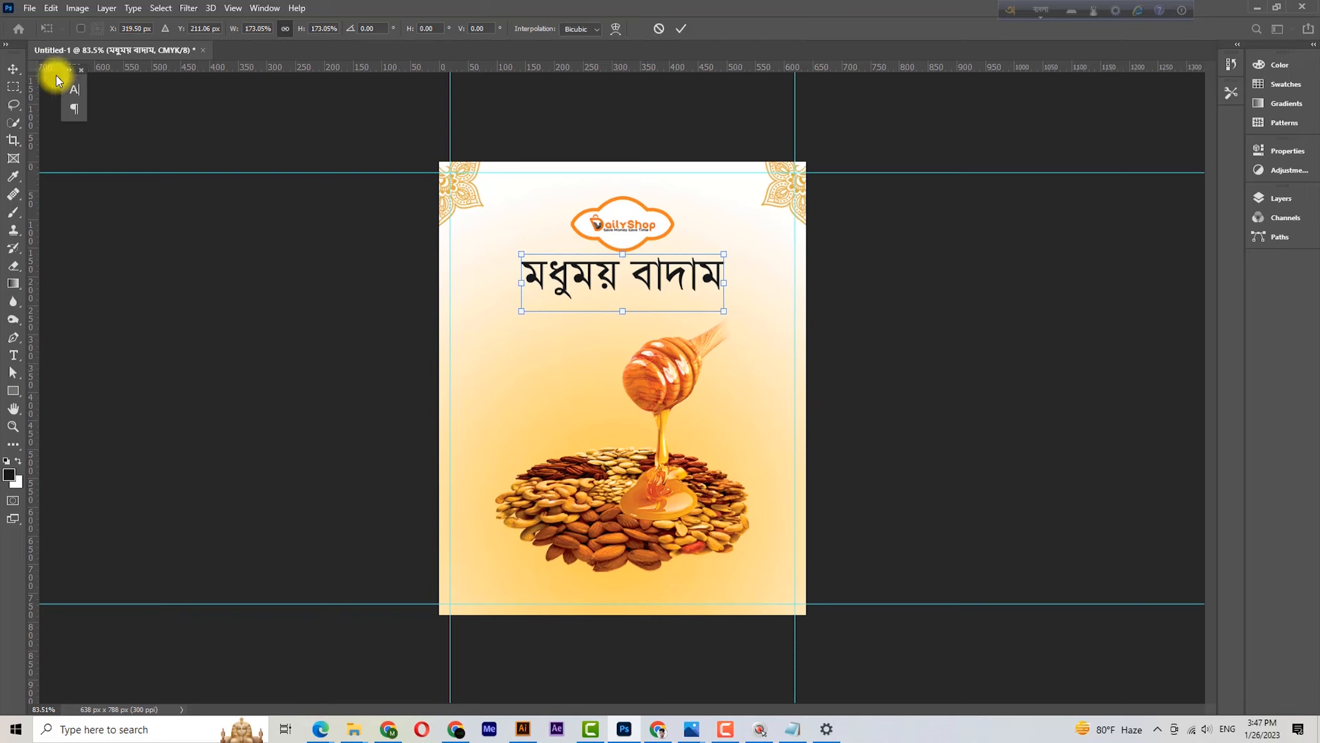
pyautogui.click(20, 77)
pyautogui.click(101, 100)
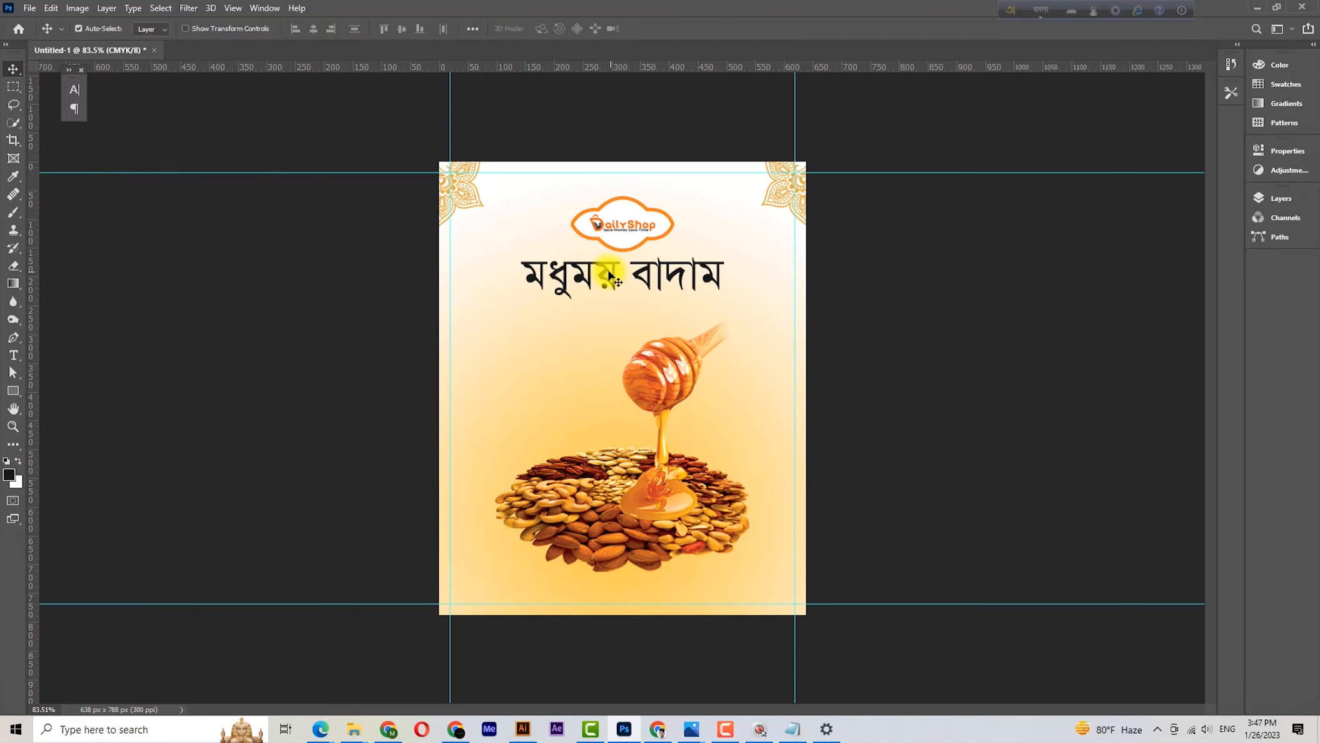
# - Add a 3 px outside stroke in white (ffffff) to the headline text
pyautogui.click(584, 287)
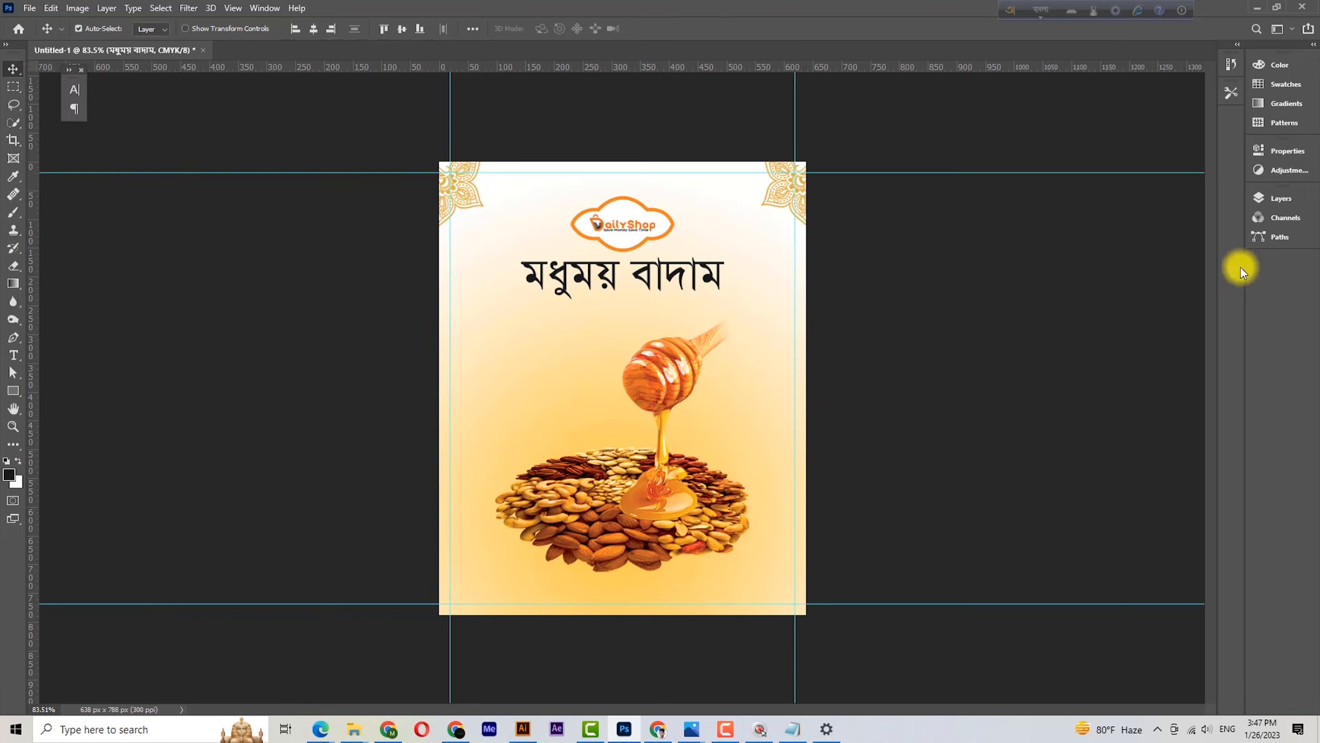
pyautogui.click(1269, 201)
pyautogui.click(1127, 611)
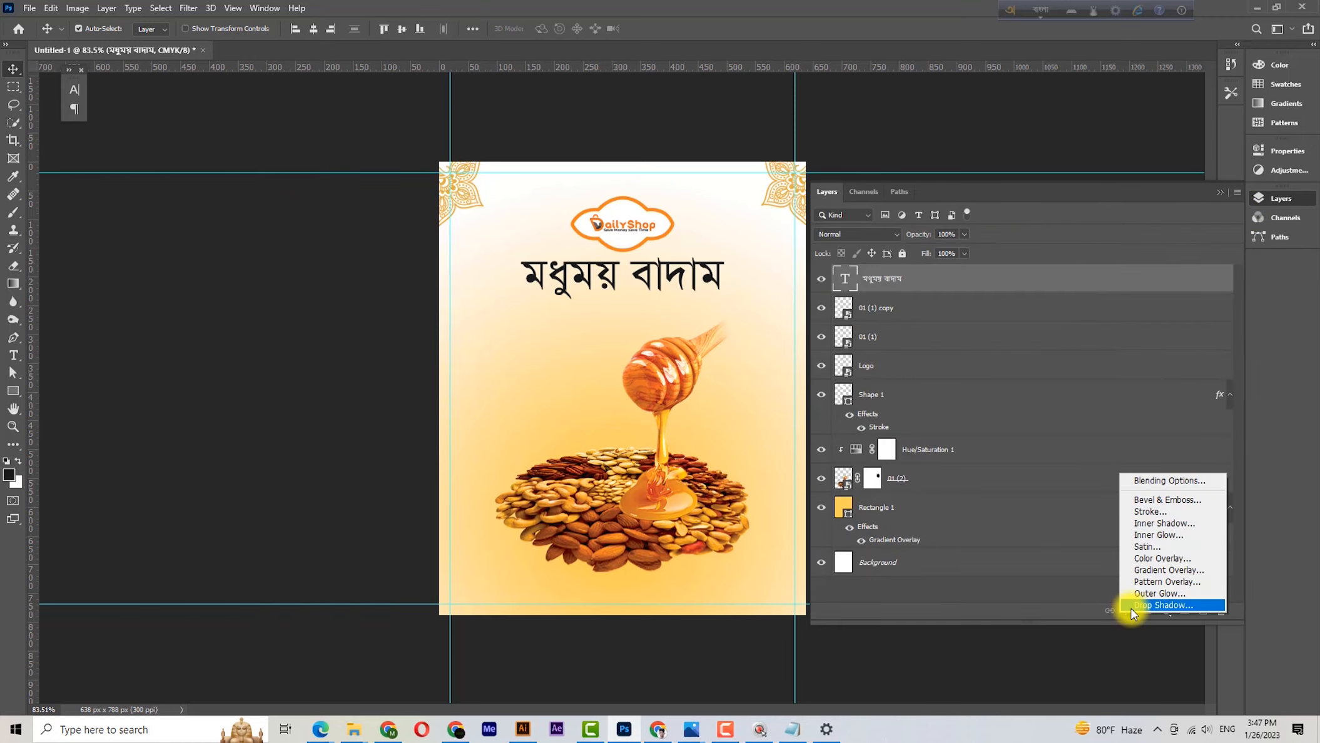
pyautogui.click(1145, 516)
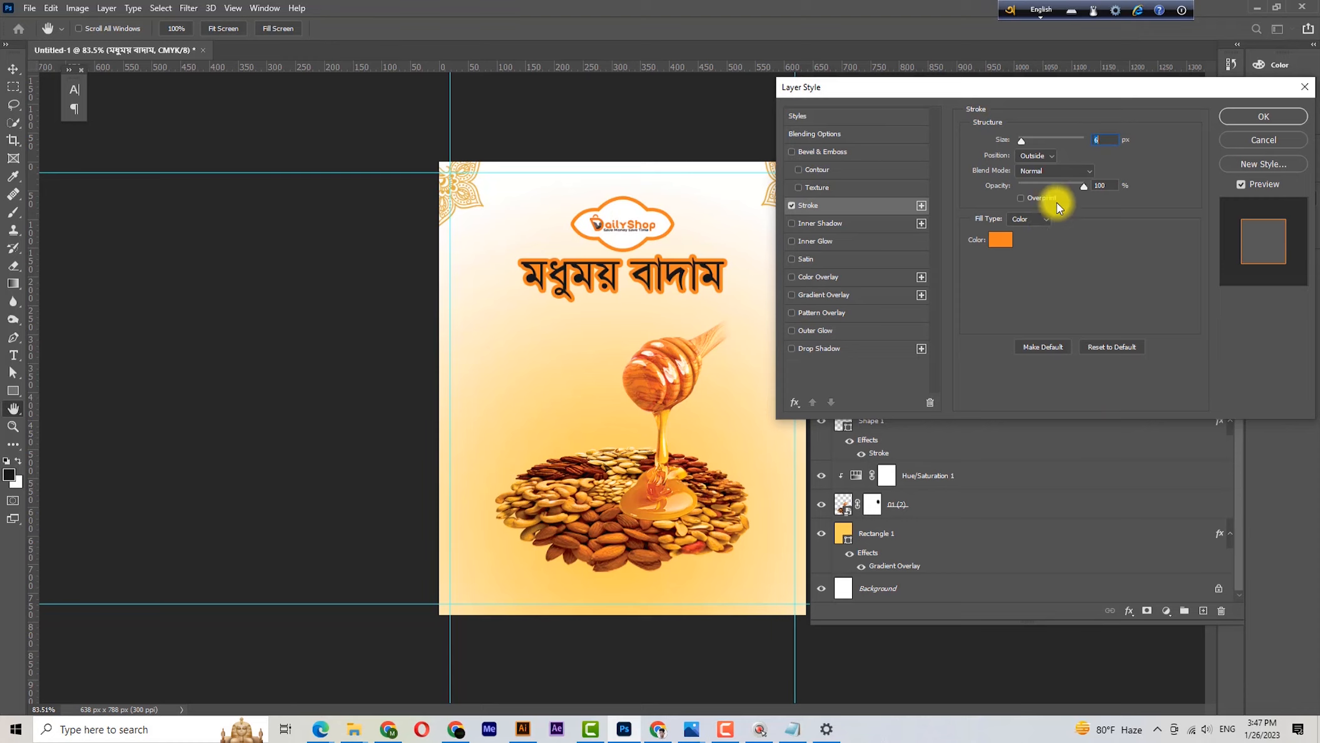
pyautogui.doubleClick(1100, 139)
pyautogui.write('3')
pyautogui.click(1001, 241)
pyautogui.moveTo(793, 170); pyautogui.dragTo(707, 46)
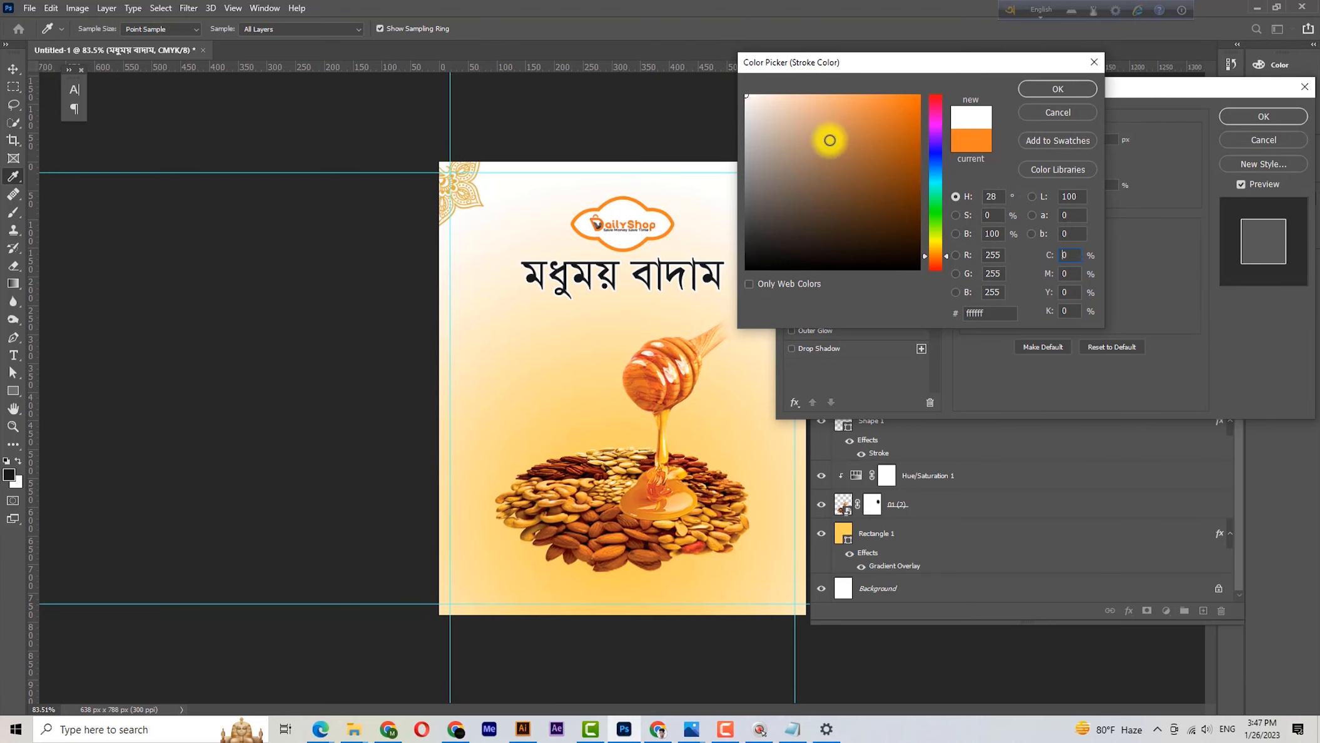
pyautogui.press('Return')
pyautogui.press('Return')
# - Sample the orange from the badge outline and fill the headline text with it
pyautogui.moveTo(227, 171); pyautogui.dragTo(664, 215)
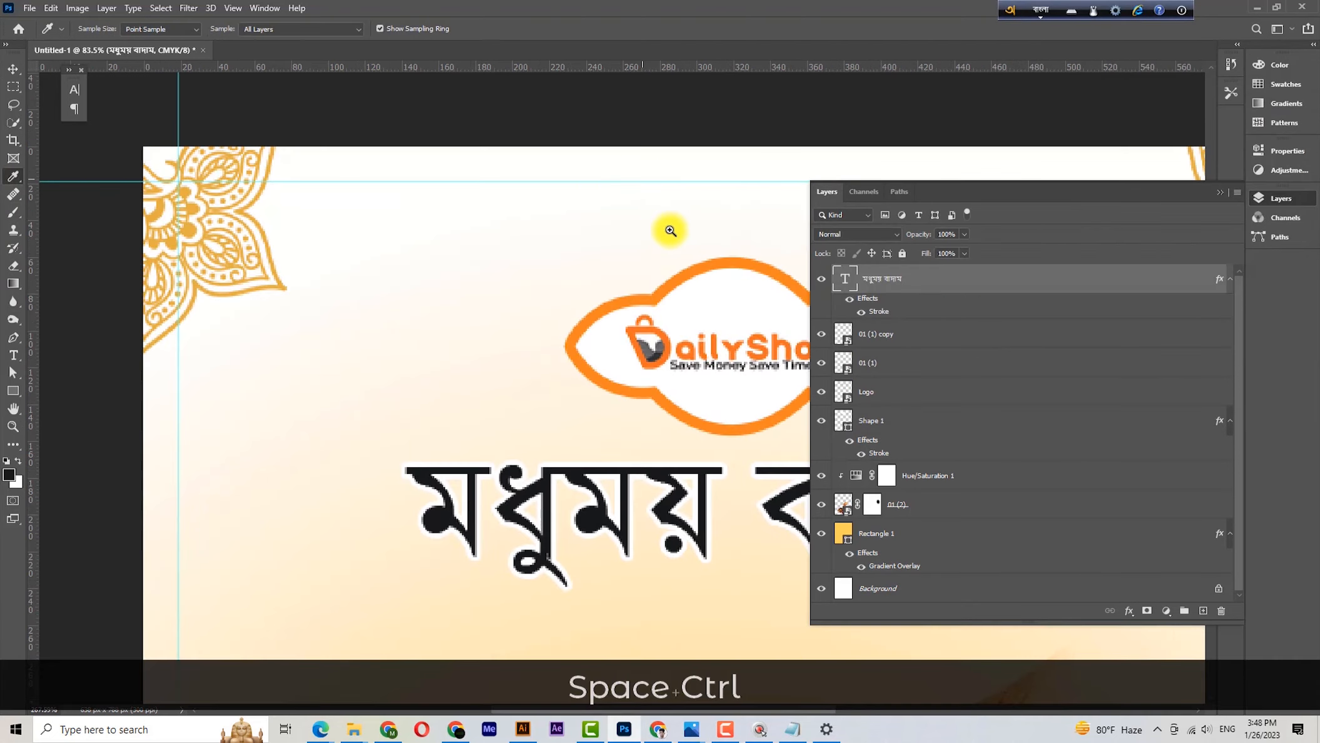
pyautogui.click(686, 267)
pyautogui.press('v')
pyautogui.hotkey('alt', 'BackSpace')
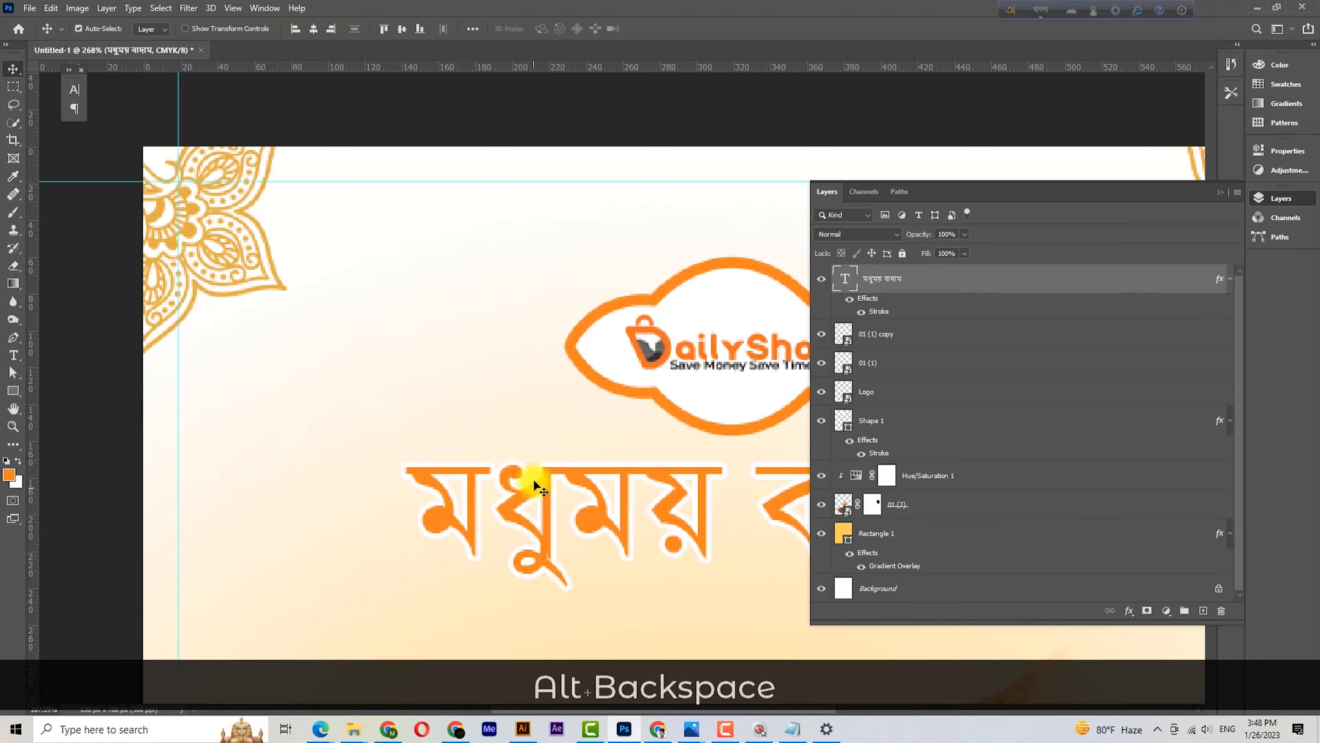
pyautogui.moveTo(540, 421); pyautogui.dragTo(470, 439)
pyautogui.click(311, 369)
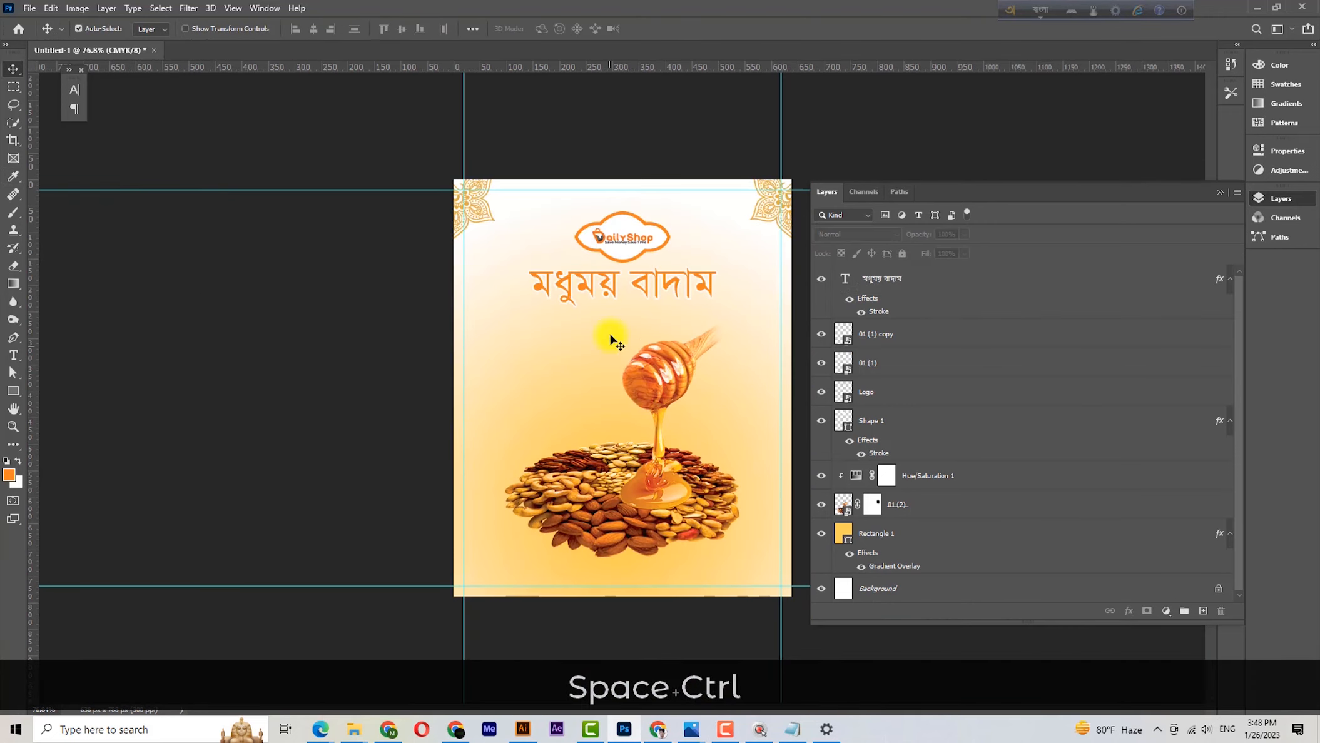
pyautogui.click(879, 317)
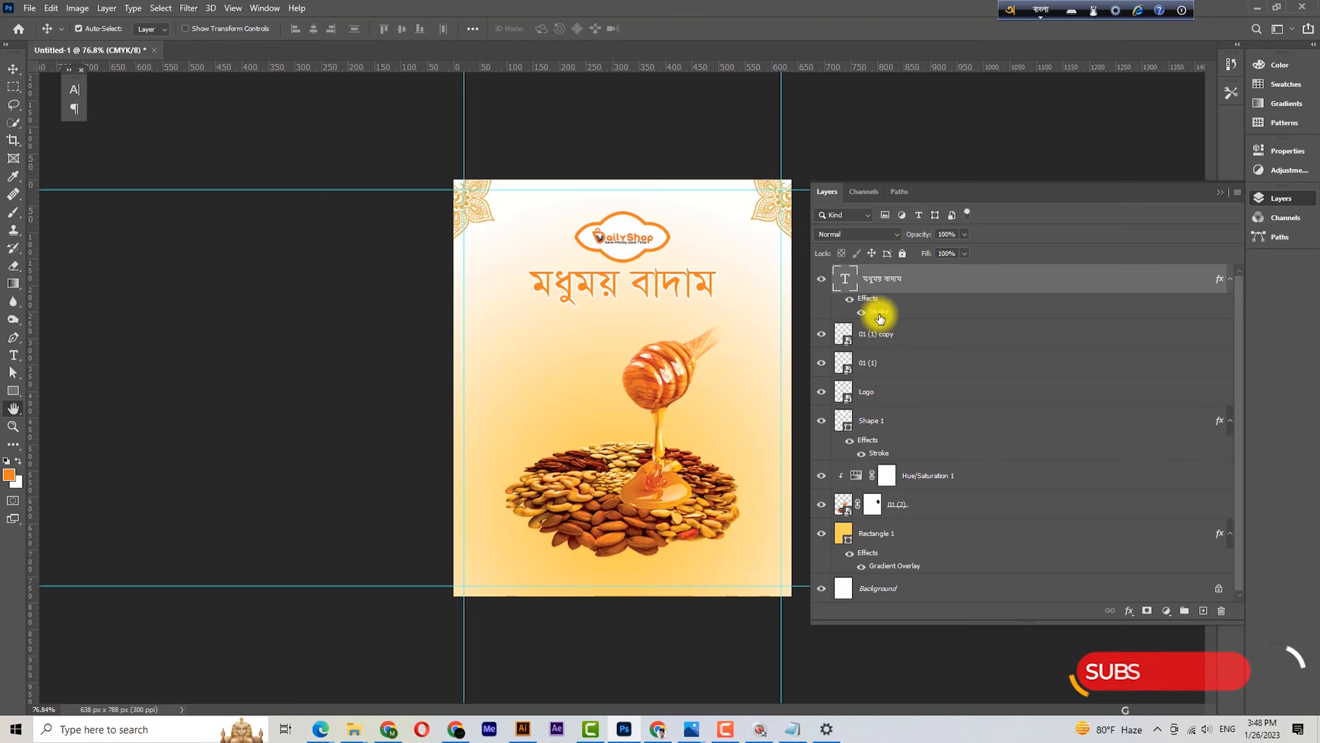
pyautogui.doubleClick(879, 316)
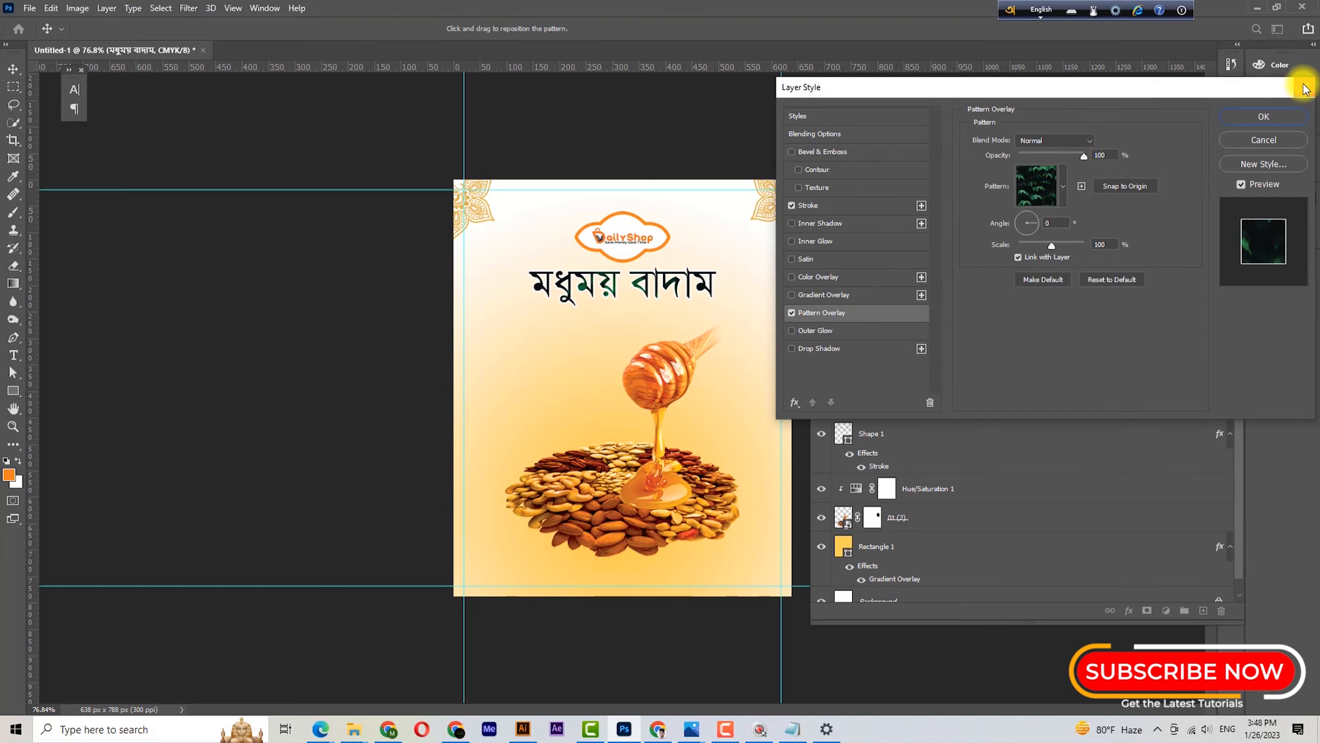
pyautogui.click(1304, 90)
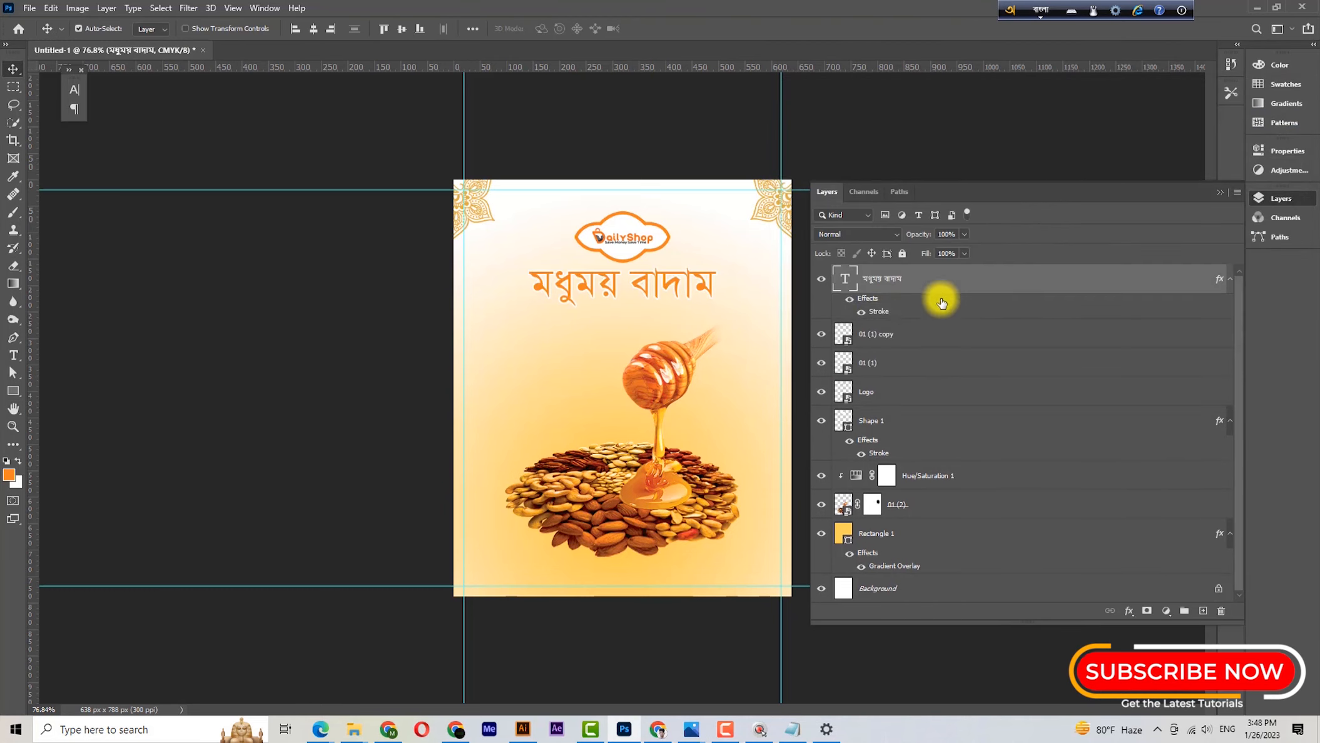
# - Set the size of the headline's white stroke to 5 px
pyautogui.doubleClick(875, 314)
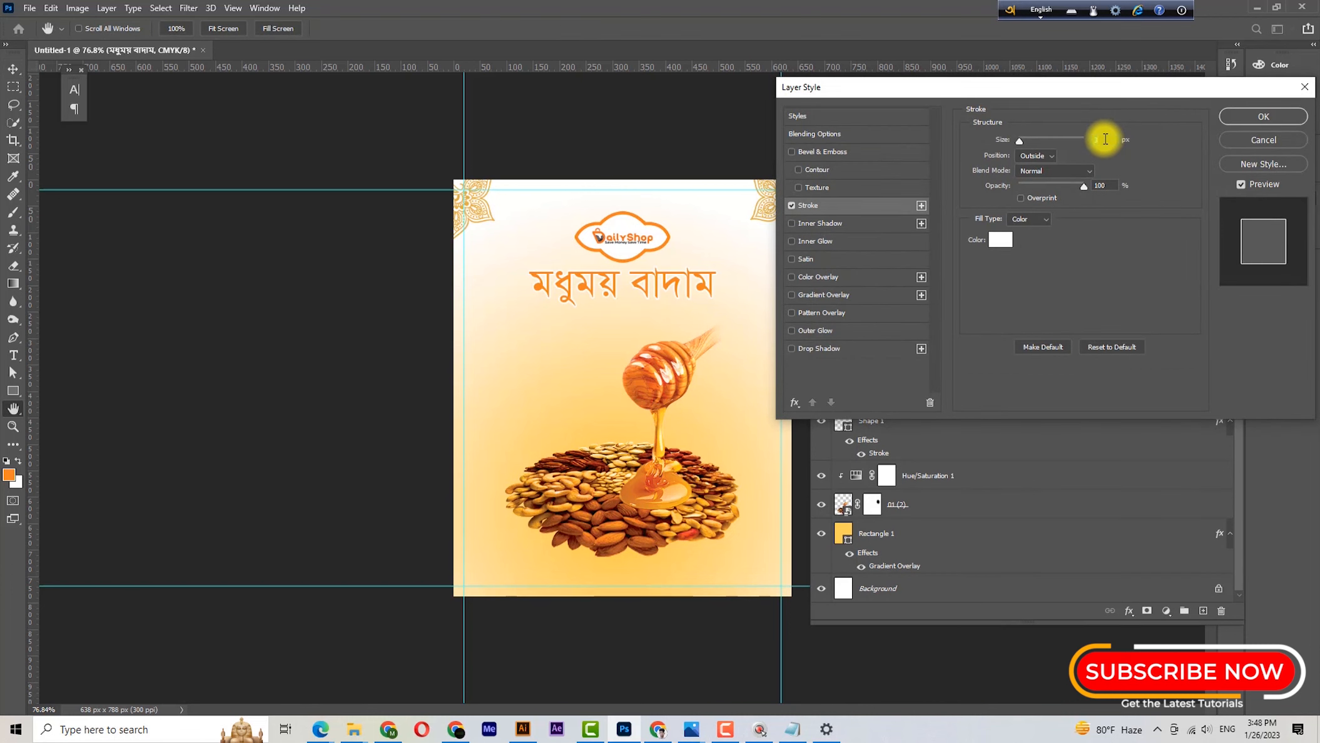
pyautogui.press('BackSpace')
pyautogui.write('5')
pyautogui.press('Return')
# - Add a Chisel Hard Inner Bevel to the headline with 60% depth and 83 px size
pyautogui.keyDown('ctrl'); pyautogui.click(675, 299); pyautogui.keyUp('ctrl')
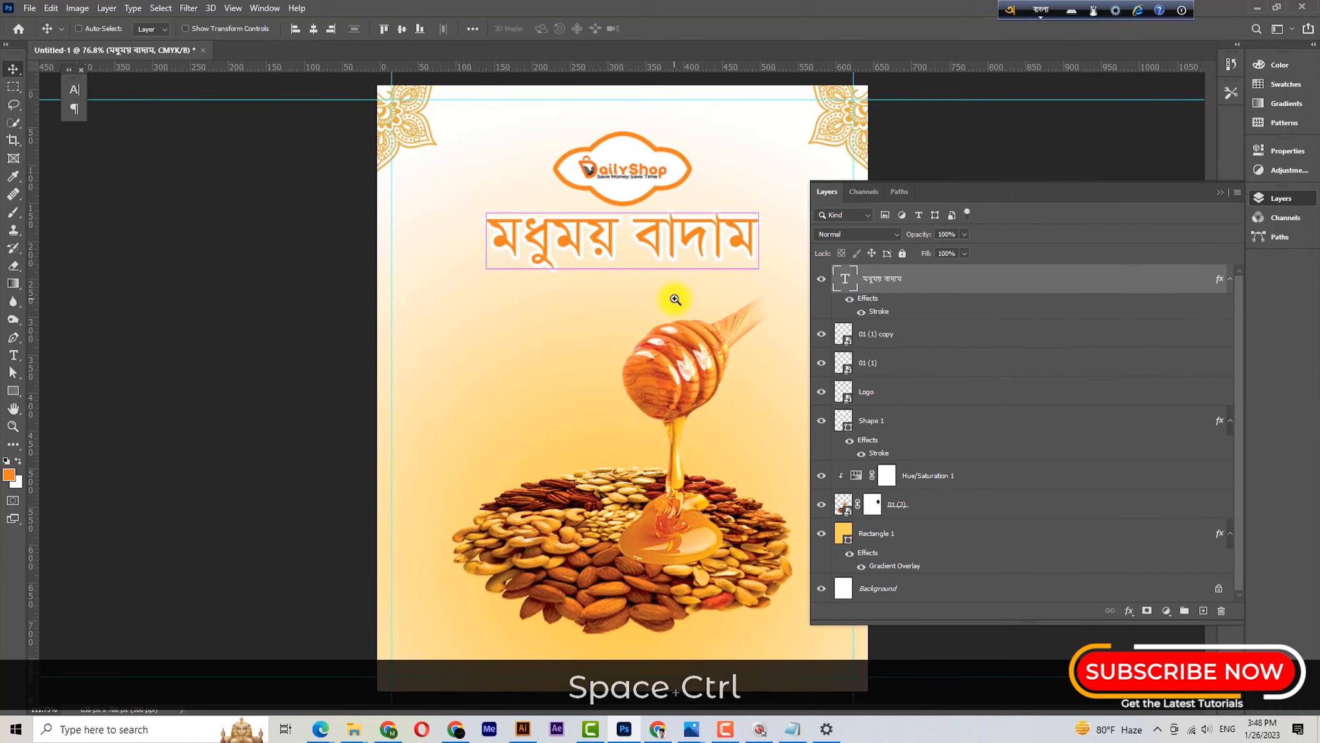
pyautogui.click(1129, 611)
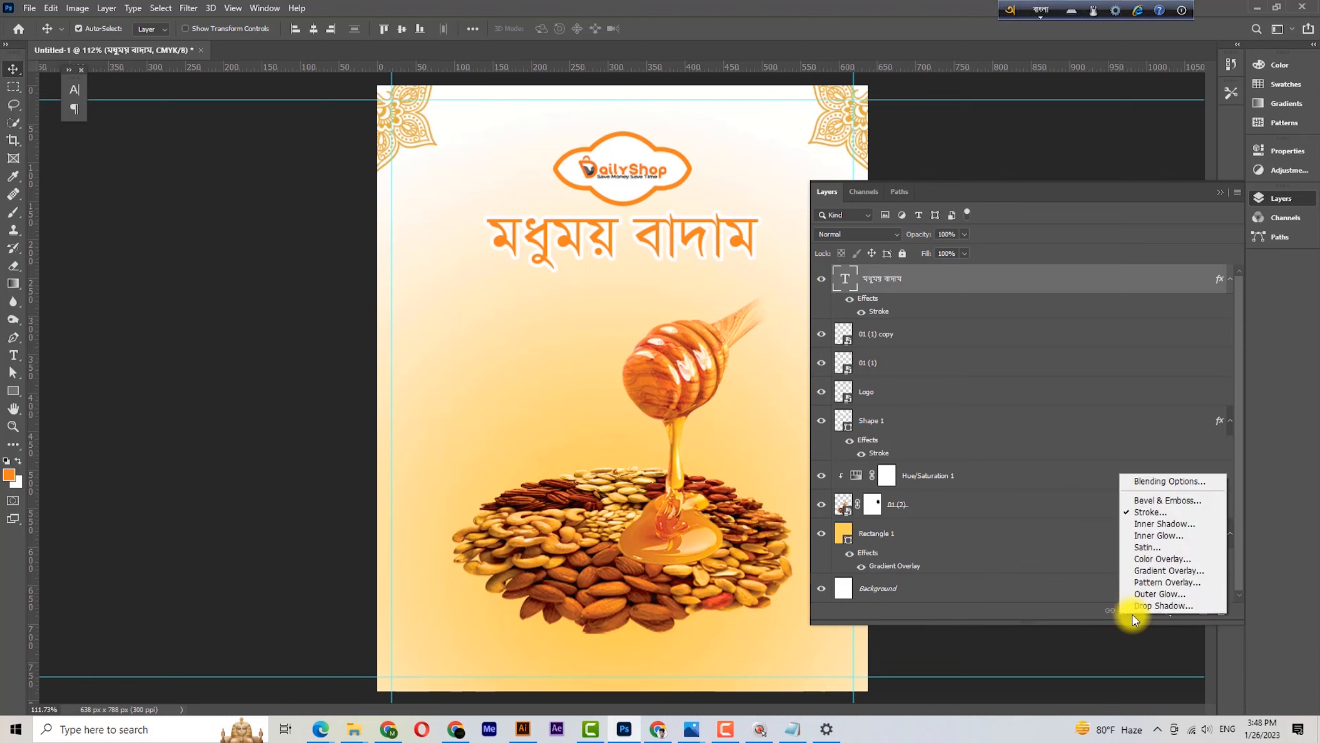
pyautogui.click(1122, 502)
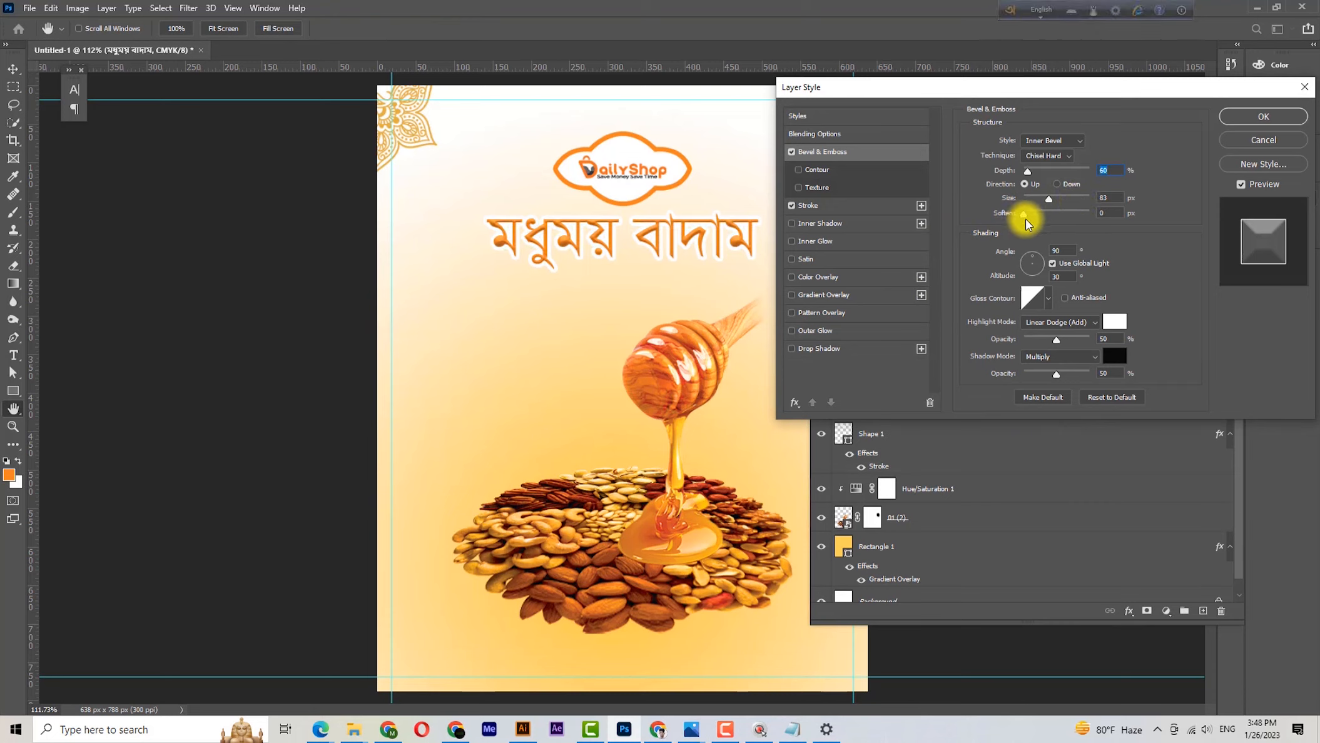
pyautogui.click(1266, 117)
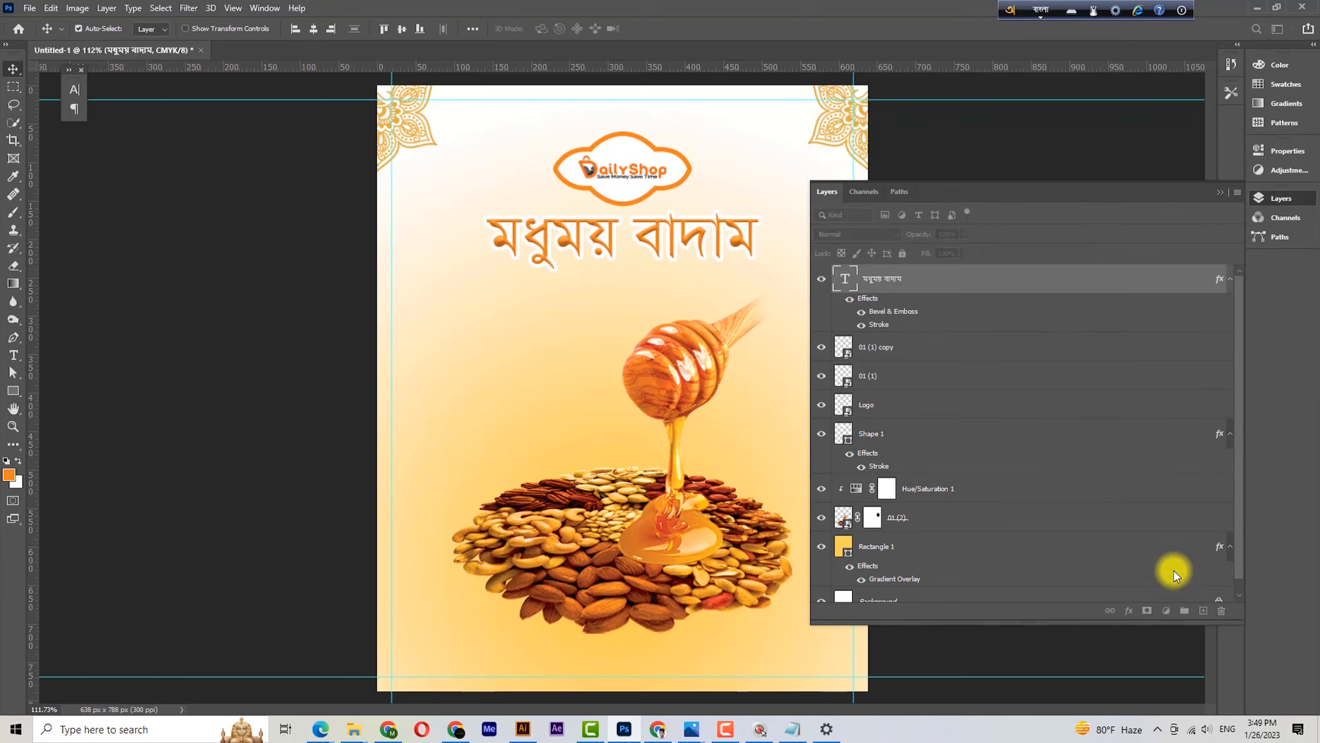
# - Add a soft Multiply drop shadow to the headline with 17% opacity, a 58° angle and global light turned off
pyautogui.click(1126, 611)
pyautogui.click(1137, 606)
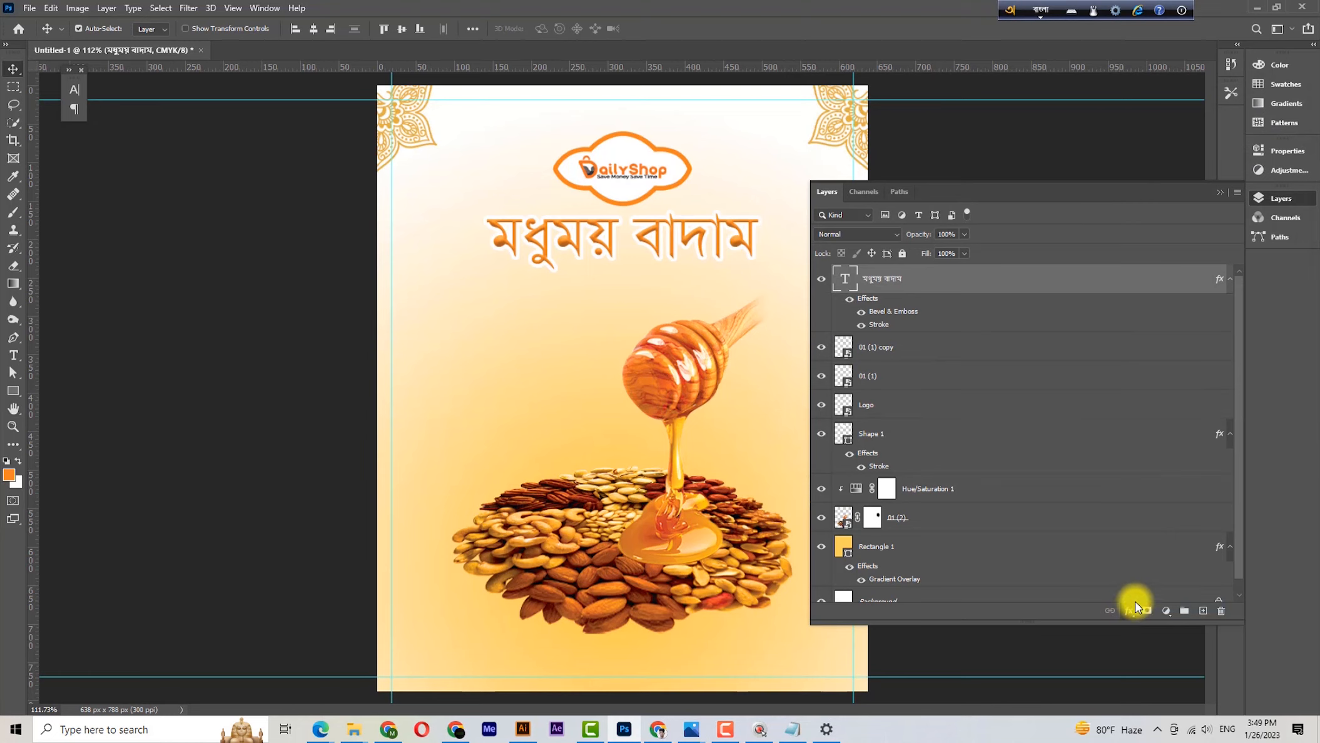
pyautogui.moveTo(1031, 240); pyautogui.dragTo(1026, 239)
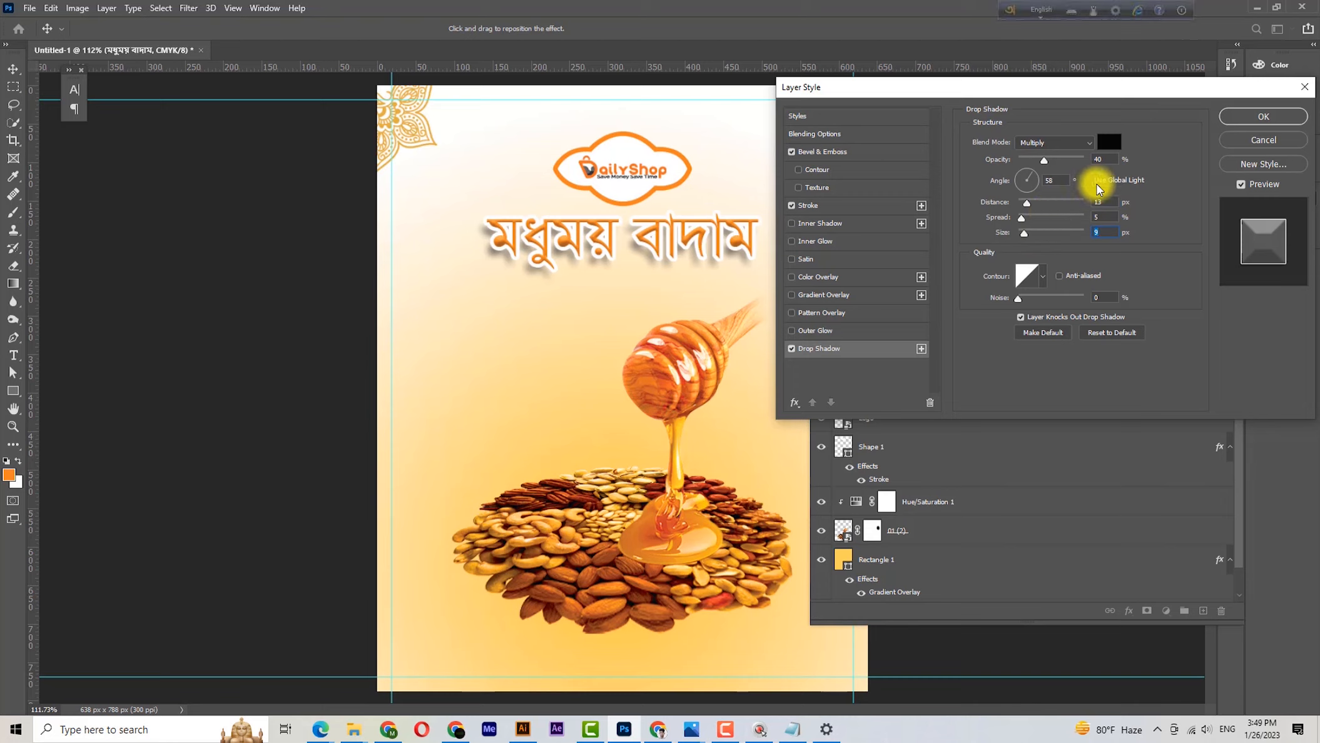
pyautogui.moveTo(1043, 160); pyautogui.dragTo(1020, 207)
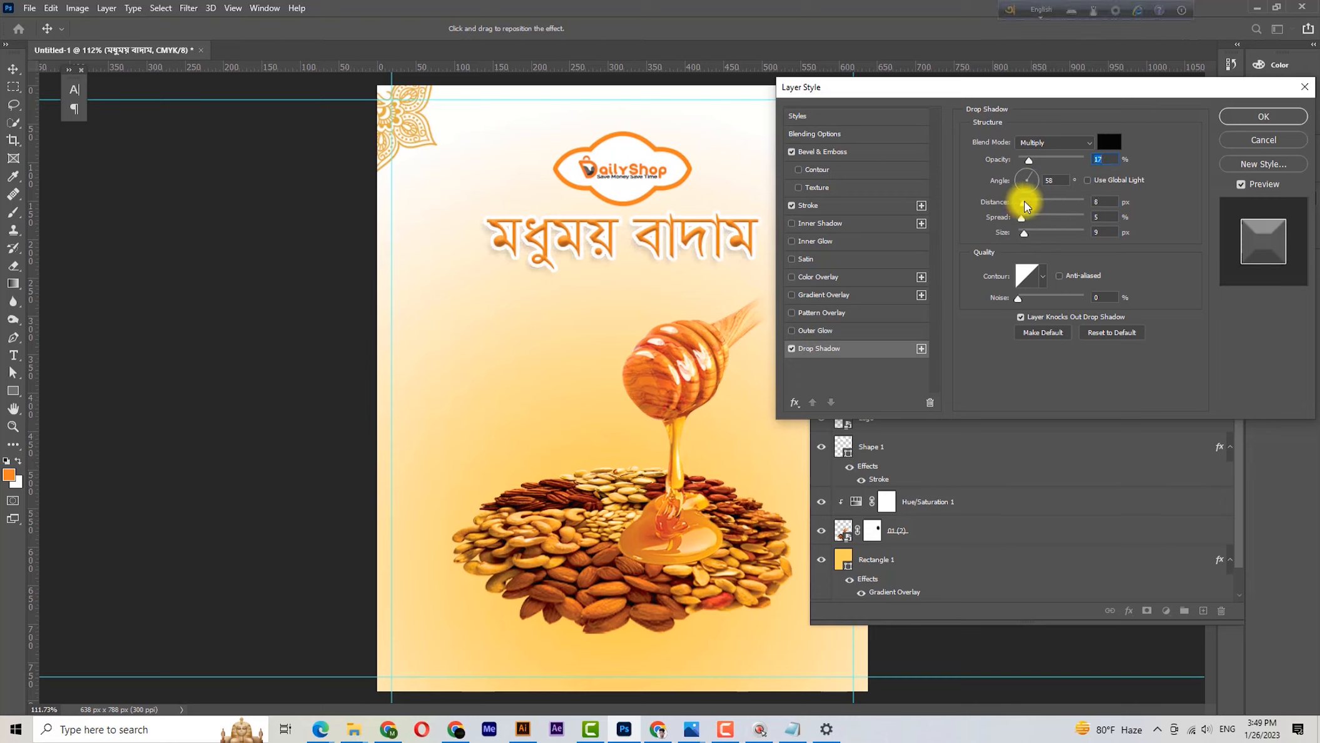
pyautogui.click(1098, 203)
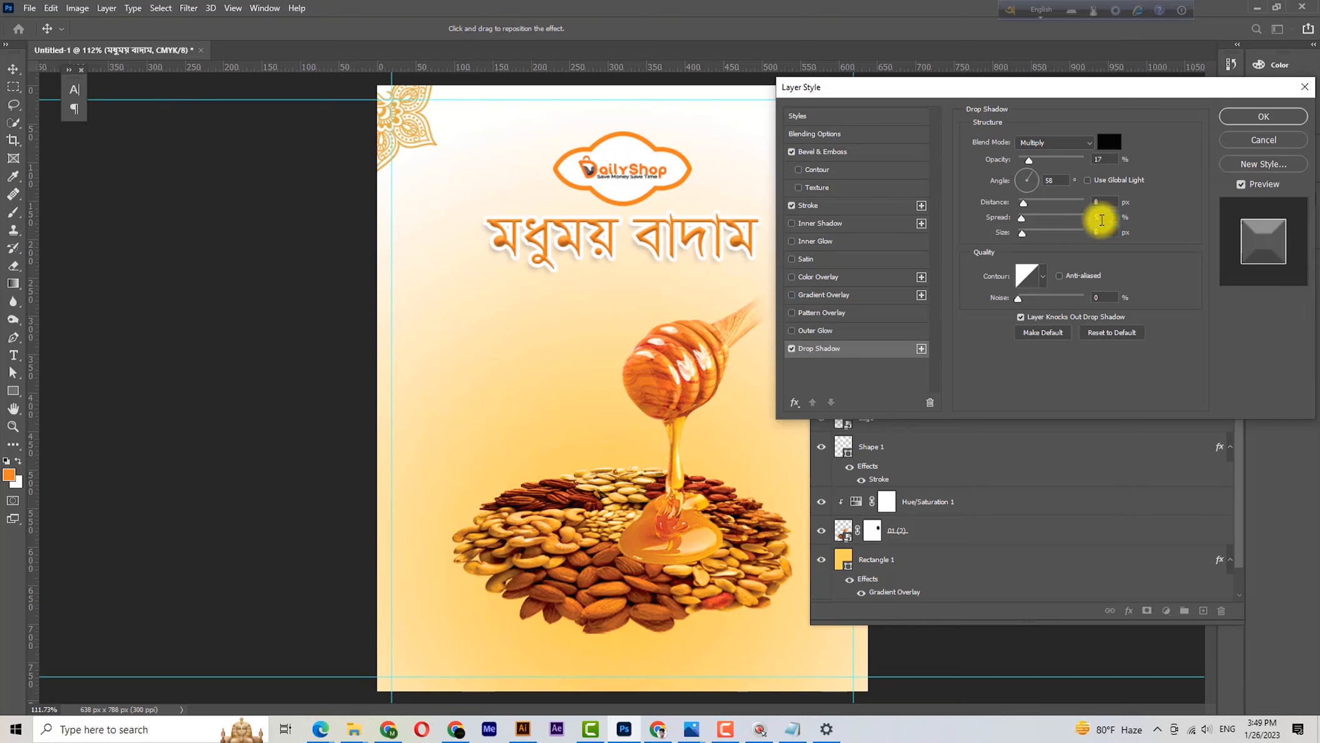
pyautogui.click(1263, 117)
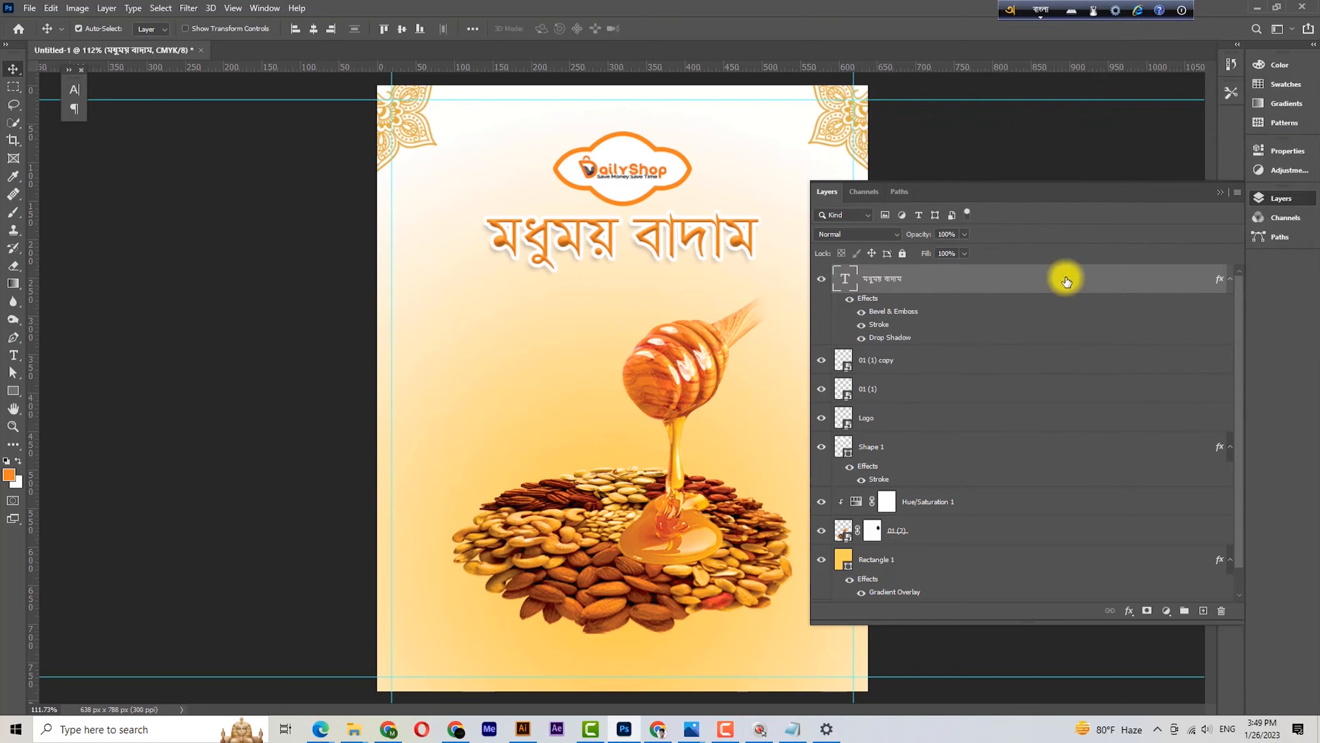
# - Set the size of the headline's stroke to 4 px
pyautogui.doubleClick(879, 325)
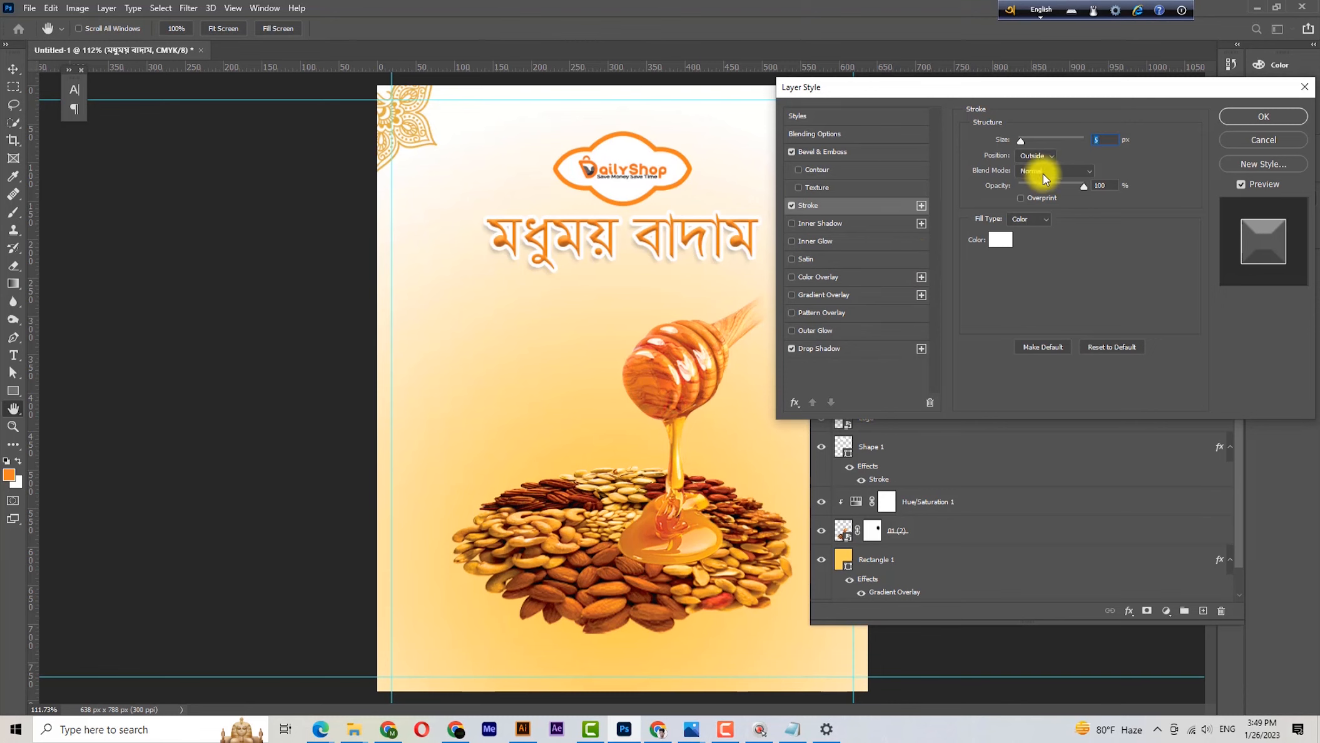
pyautogui.press('BackSpace')
pyautogui.write('4')
pyautogui.press('Return')
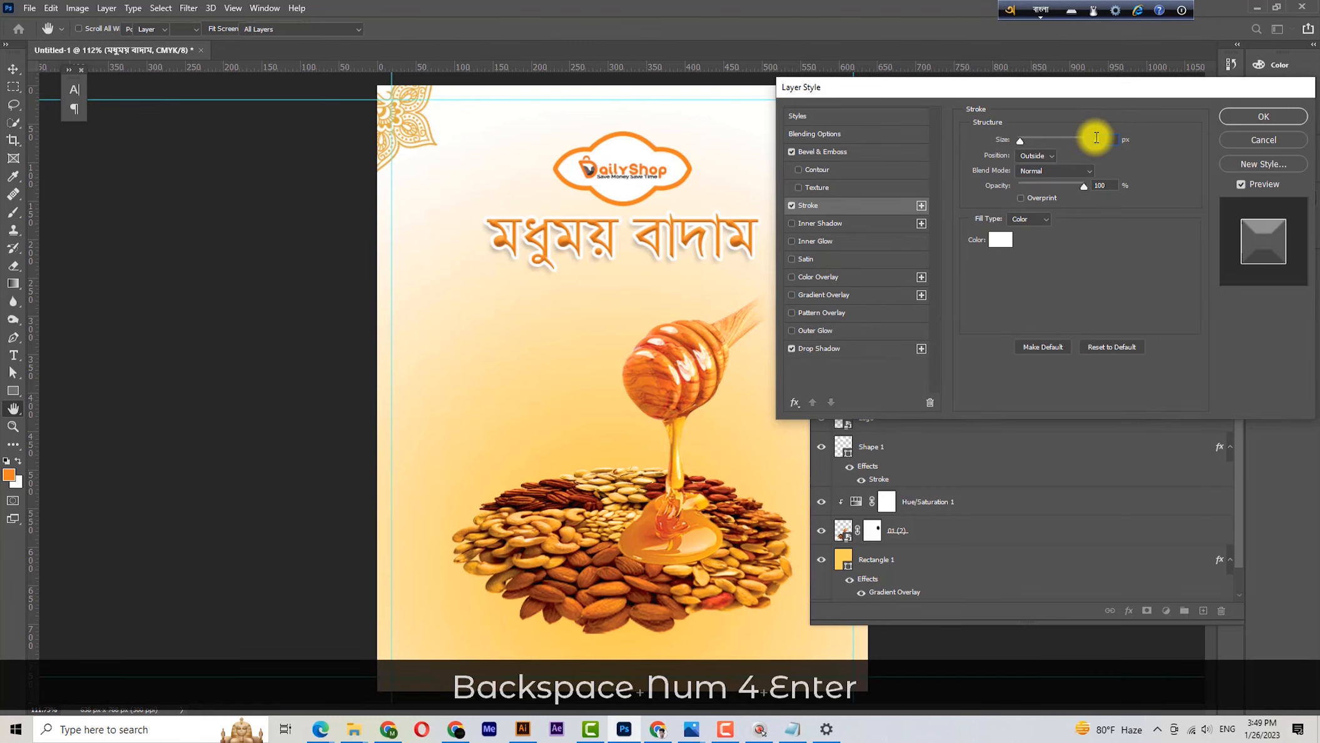
# - Apply Faux Bold to the headline text
pyautogui.click(75, 111)
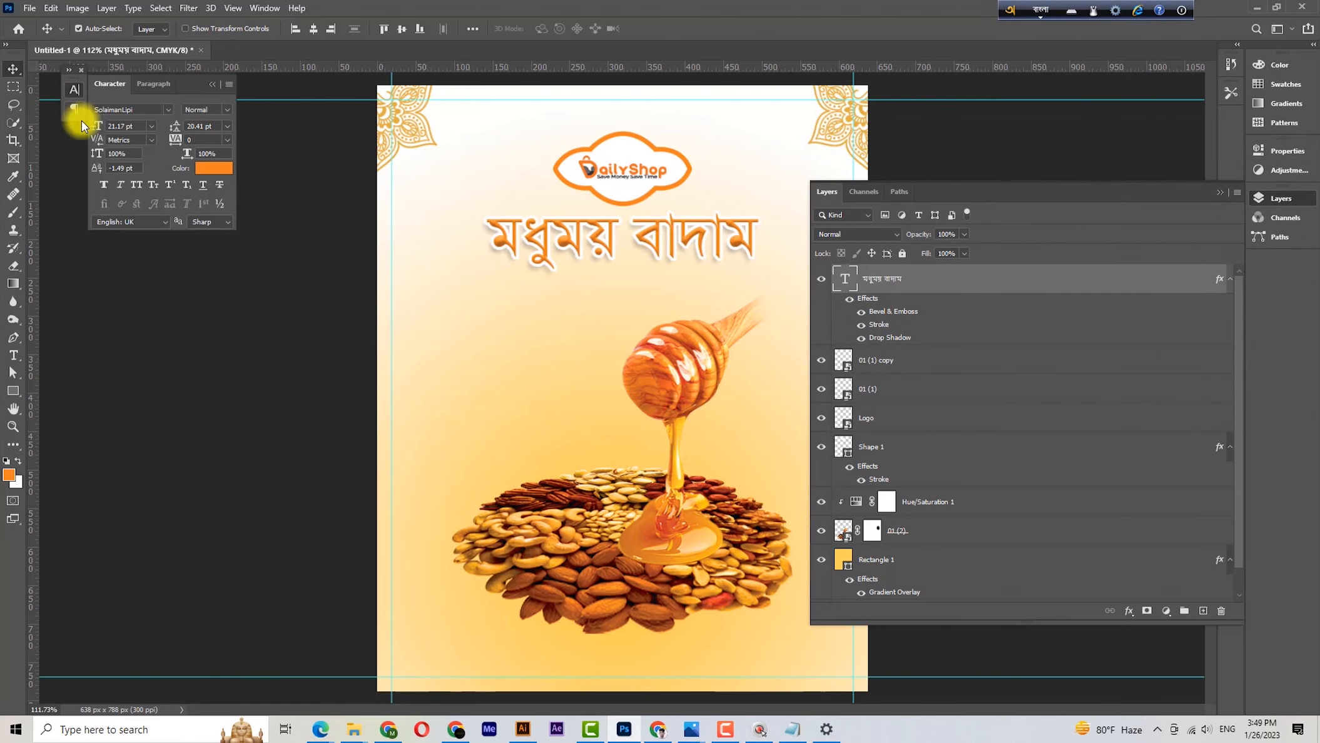
pyautogui.click(105, 186)
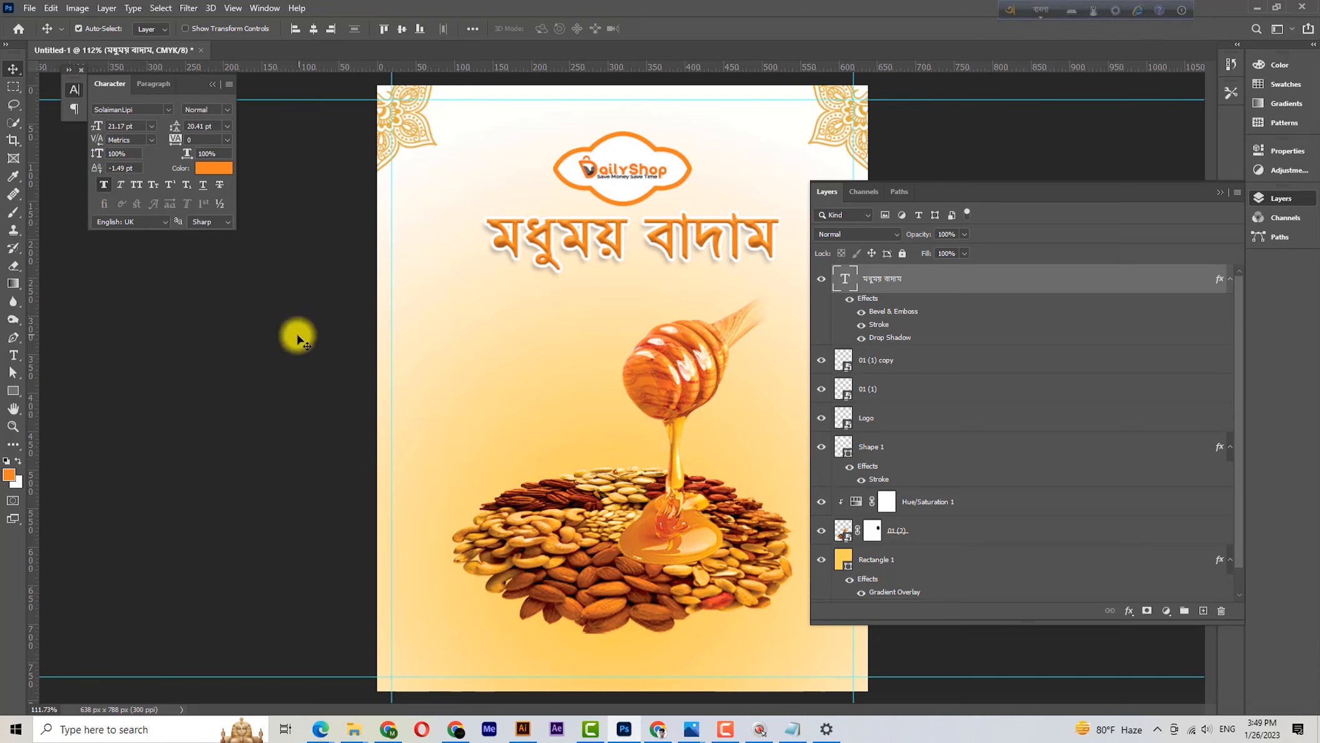
pyautogui.click(1175, 205)
pyautogui.click(1221, 192)
pyautogui.click(213, 85)
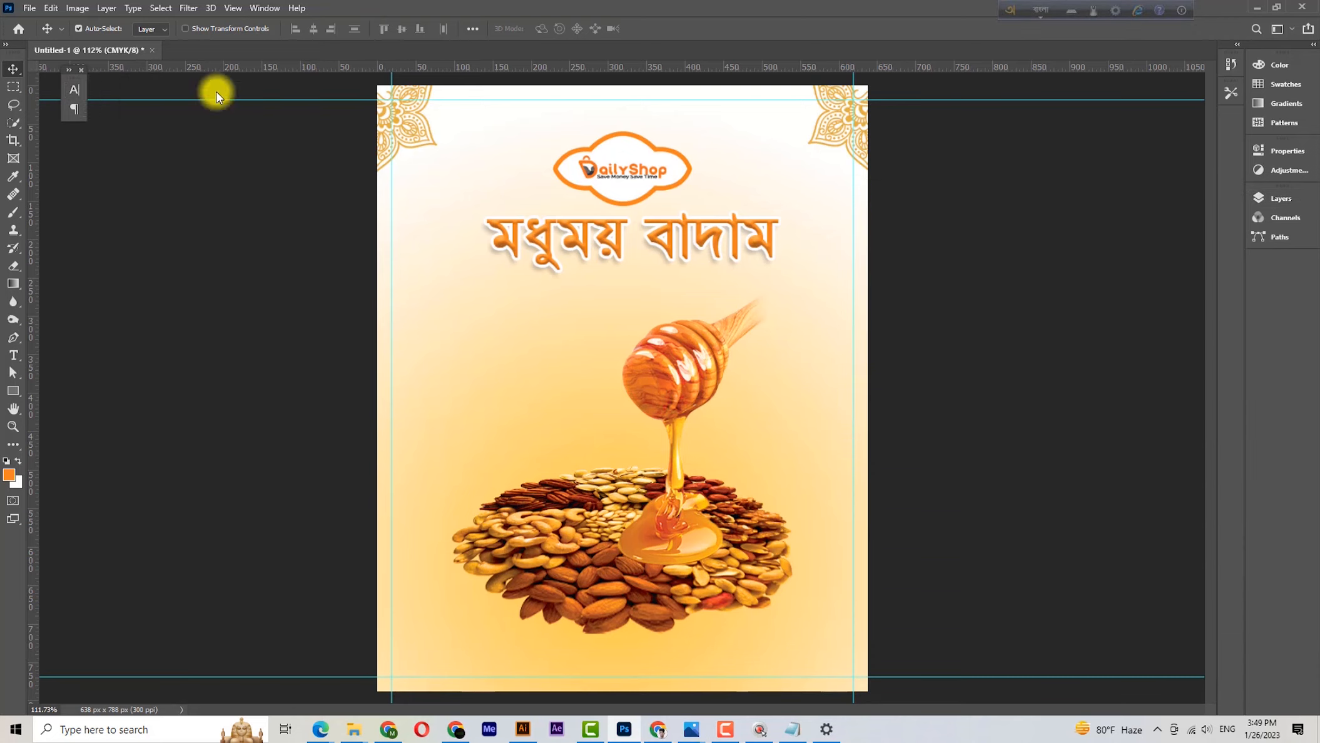
# - Scale the headline down to about 83%, about 316 px wide, and centre it horizontally on the label
pyautogui.hotkey('ctrl', 't')
pyautogui.click(670, 250)
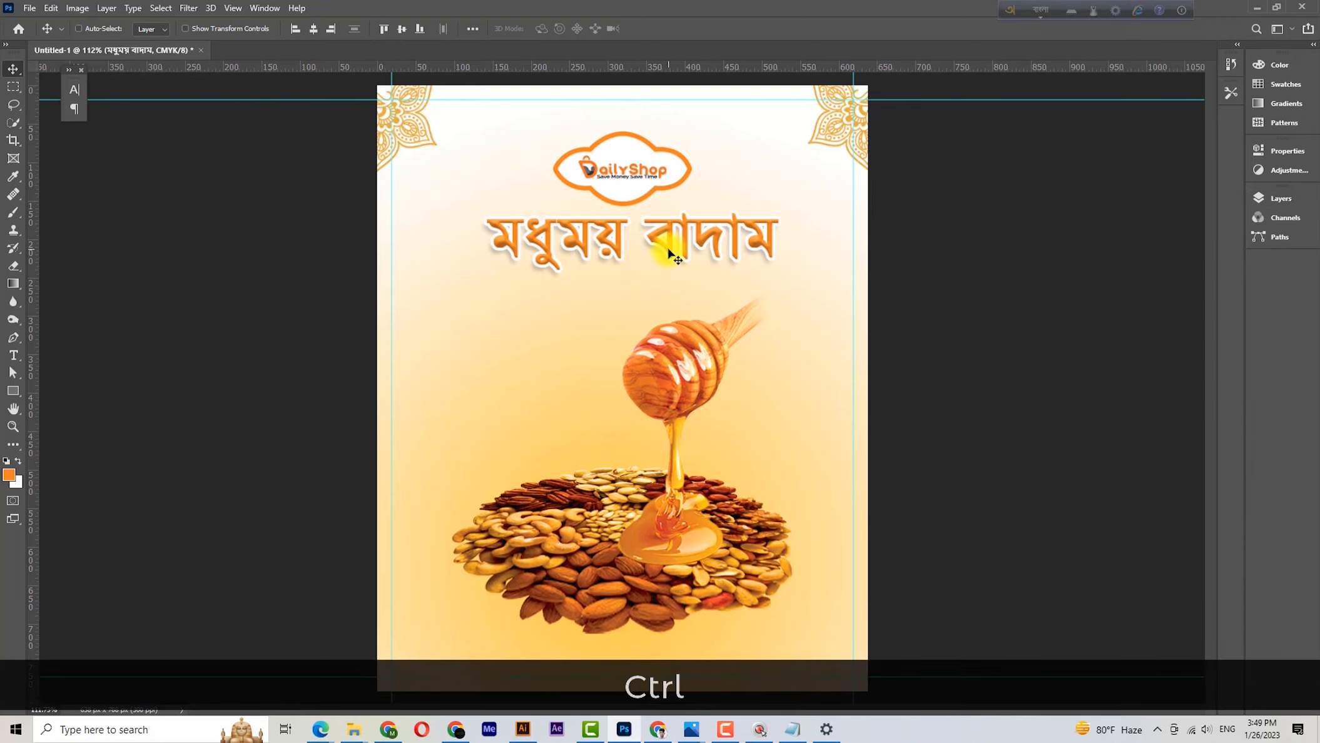
pyautogui.hotkey('ctrl', 't')
pyautogui.moveTo(632, 279); pyautogui.dragTo(628, 268)
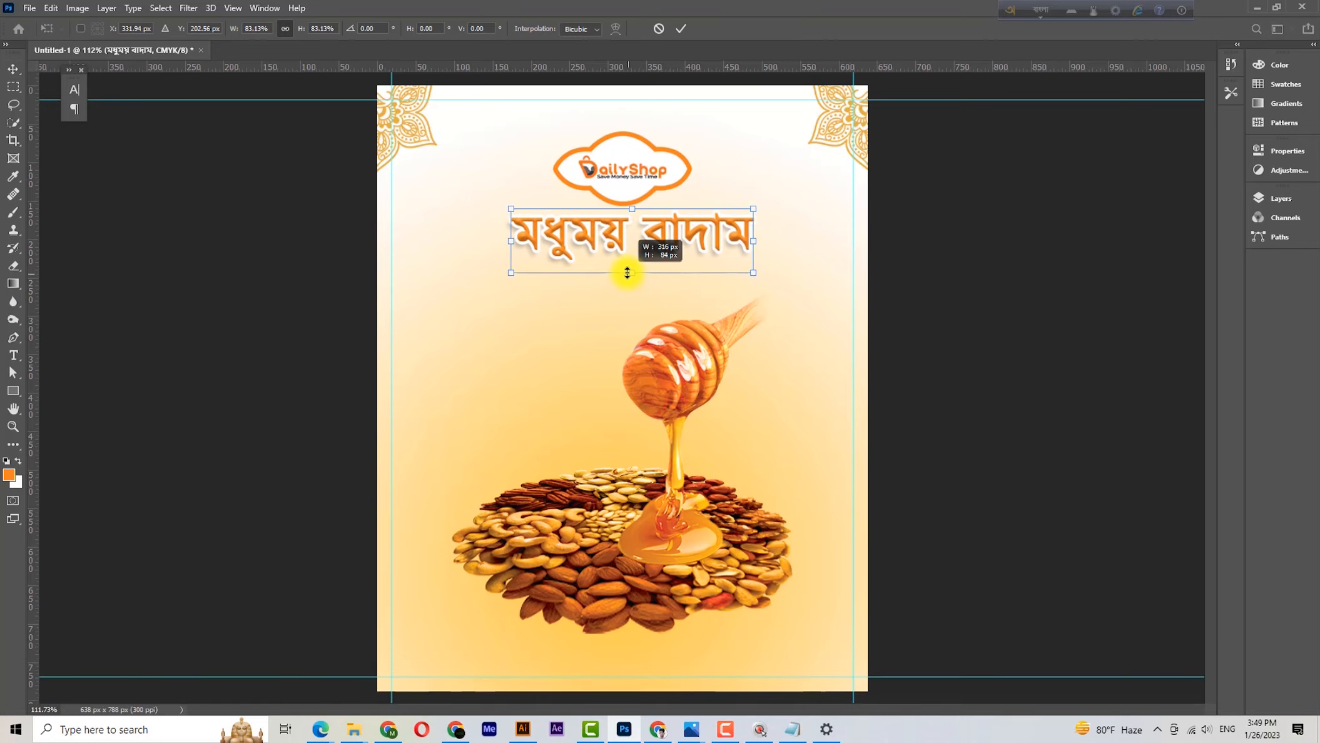
pyautogui.click(13, 69)
pyautogui.click(315, 28)
# - Scale the honey and nuts image down slightly, keeping it centred in the lower part of the label
pyautogui.hotkey('ctrl', 'space')
pyautogui.moveTo(649, 332); pyautogui.dragTo(622, 361)
pyautogui.click(669, 388)
pyautogui.hotkey('ctrl', 't')
pyautogui.click(13, 68)
pyautogui.click(275, 283)
pyautogui.hotkey('ctrl', 'space')
pyautogui.moveTo(782, 267); pyautogui.dragTo(760, 250)
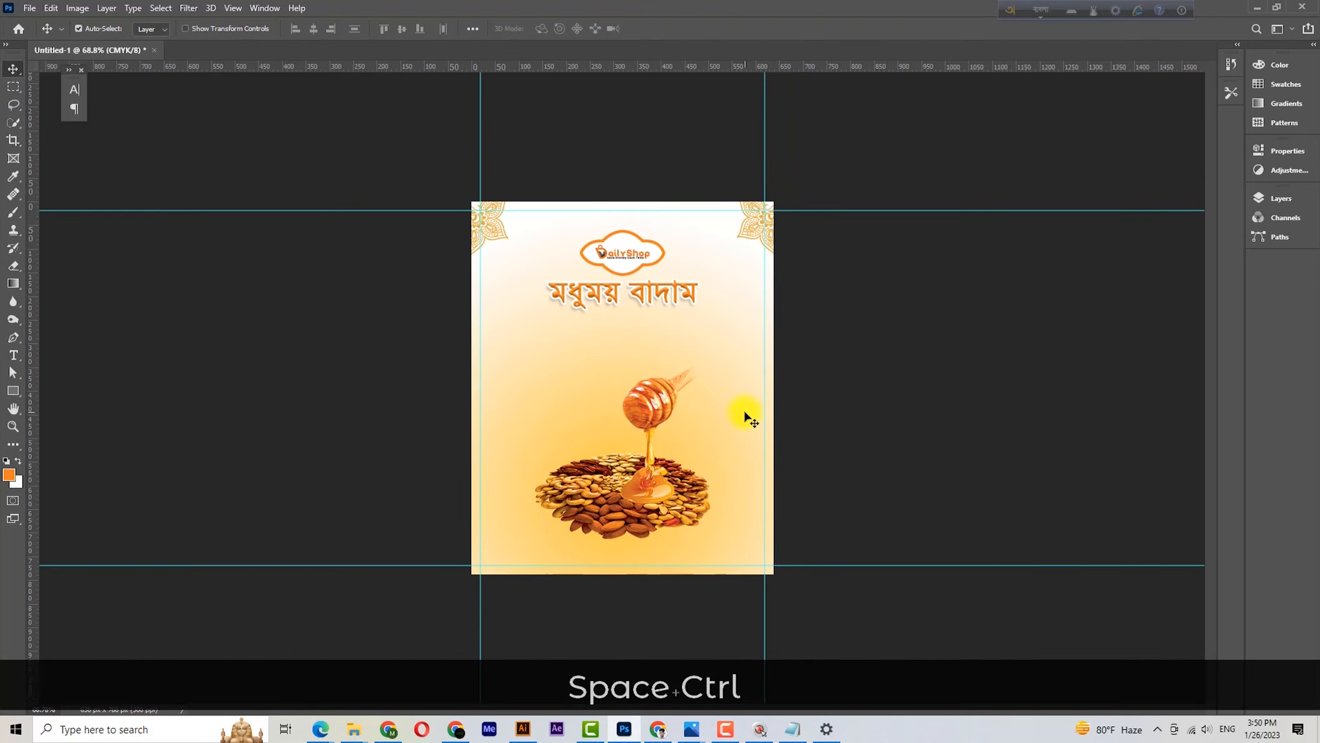
pyautogui.click(997, 394)
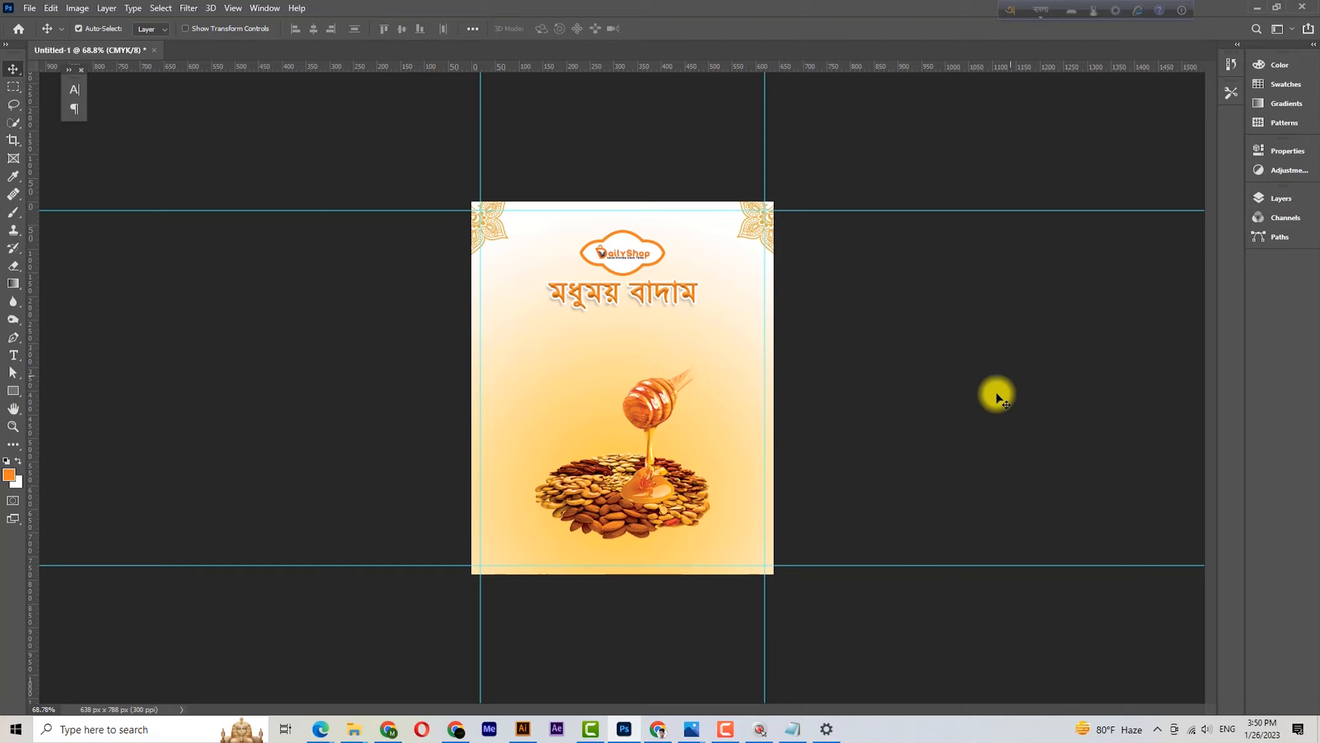
# - Copy the subtitle "শারীরিক ও মানষিকভাবে ফিট থাকতে প্রয়োজন এই ভিটামিনের খনি" from Use Text.txt in Notepad and paste it below the headline in Photoshop
pyautogui.click(792, 729)
pyautogui.moveTo(279, 85); pyautogui.dragTo(345, 82)
pyautogui.hotkey('ctrl', 'c')
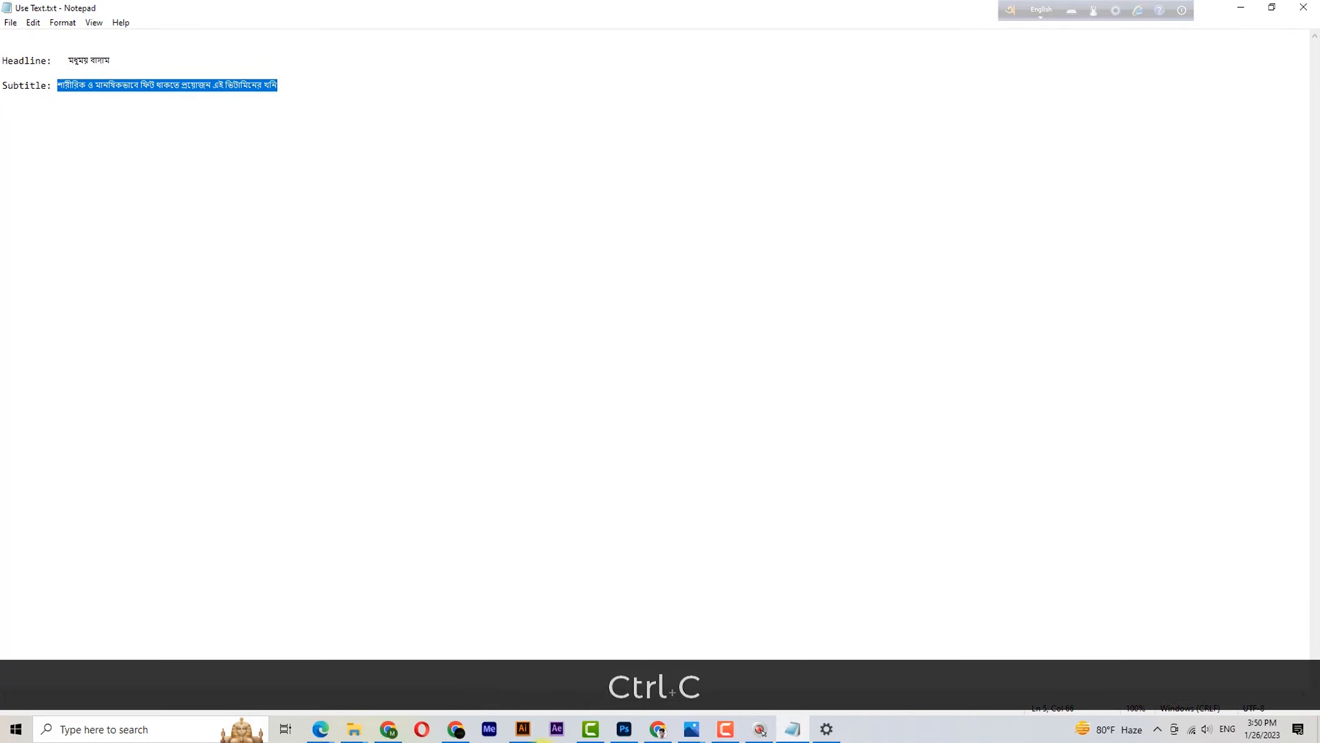
pyautogui.click(624, 729)
pyautogui.click(13, 355)
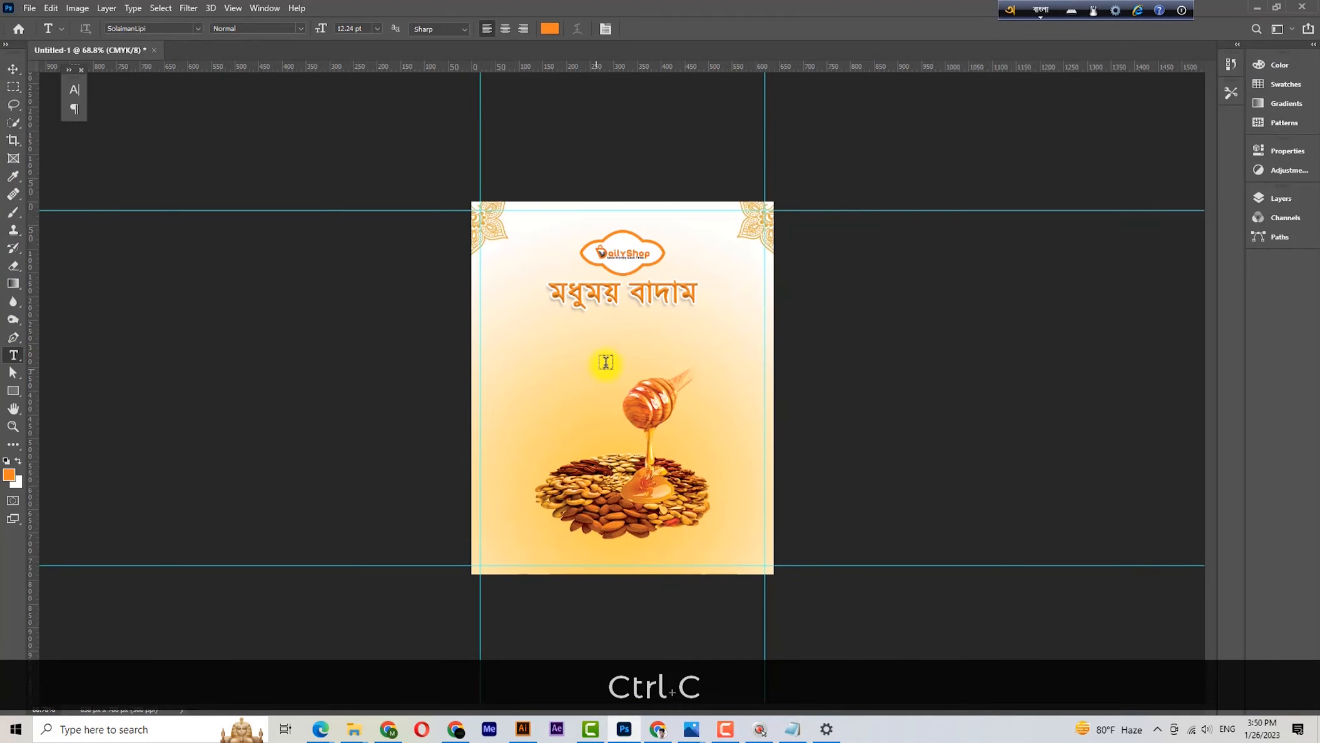
pyautogui.hotkey('ctrl', 'v')
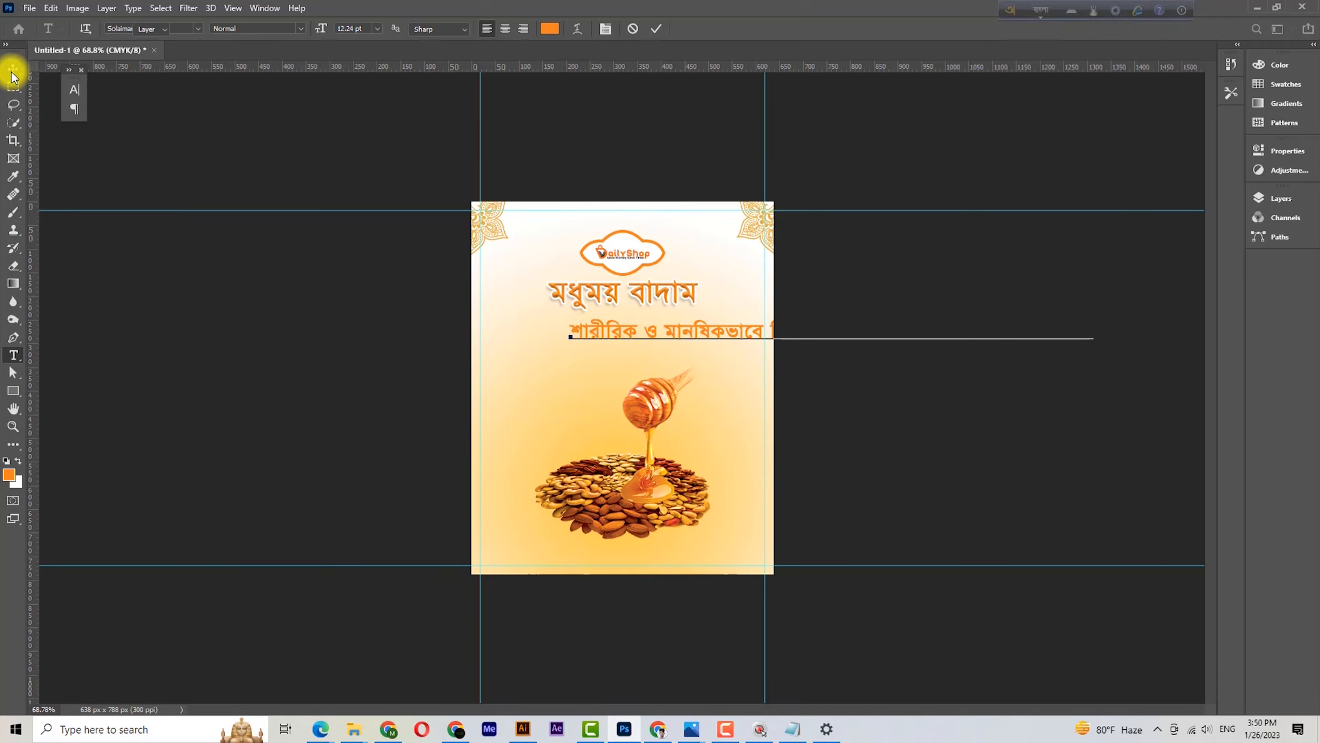
# - Scale the subtitle text down to about 37% so it ends at the label's right guide
pyautogui.click(13, 67)
pyautogui.hotkey('ctrl', 't')
pyautogui.moveTo(1091, 333); pyautogui.dragTo(768, 335)
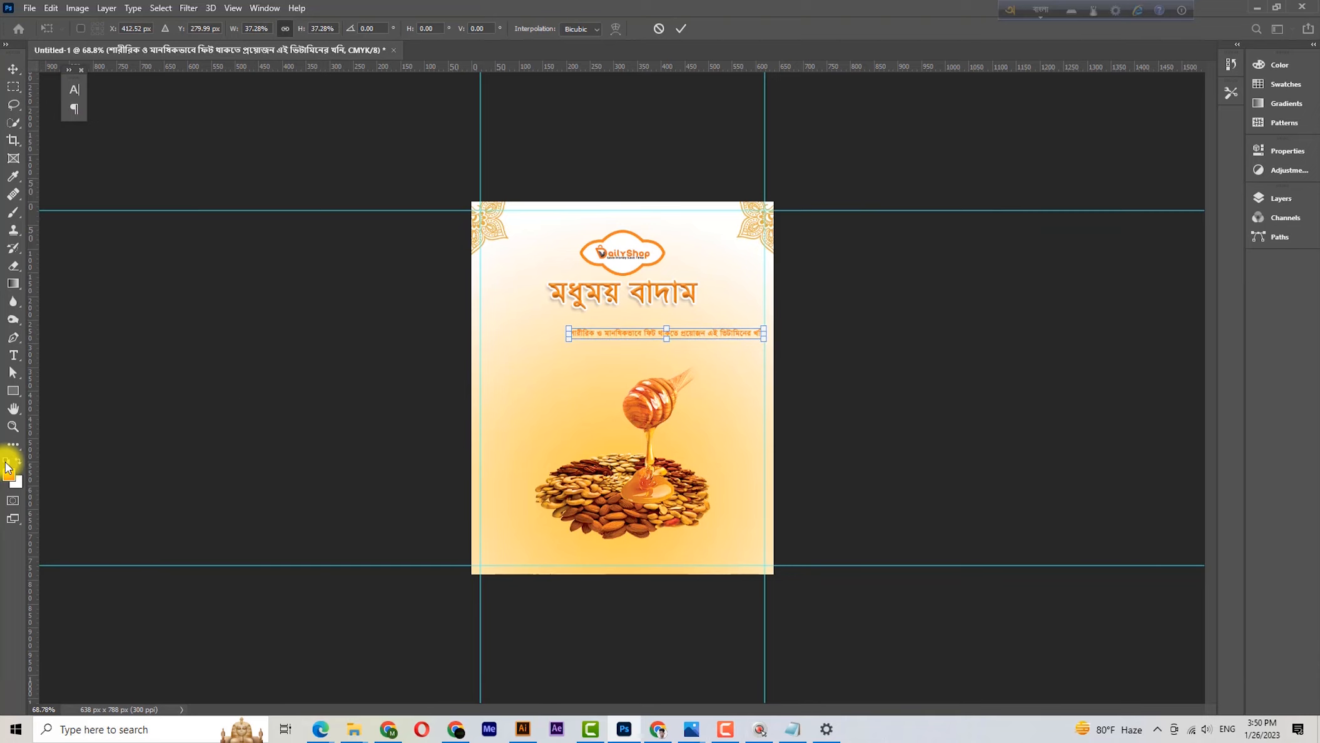
pyautogui.click(13, 67)
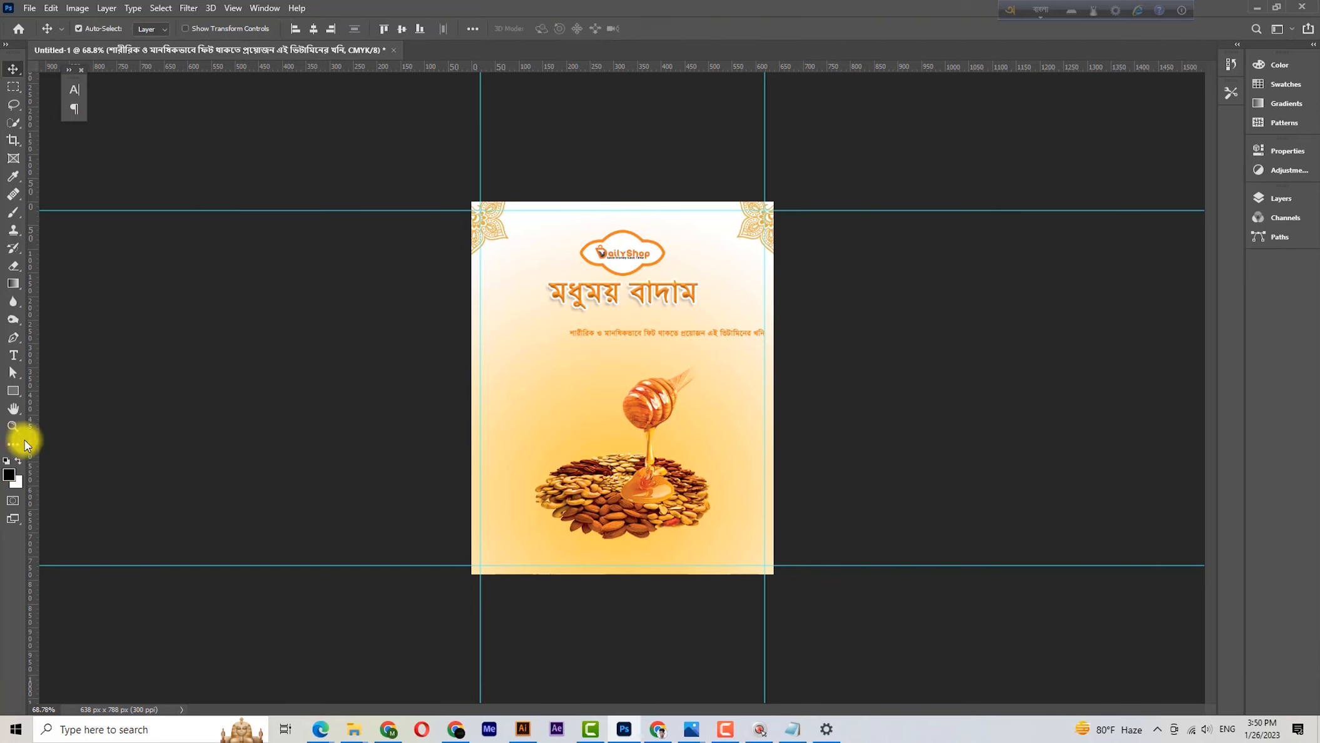
# - Choose a near-black foreground colour and fill the subtitle text with it
pyautogui.hotkey('alt', 'BackSpace')
pyautogui.hotkey('ctrl', 'space')
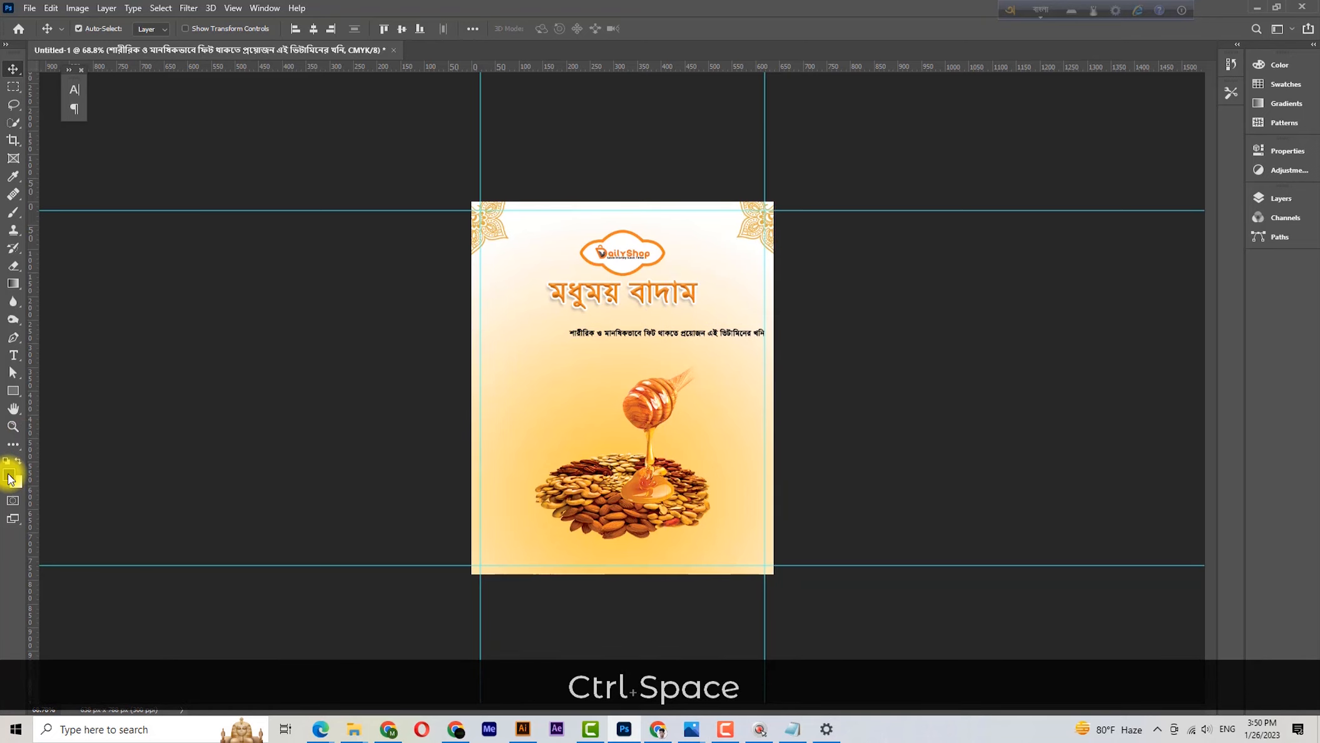
pyautogui.click(9, 477)
pyautogui.moveTo(753, 241); pyautogui.dragTo(733, 253)
pyautogui.click(1038, 89)
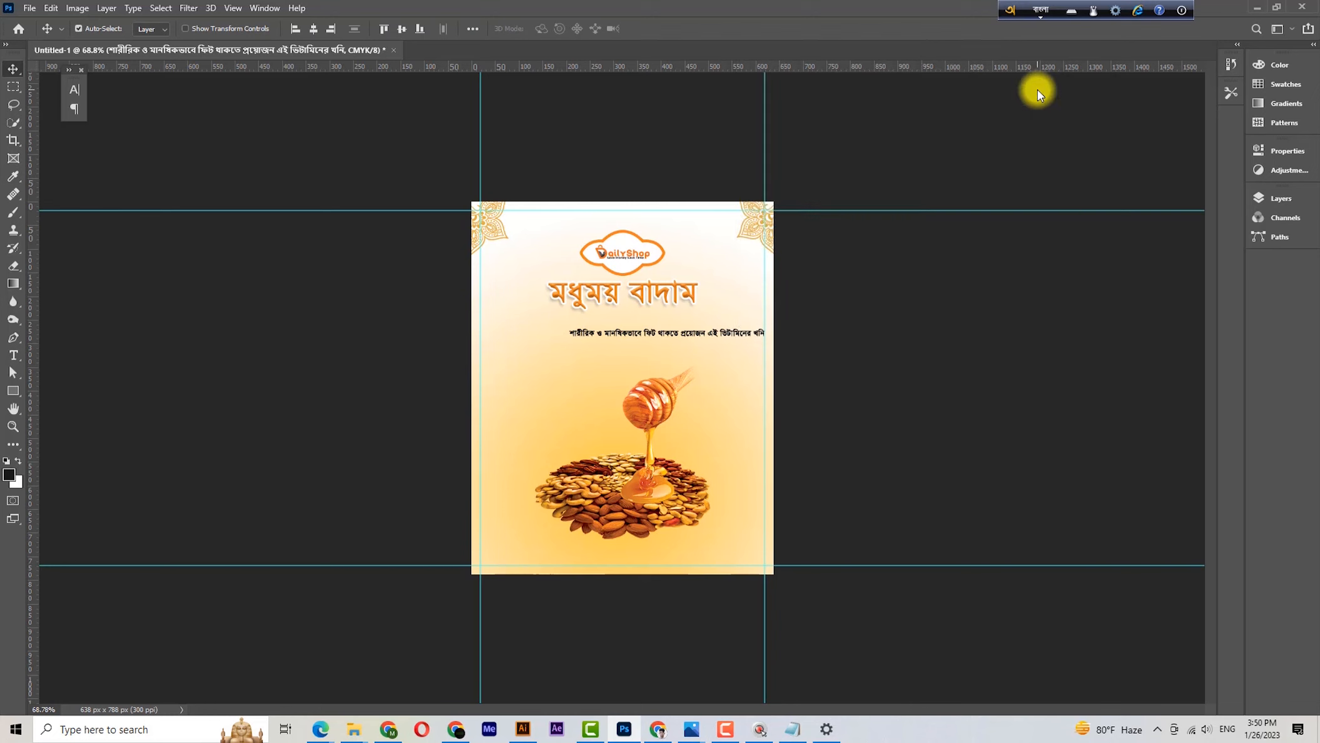
pyautogui.hotkey('alt', 'BackSpace')
# - Switch the keyboard input to English and break the subtitle into two lines after "মানষিকভাবে"
pyautogui.hotkey('ctrl', 'space')
pyautogui.moveTo(625, 297); pyautogui.dragTo(689, 331)
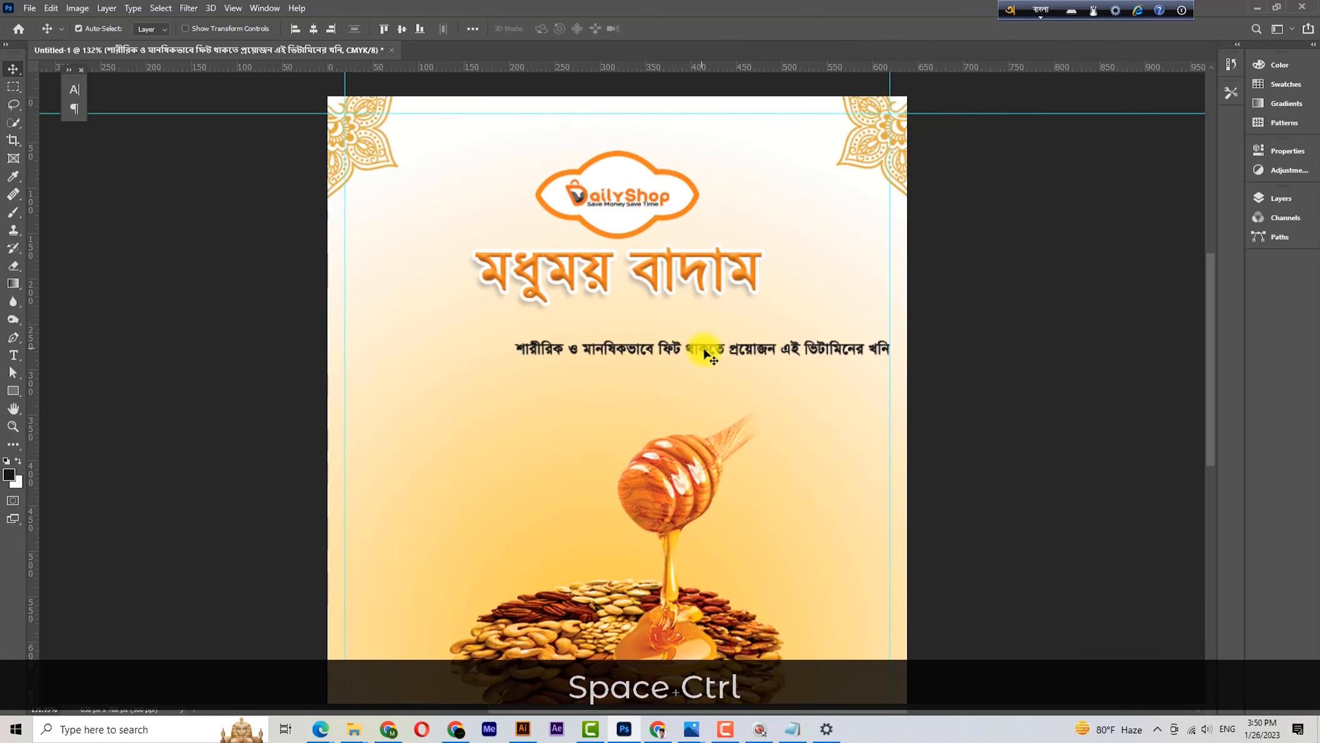
pyautogui.press('t')
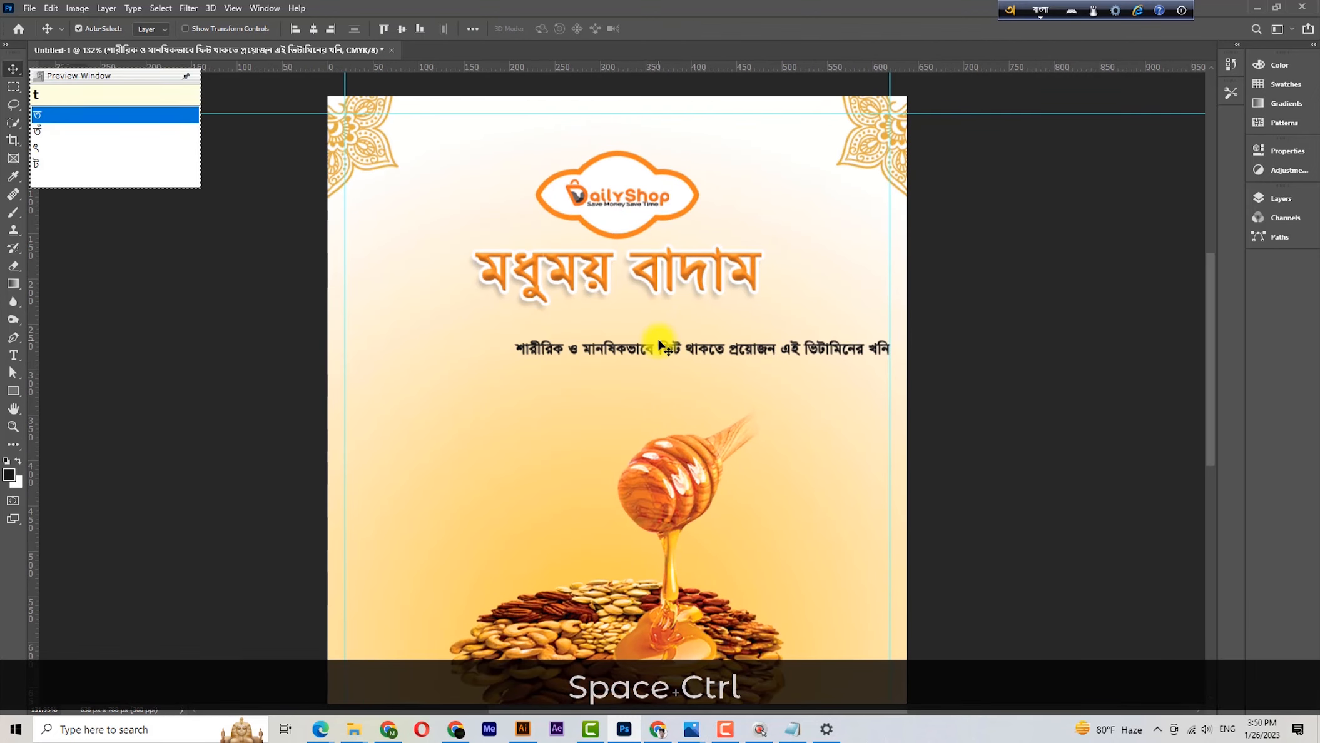
pyautogui.click(1036, 9)
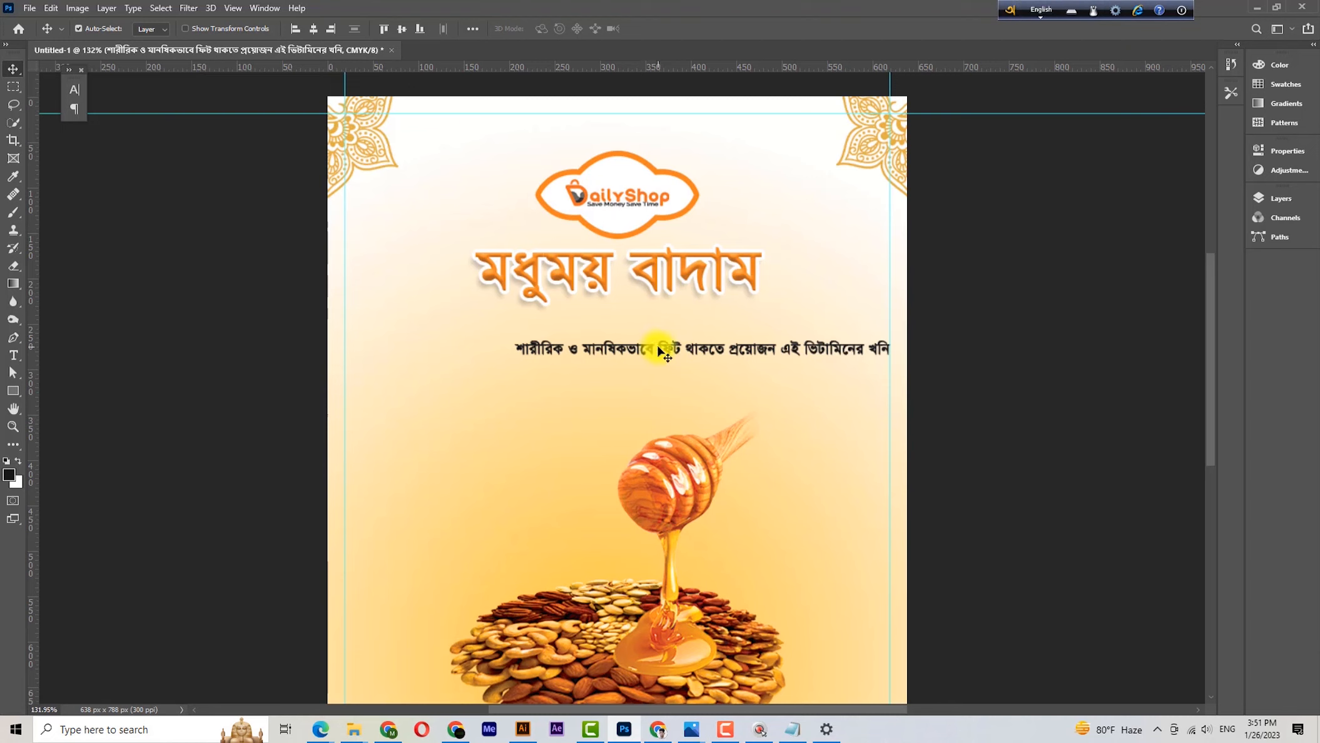
pyautogui.doubleClick(661, 352)
pyautogui.click(658, 349)
pyautogui.press('BackSpace')
pyautogui.press('Return')
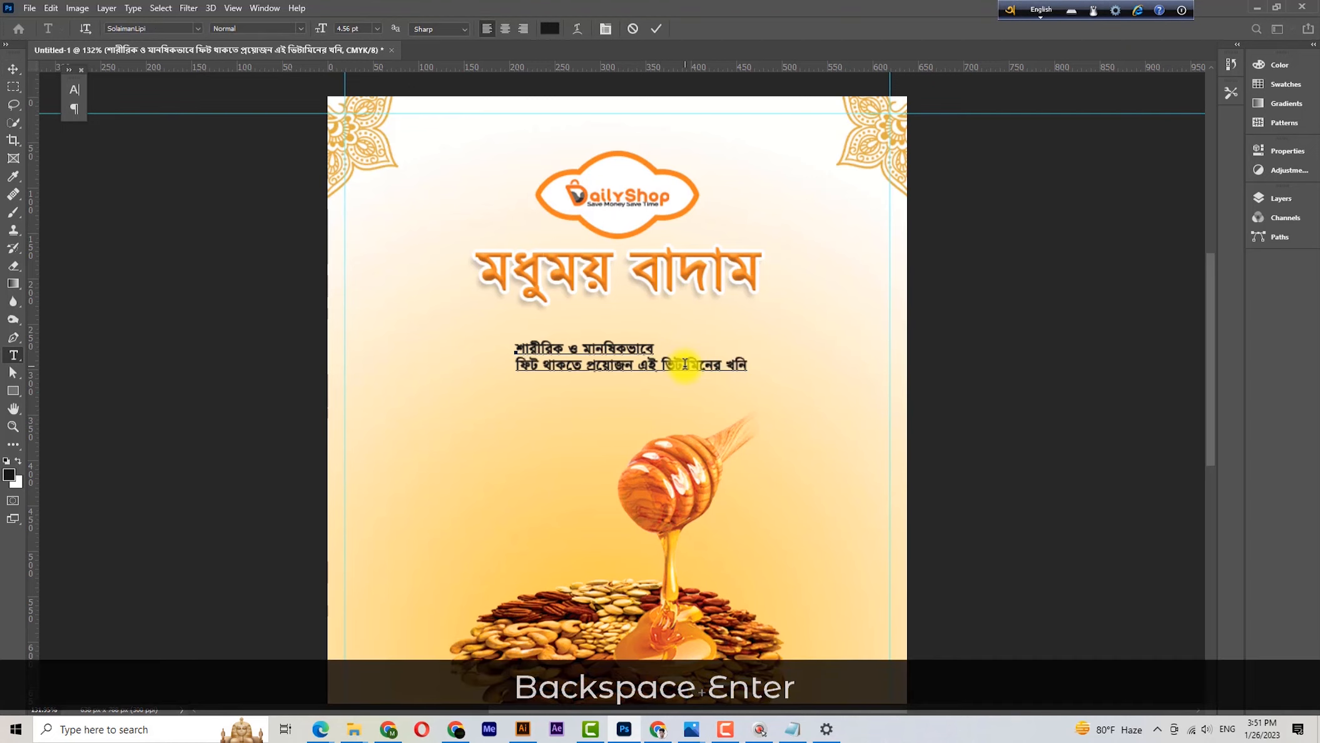
# - Centre-align the two subtitle lines and place them centred just below the headline
pyautogui.click(10, 69)
pyautogui.click(75, 110)
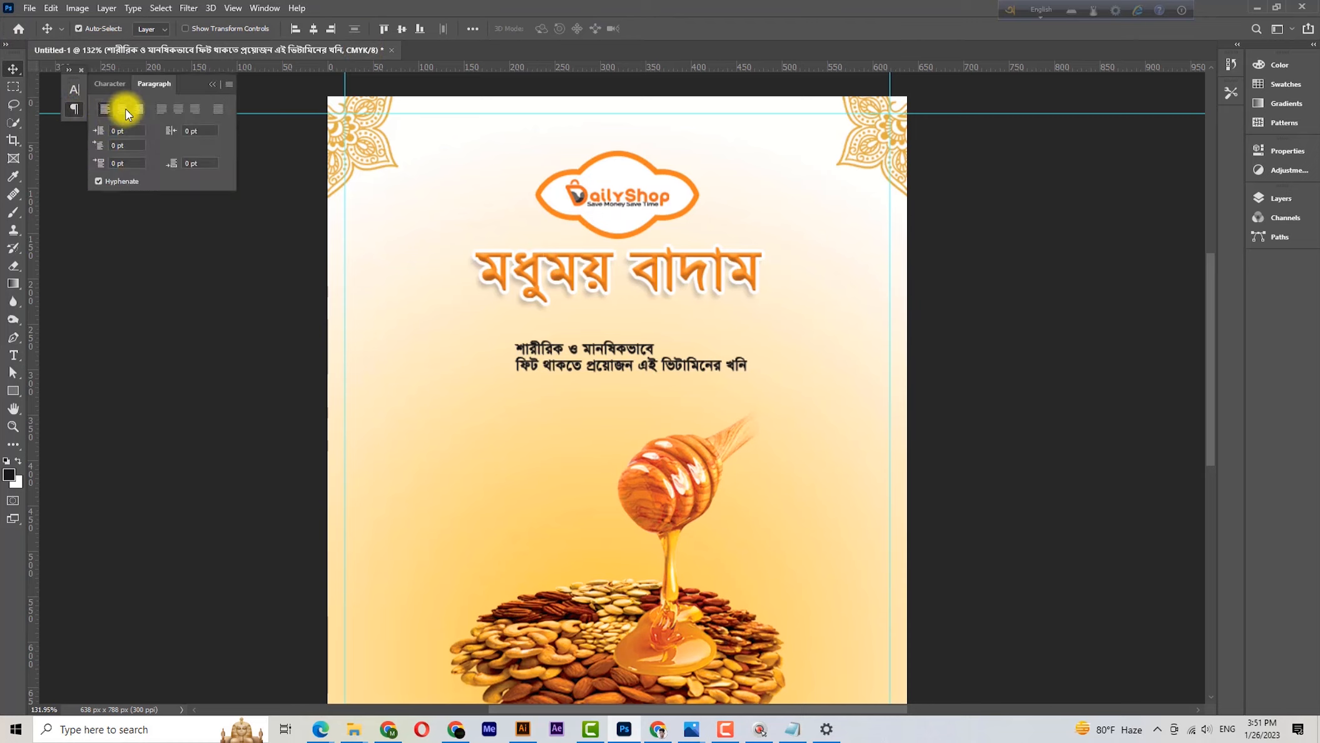
pyautogui.click(132, 113)
pyautogui.moveTo(542, 348); pyautogui.dragTo(644, 323)
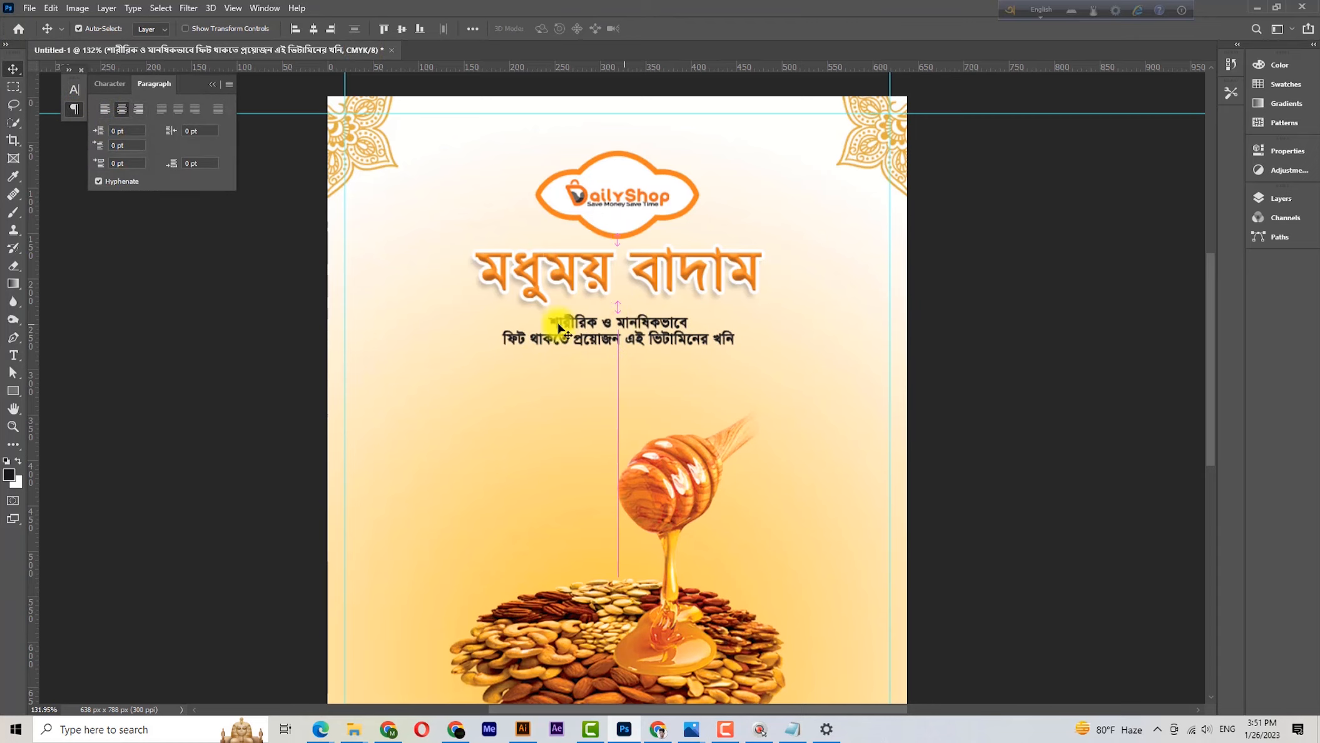
pyautogui.click(213, 84)
pyautogui.moveTo(309, 363); pyautogui.dragTo(660, 334)
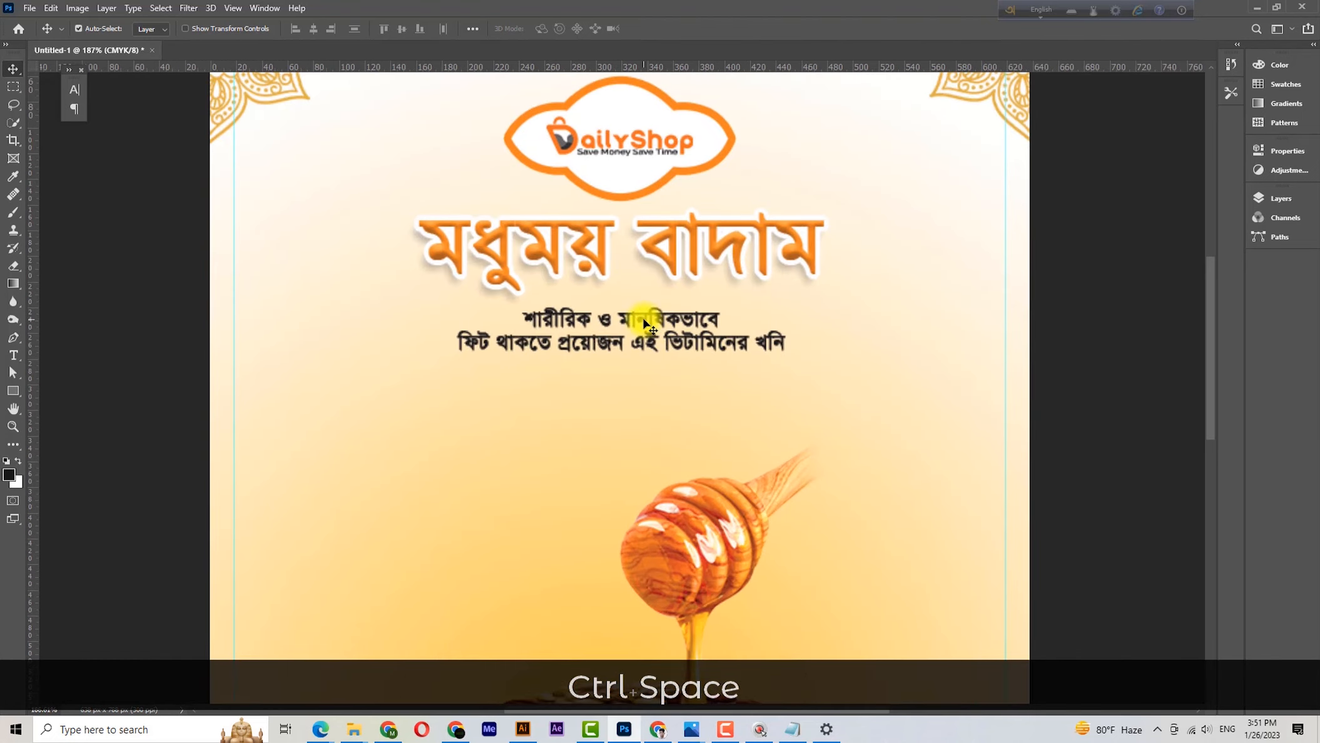
# - Enlarge the subtitle to about 5.63 pt so its longer line matches the headline's width
pyautogui.click(644, 322)
pyautogui.hotkey('ctrl', 't')
pyautogui.moveTo(787, 340); pyautogui.dragTo(834, 339)
pyautogui.moveTo(458, 334); pyautogui.dragTo(419, 330)
pyautogui.rightClick(14, 67)
pyautogui.click(65, 88)
# - Turn off Faux Bold for the subtitle text
pyautogui.click(74, 89)
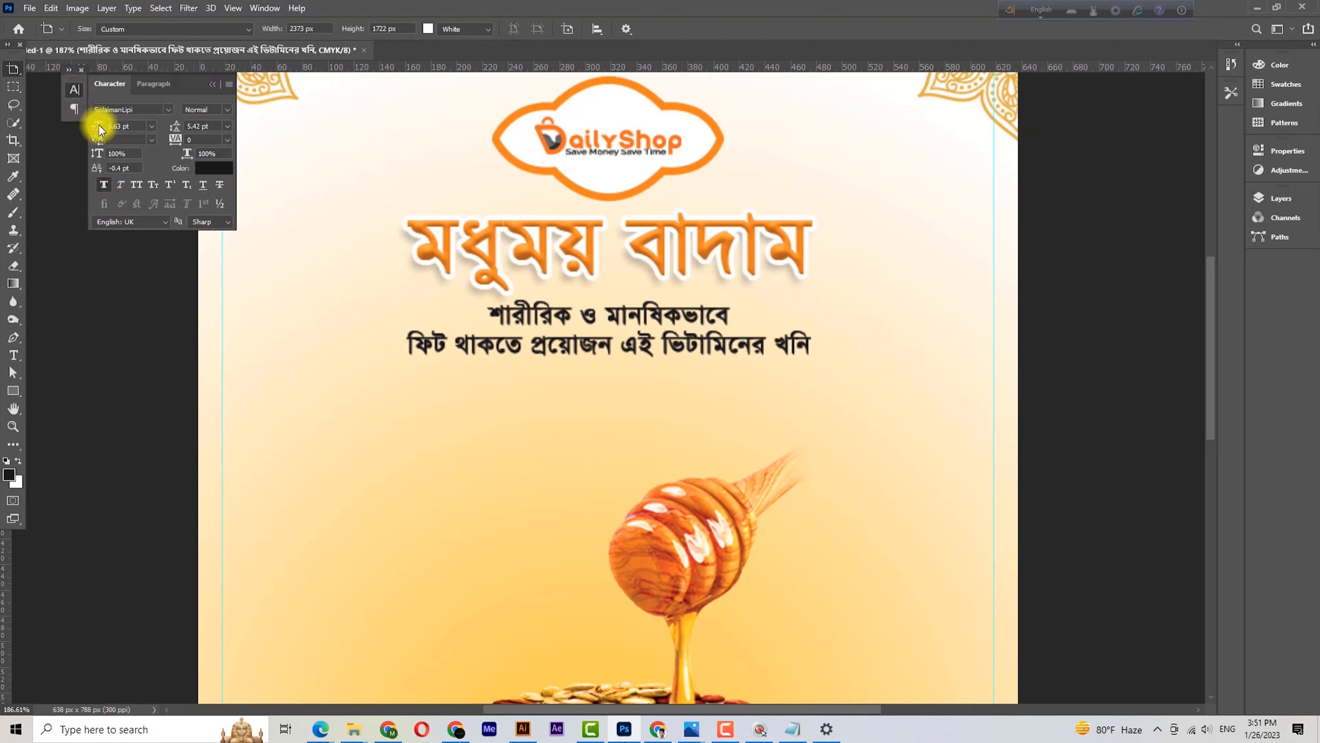
pyautogui.click(102, 185)
pyautogui.click(103, 187)
pyautogui.click(102, 186)
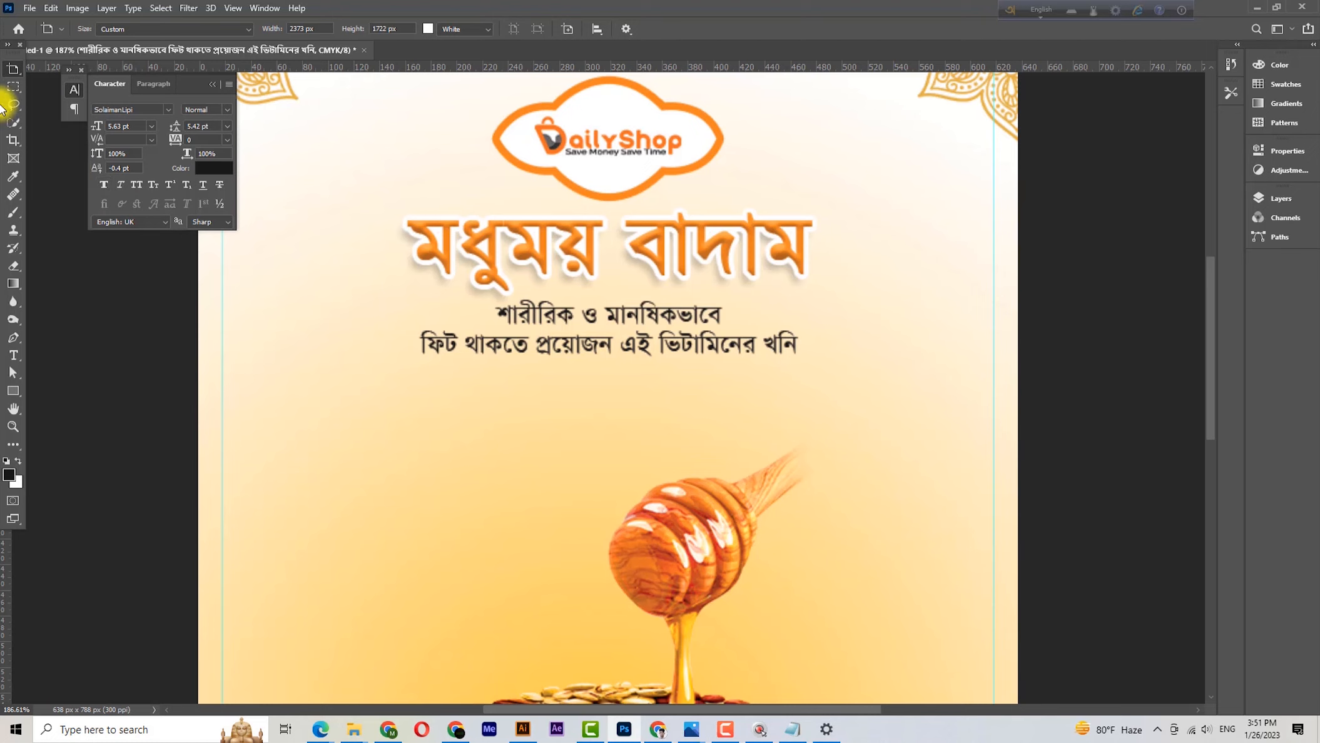
# - Move the subtitle slightly down to leave a little more space below the headline
pyautogui.rightClick(13, 69)
pyautogui.click(63, 72)
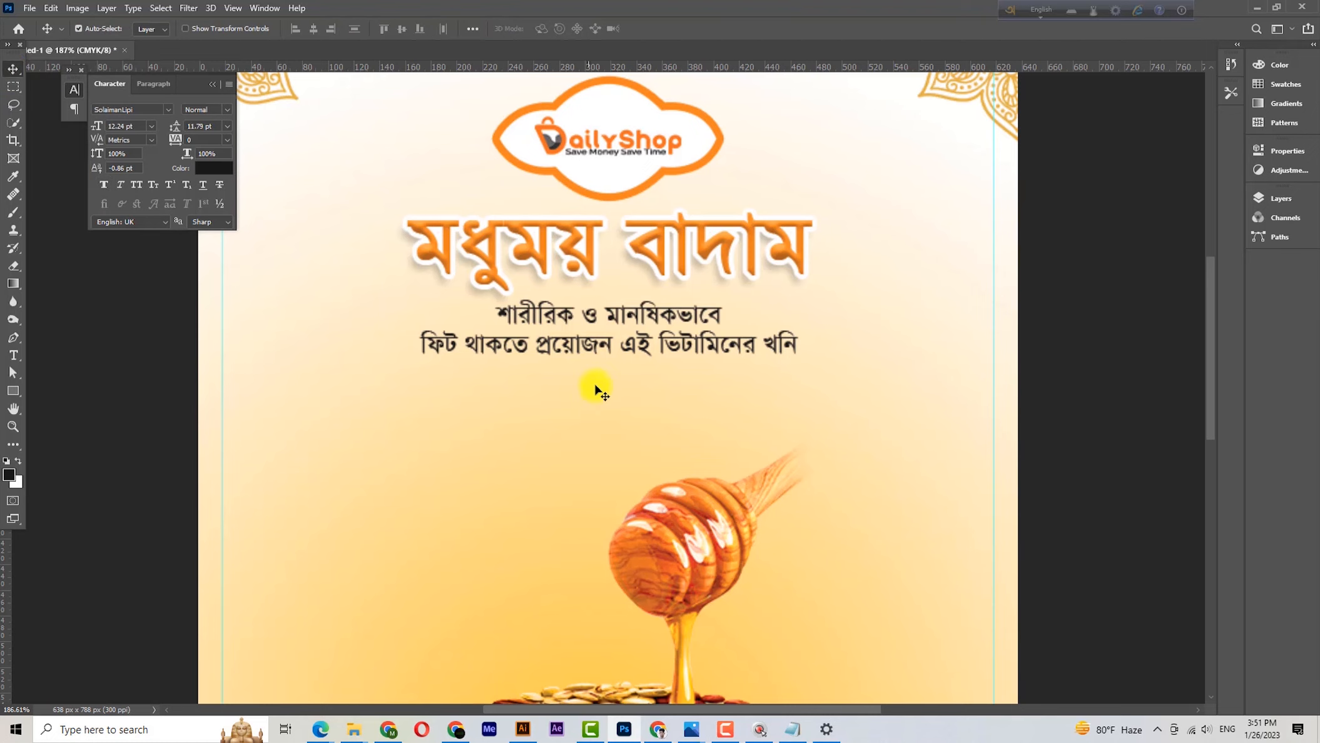
pyautogui.moveTo(604, 307); pyautogui.dragTo(598, 318)
pyautogui.press('Down')
pyautogui.press('Down')
pyautogui.press('Down')
pyautogui.moveTo(622, 322); pyautogui.dragTo(622, 327)
# - Select the headline and subtitle together and move them down to widen the gap below the logo badge
pyautogui.moveTo(837, 372); pyautogui.dragTo(672, 339)
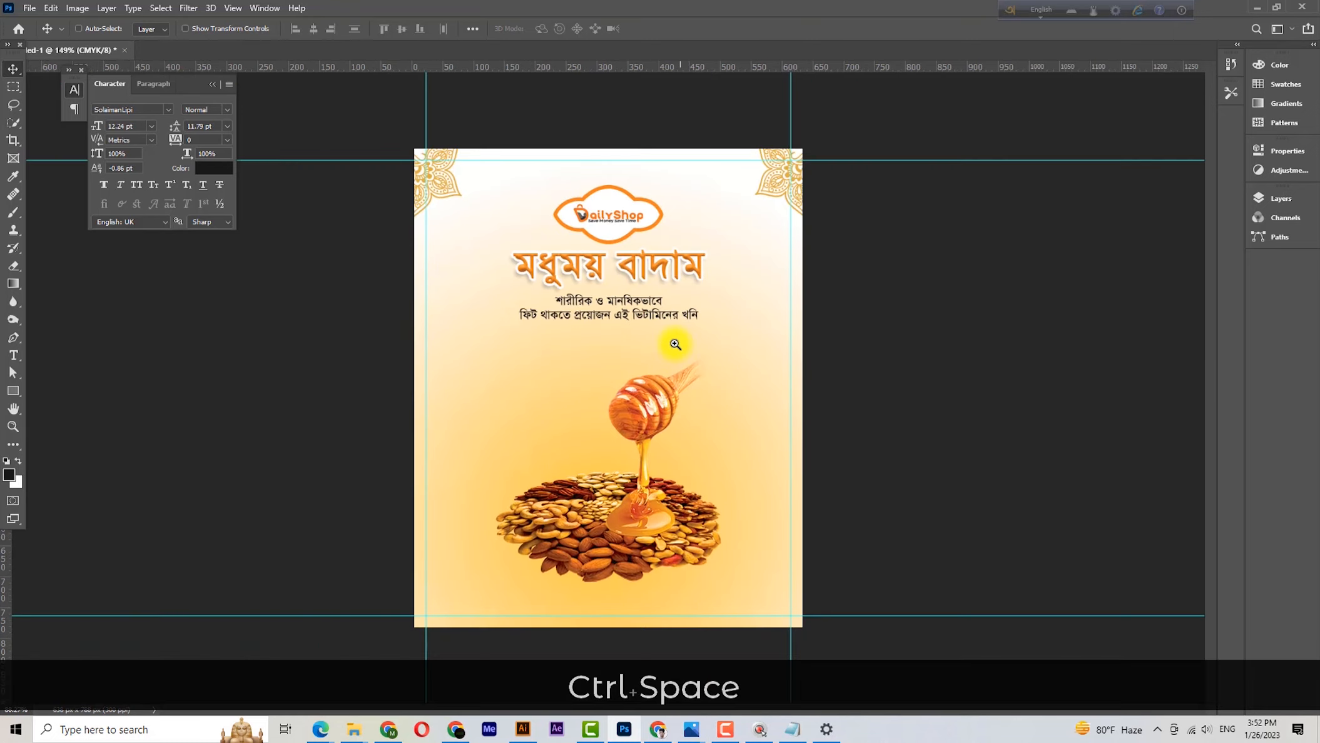
pyautogui.moveTo(796, 369); pyautogui.dragTo(641, 280)
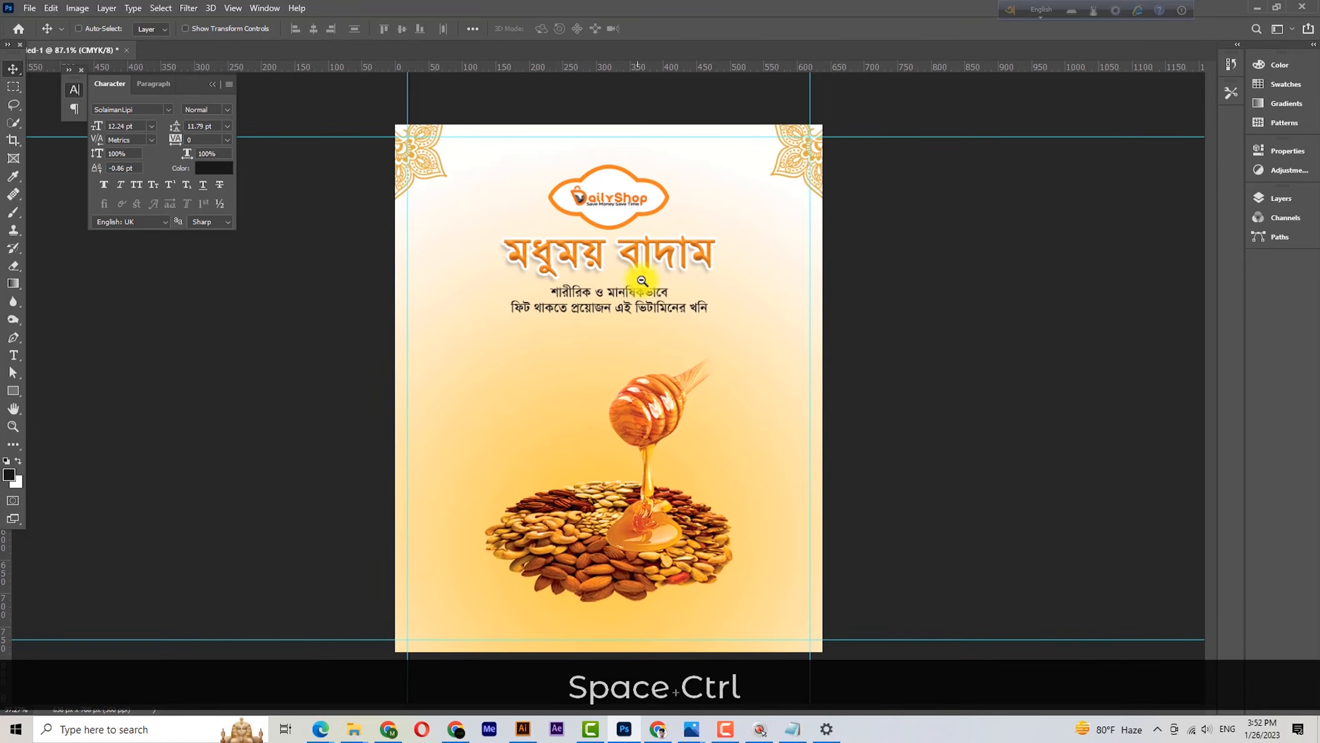
pyautogui.click(641, 271)
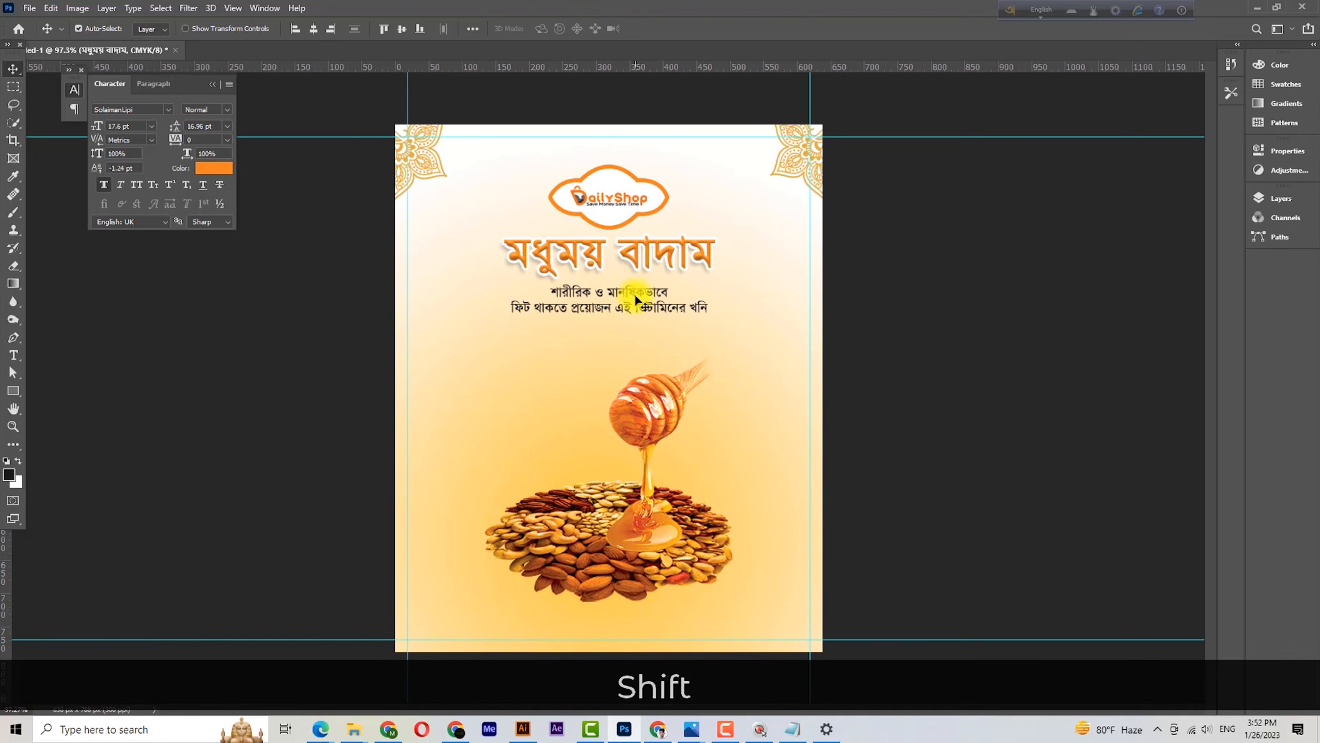
pyautogui.moveTo(618, 308); pyautogui.dragTo(630, 291)
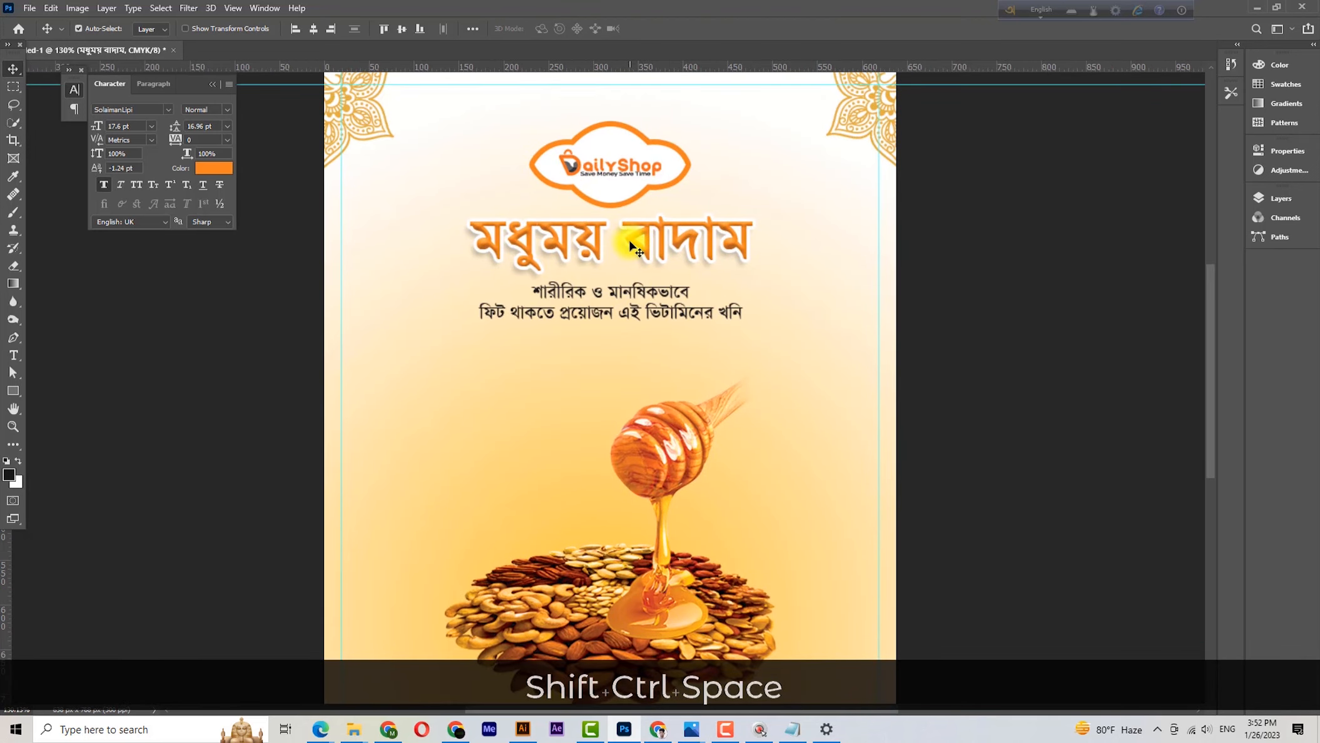
pyautogui.keyDown('shift'); pyautogui.click(612, 304); pyautogui.keyUp('shift')
pyautogui.moveTo(614, 294); pyautogui.dragTo(618, 316)
pyautogui.scroll(3, 618, 320)
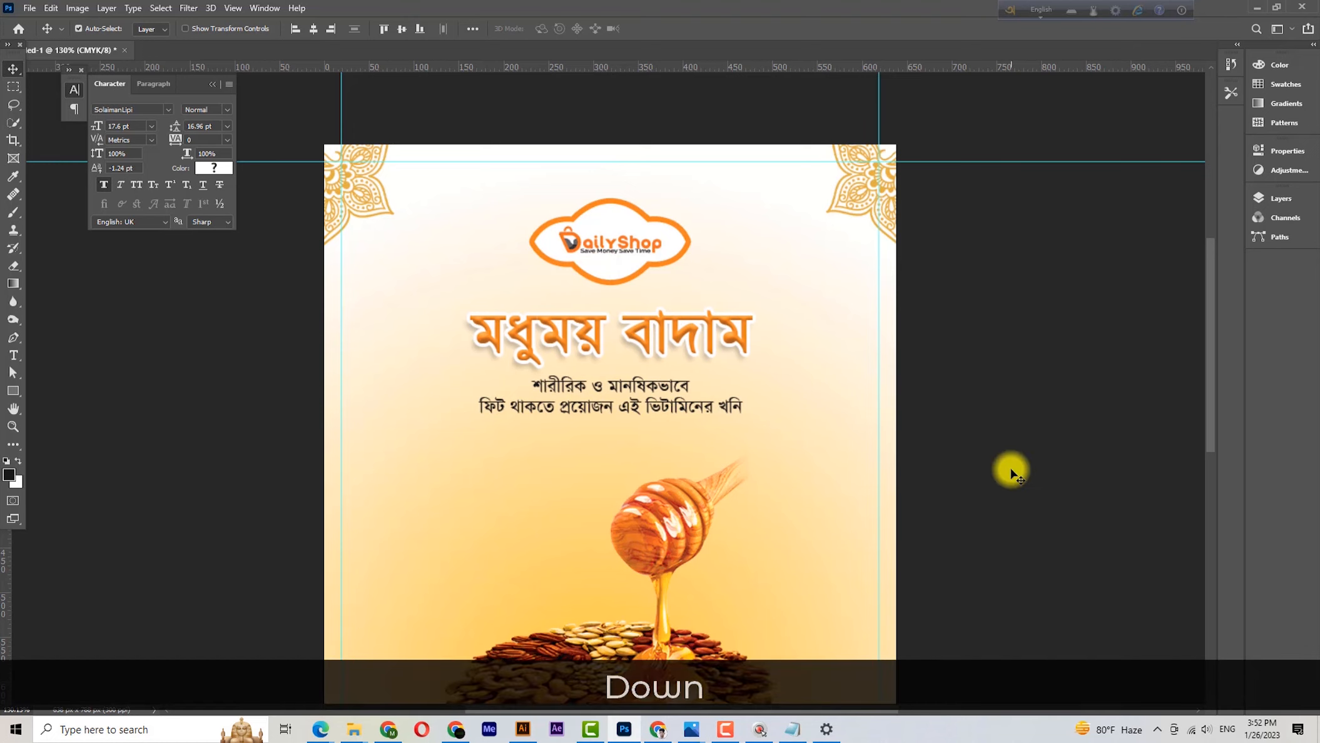
pyautogui.scroll(-3, 1008, 465)
pyautogui.hotkey('ctrl', 'space')
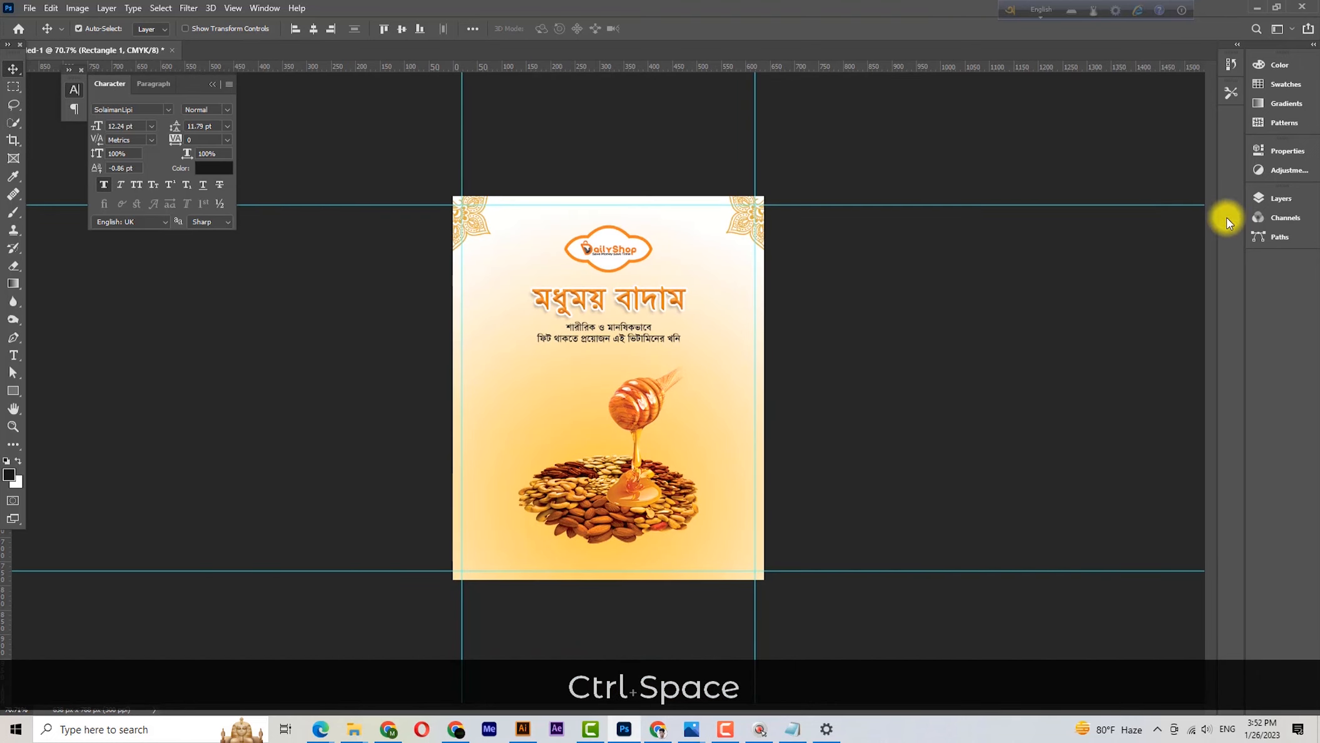
# - Lighten the end colour of the background rectangle's gradient overlay to ffdf8f and shift the radial gradient's centre down
pyautogui.click(1276, 198)
pyautogui.click(855, 591)
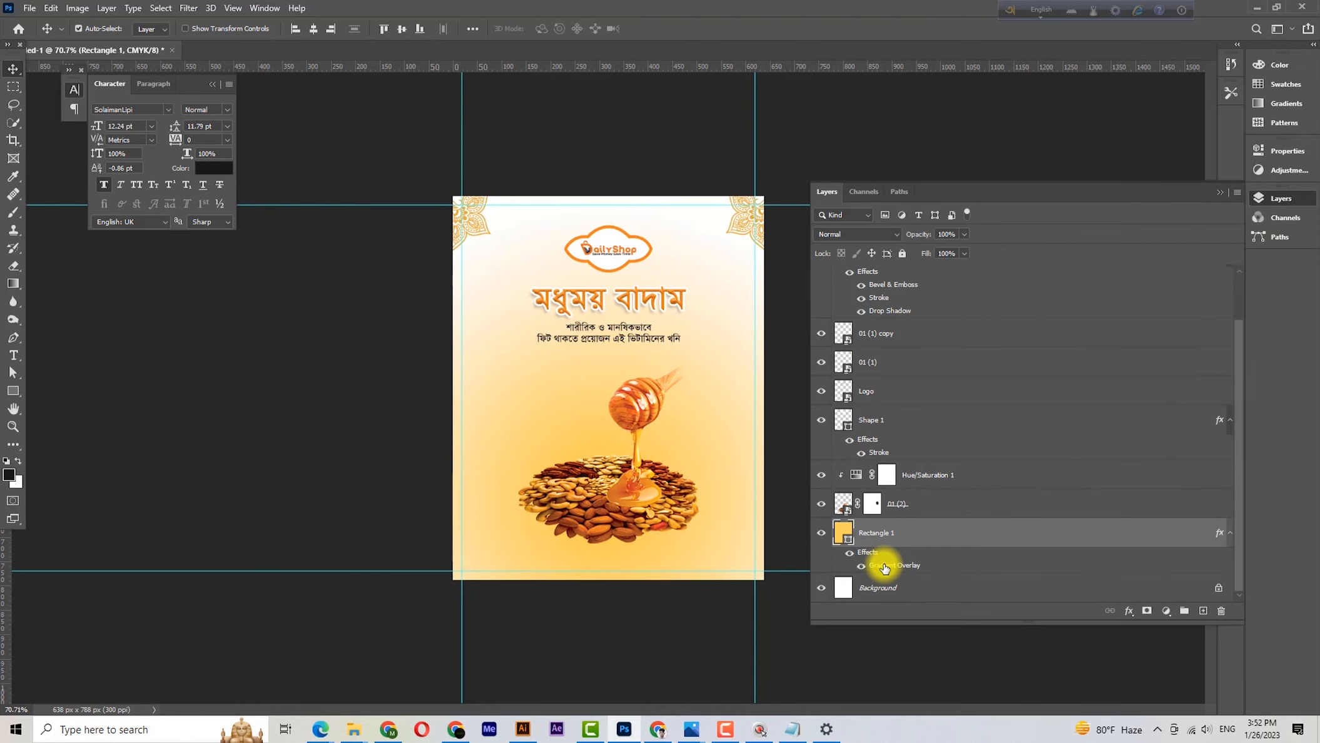
pyautogui.doubleClick(884, 567)
pyautogui.click(1041, 173)
pyautogui.doubleClick(1227, 475)
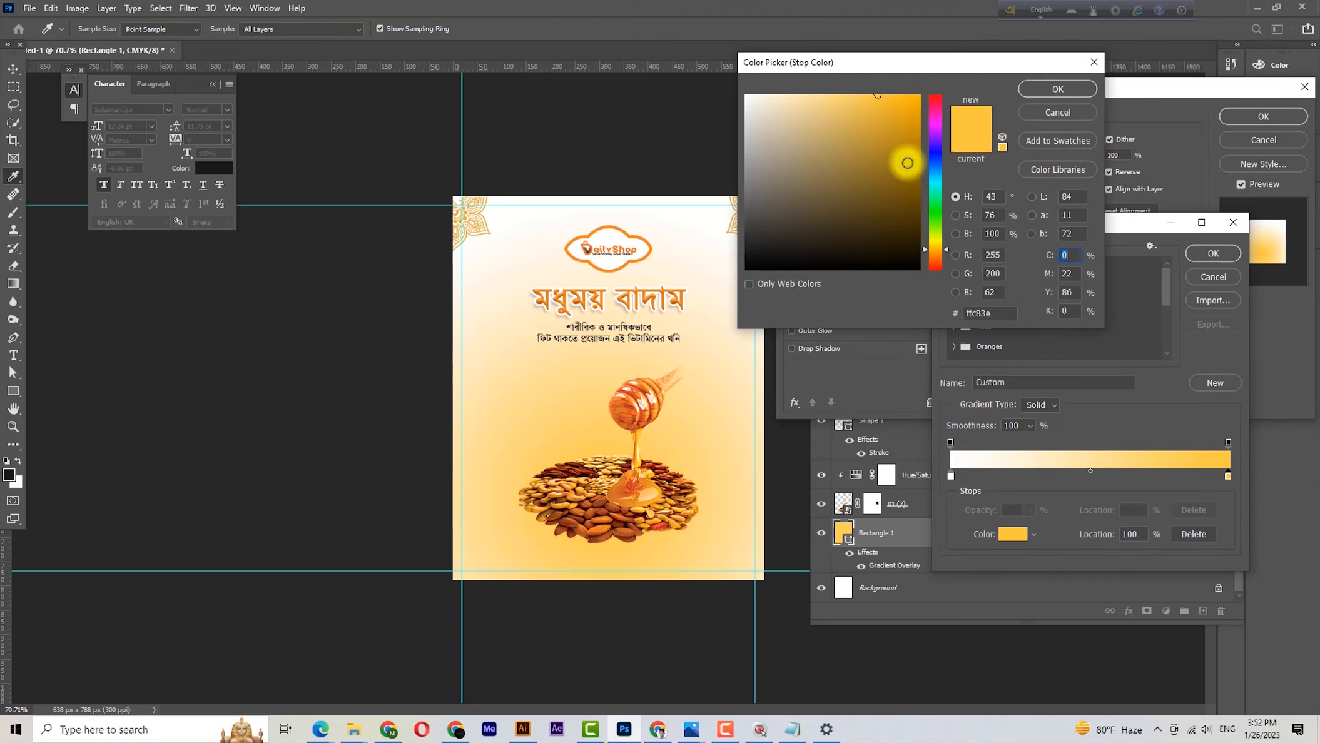
pyautogui.moveTo(856, 105)
pyautogui.mouseDown()
pyautogui.moveTo(807, 83)
pyautogui.moveTo(822, 83)
pyautogui.mouseUp()
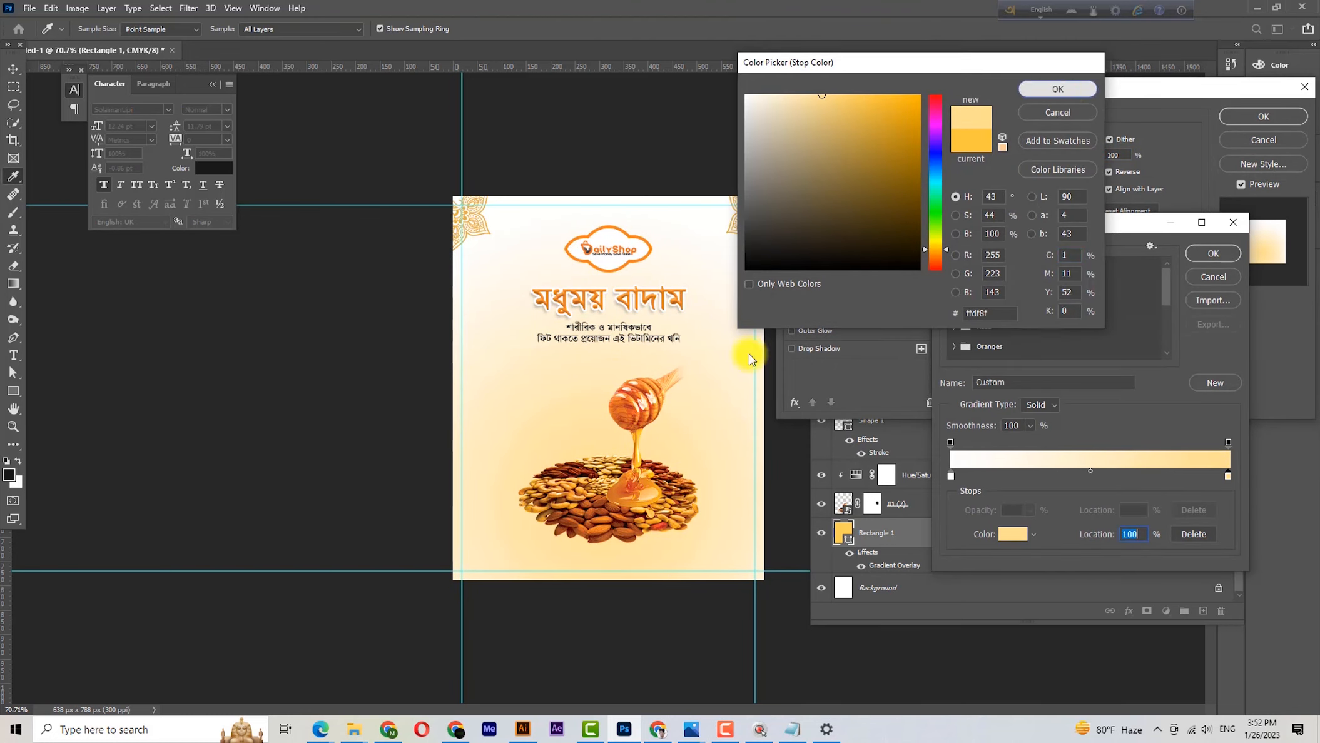
pyautogui.click(1058, 89)
pyautogui.click(1212, 253)
pyautogui.moveTo(578, 331); pyautogui.dragTo(596, 463)
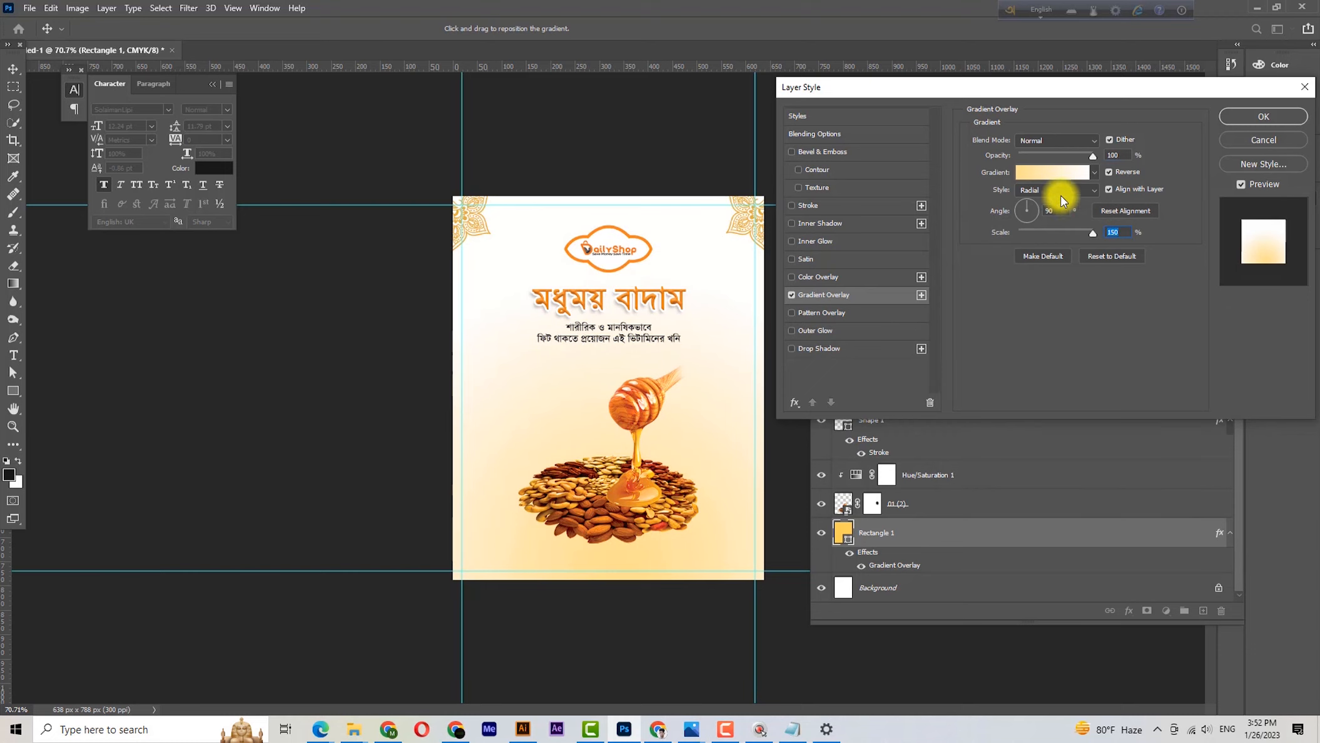
# - Change the end stop of the background gradient to the stronger golden yellow ffce52
pyautogui.click(1052, 173)
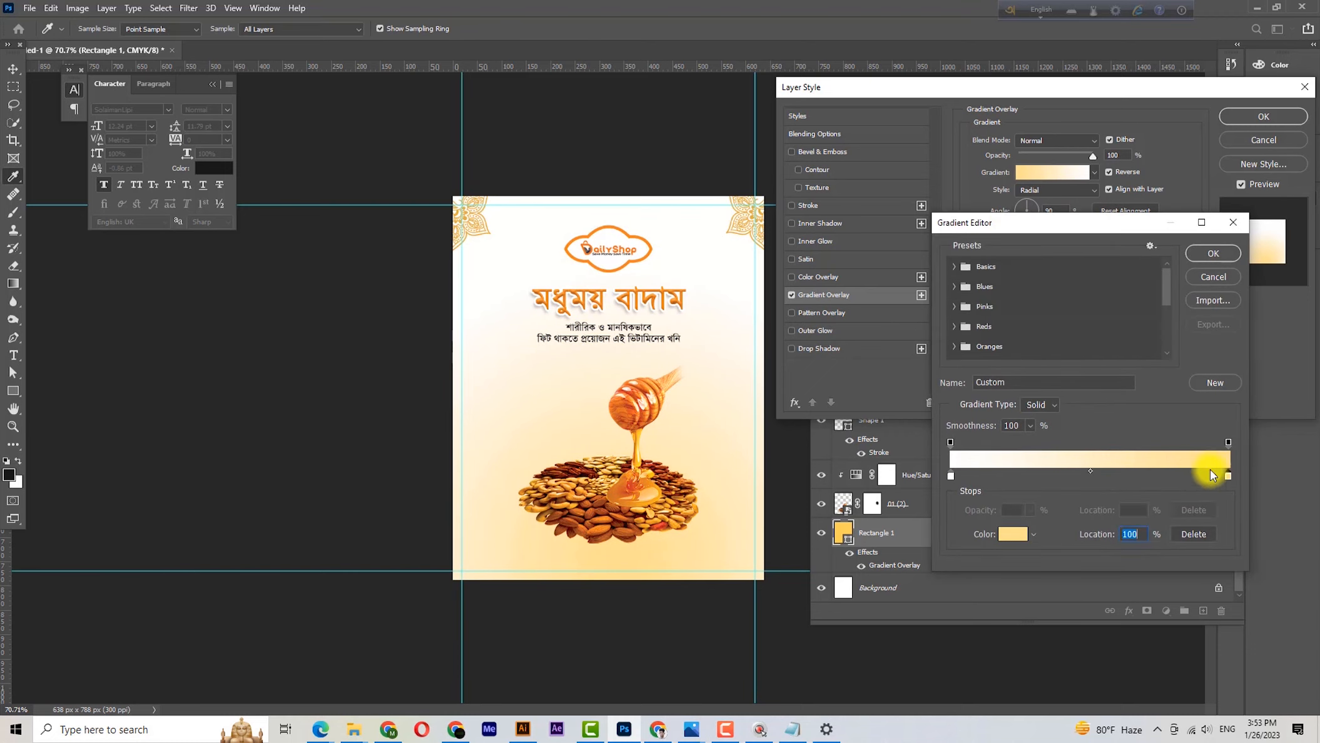
pyautogui.doubleClick(1228, 477)
pyautogui.moveTo(850, 104); pyautogui.dragTo(861, 88)
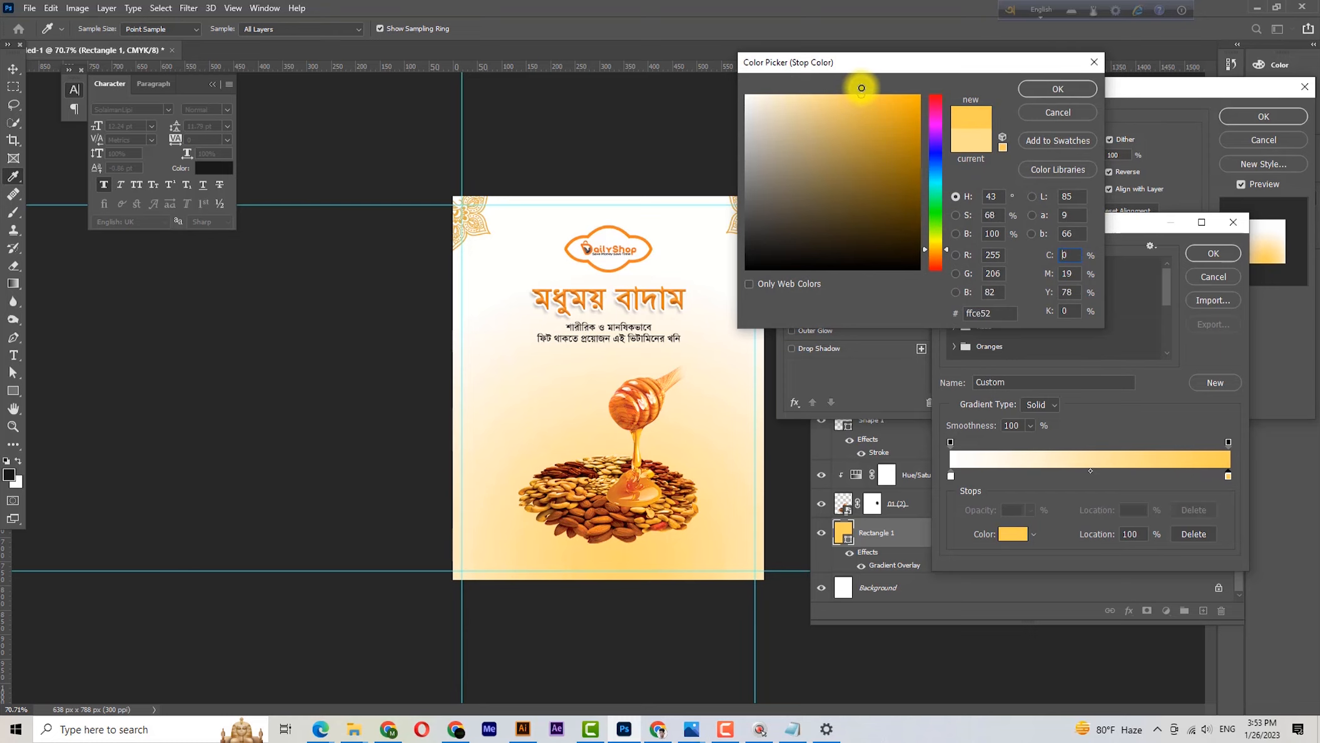
pyautogui.click(1057, 89)
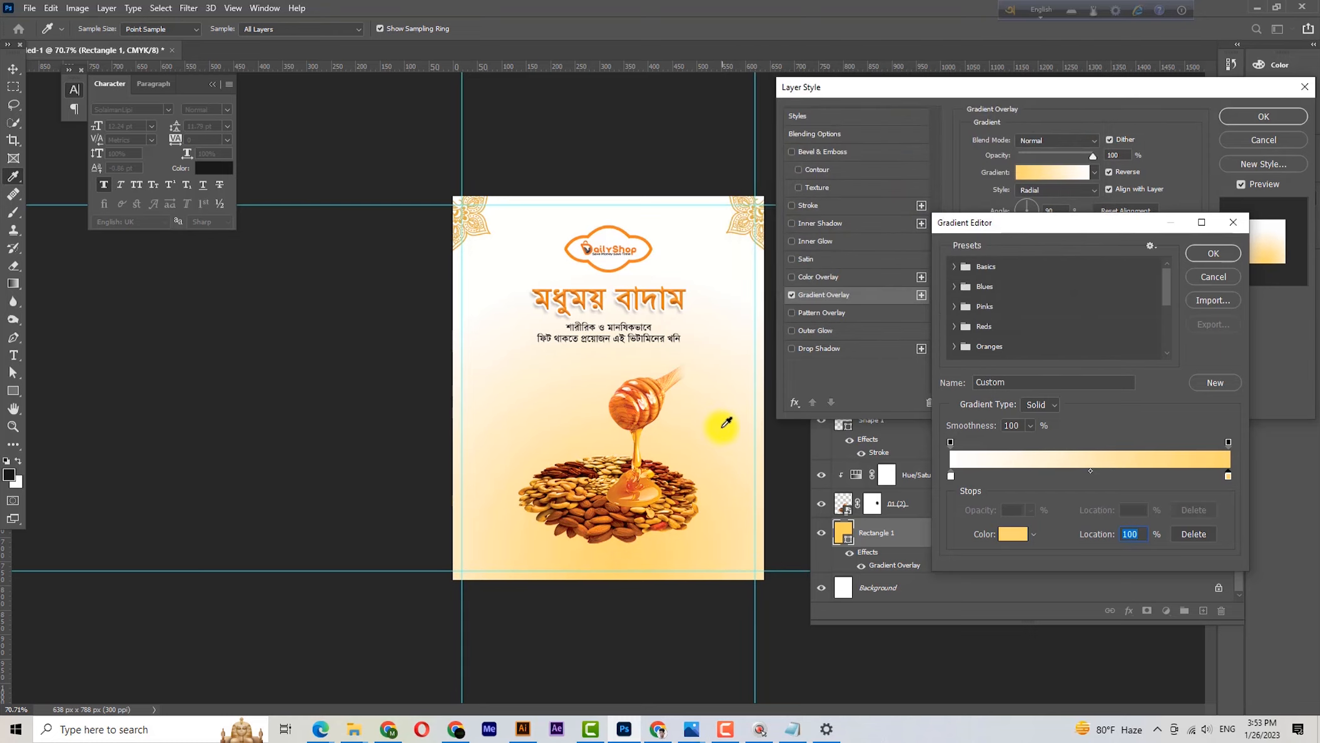
pyautogui.click(1207, 251)
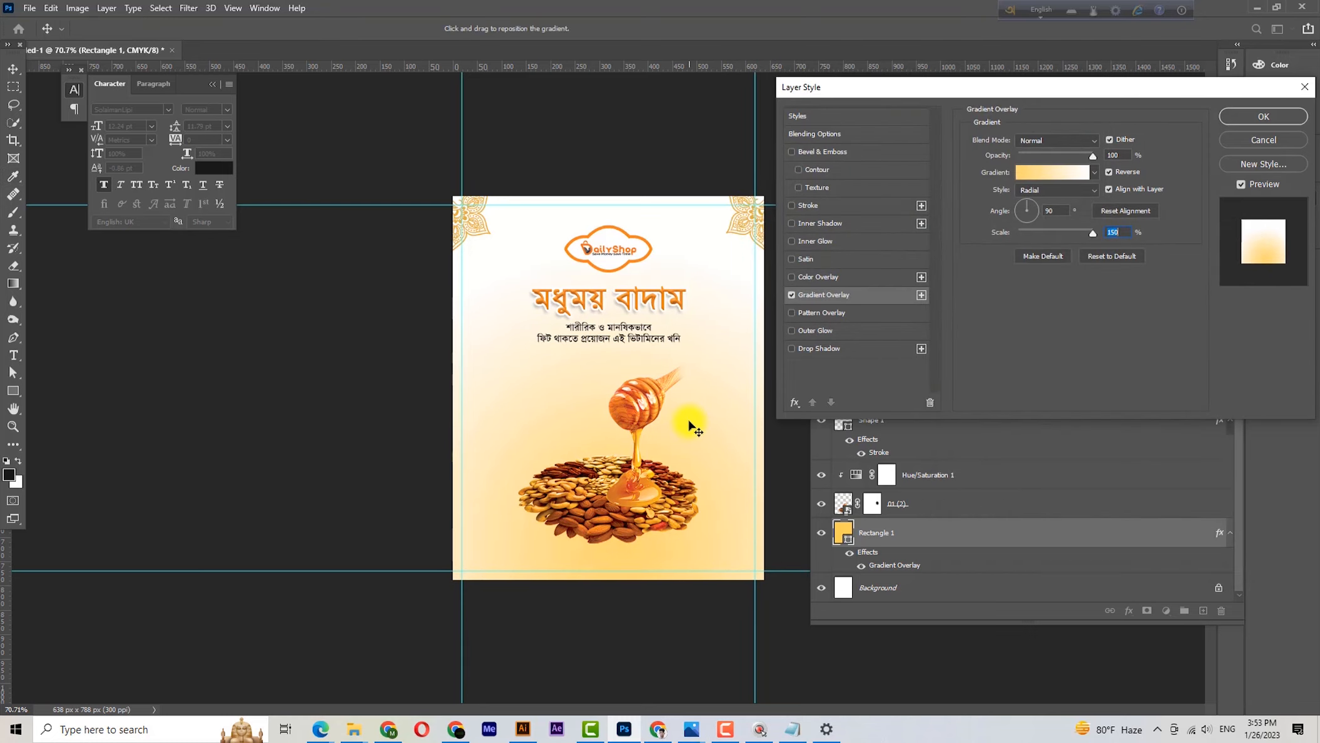
# - Turn off Reverse for the background gradient overlay so white sits behind the nuts and yellow outside, and apply the layer style
pyautogui.click(1118, 173)
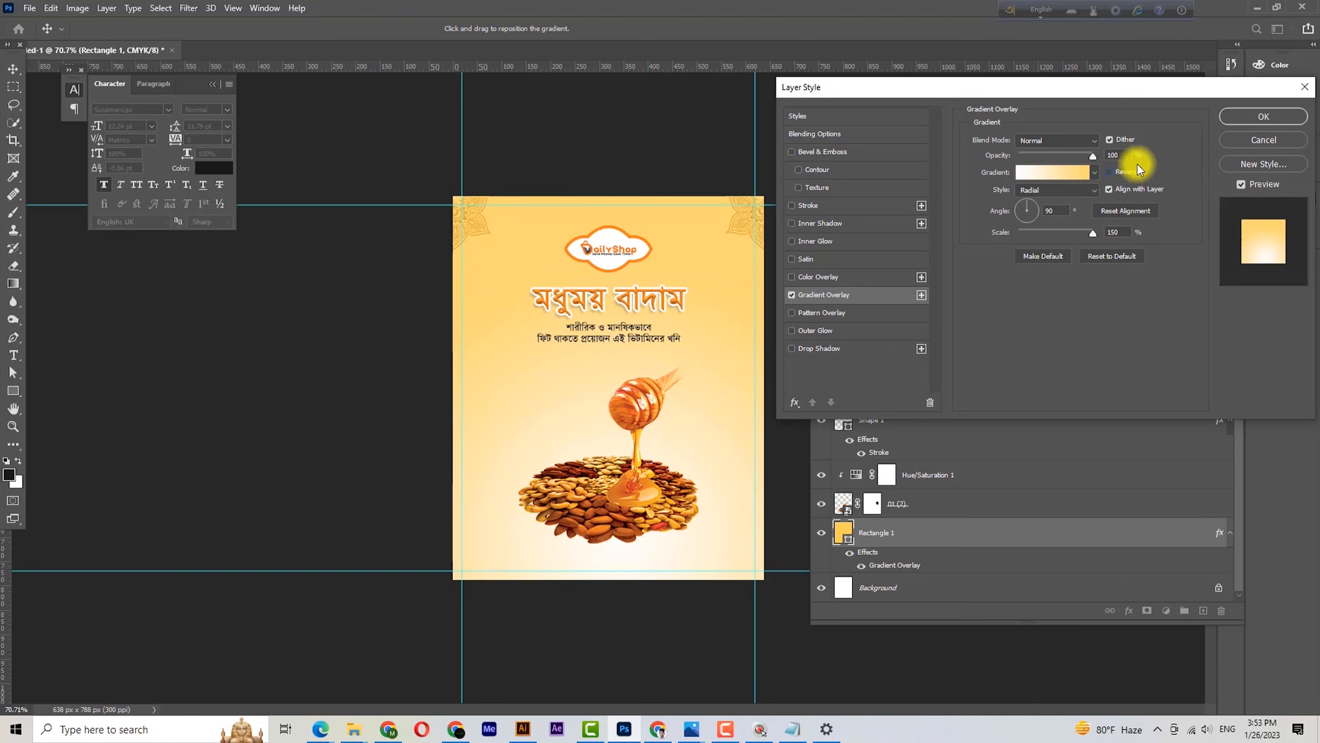
pyautogui.click(1263, 116)
pyautogui.keyDown('ctrl'); pyautogui.click(689, 238); pyautogui.keyUp('ctrl')
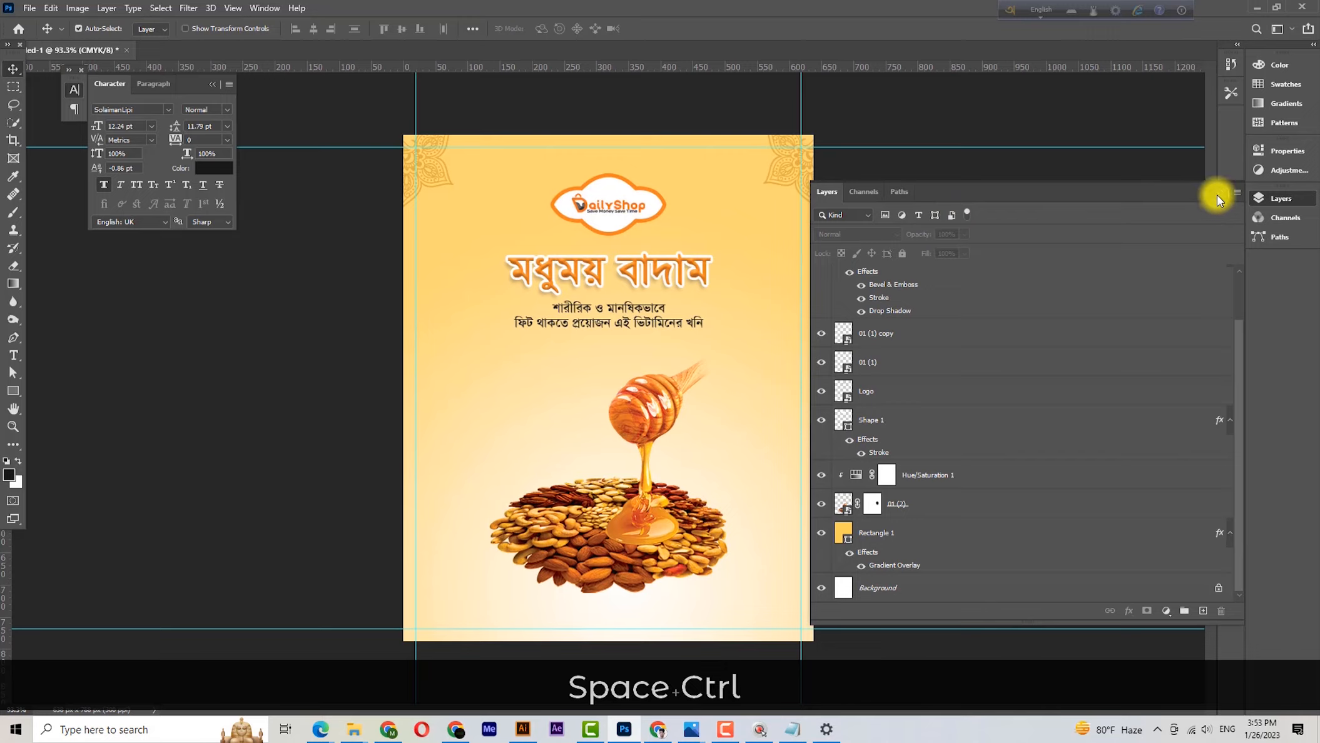
pyautogui.click(1218, 194)
pyautogui.moveTo(888, 225); pyautogui.dragTo(624, 254)
pyautogui.moveTo(593, 332); pyautogui.dragTo(821, 364)
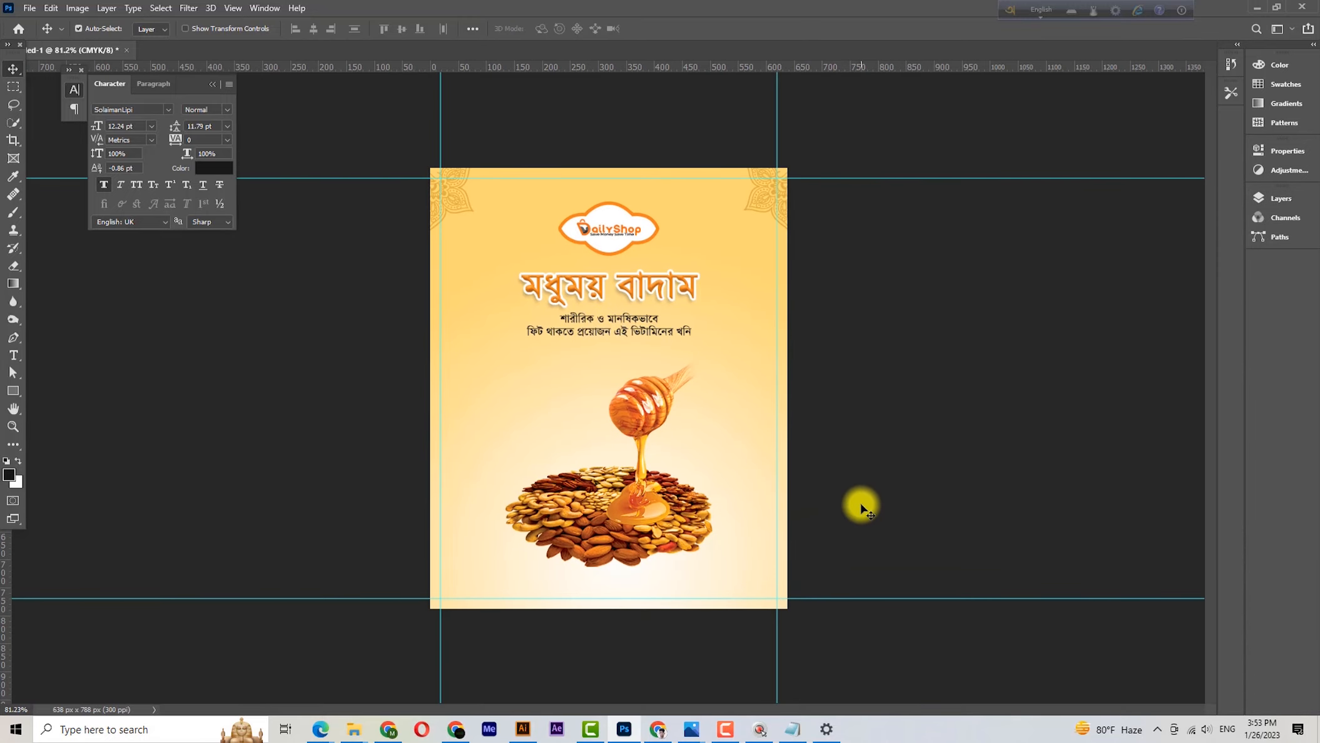
# - Scale the logo badge down slightly and move it up a little to widen the gap above the headline
pyautogui.keyDown('ctrl'); pyautogui.click(590, 222); pyautogui.keyUp('ctrl')
pyautogui.hotkey('ctrl', 'shift', 't')
pyautogui.hotkey('ctrl', 'z')
pyautogui.click(13, 68)
pyautogui.moveTo(610, 251); pyautogui.dragTo(610, 243)
pyautogui.keyDown('ctrl'); pyautogui.keyDown('alt'); pyautogui.click(597, 274); pyautogui.keyUp('alt'); pyautogui.keyUp('ctrl')
pyautogui.keyDown('ctrl'); pyautogui.click(740, 293); pyautogui.keyUp('ctrl')
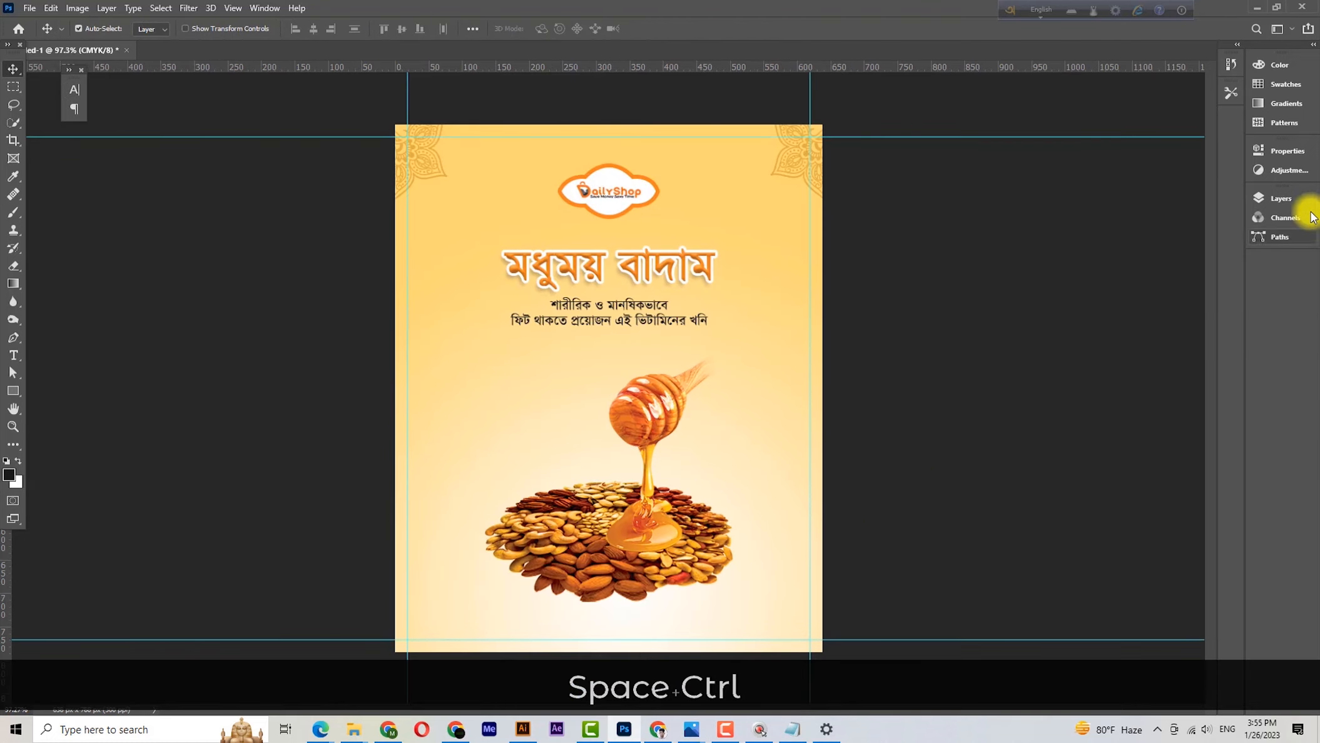
# - Add a drop shadow to the honey and nuts layer with 20% opacity, 6 px distance, 3% spread and 10 px size
pyautogui.click(1280, 198)
pyautogui.click(907, 507)
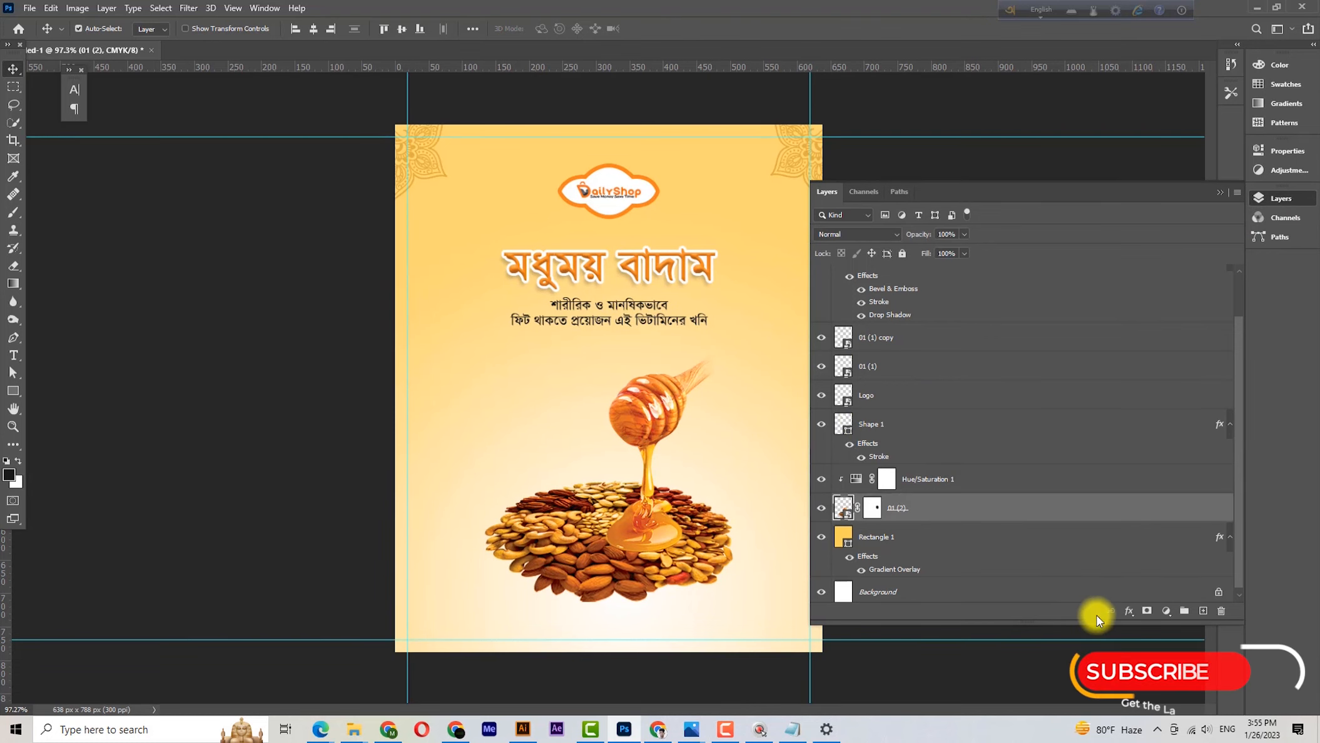
pyautogui.click(1128, 611)
pyautogui.click(1048, 559)
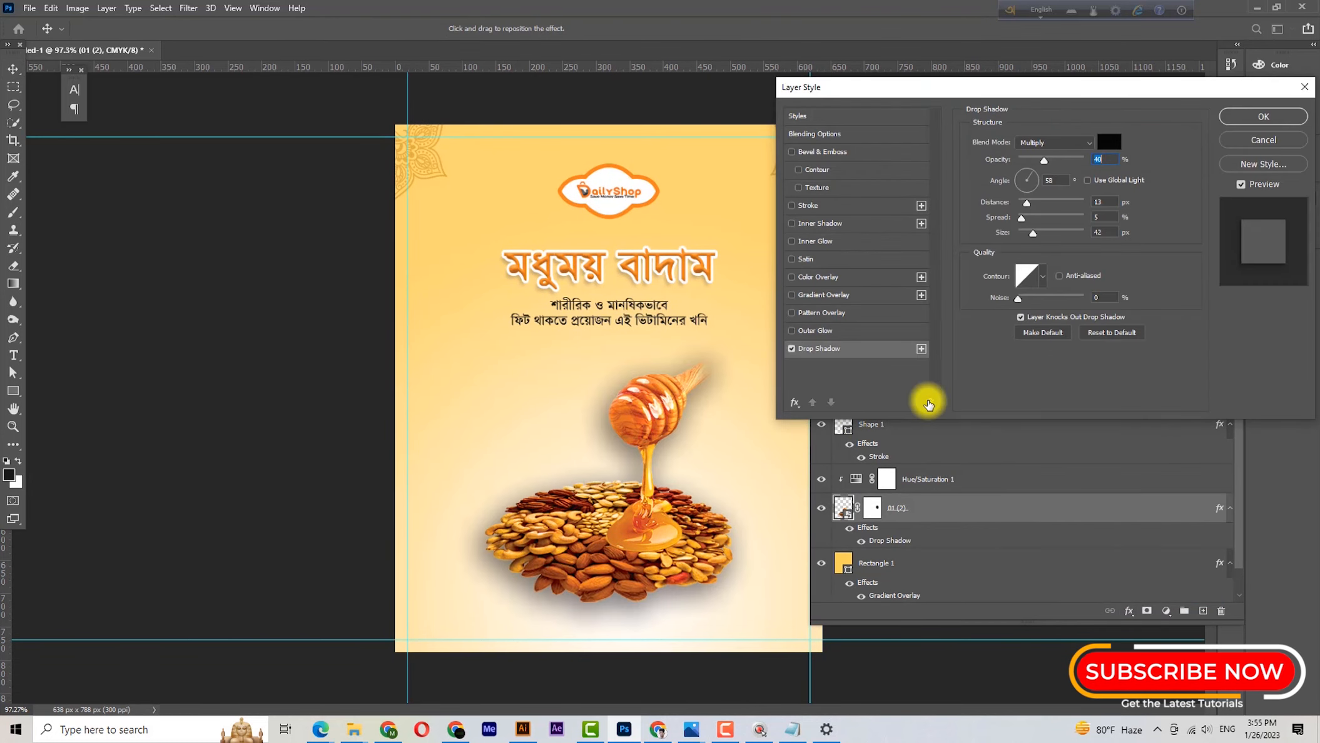
pyautogui.moveTo(1029, 238); pyautogui.dragTo(1033, 163)
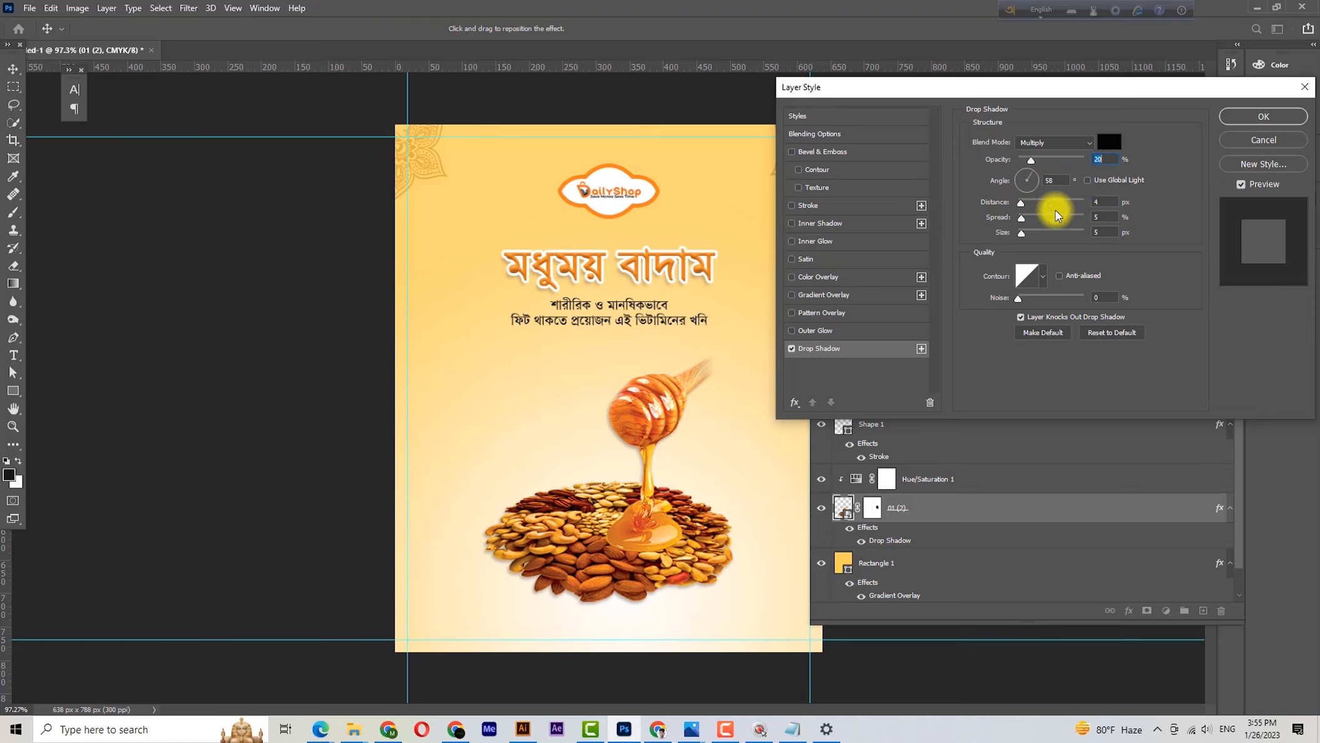
pyautogui.moveTo(1020, 217); pyautogui.dragTo(1026, 240)
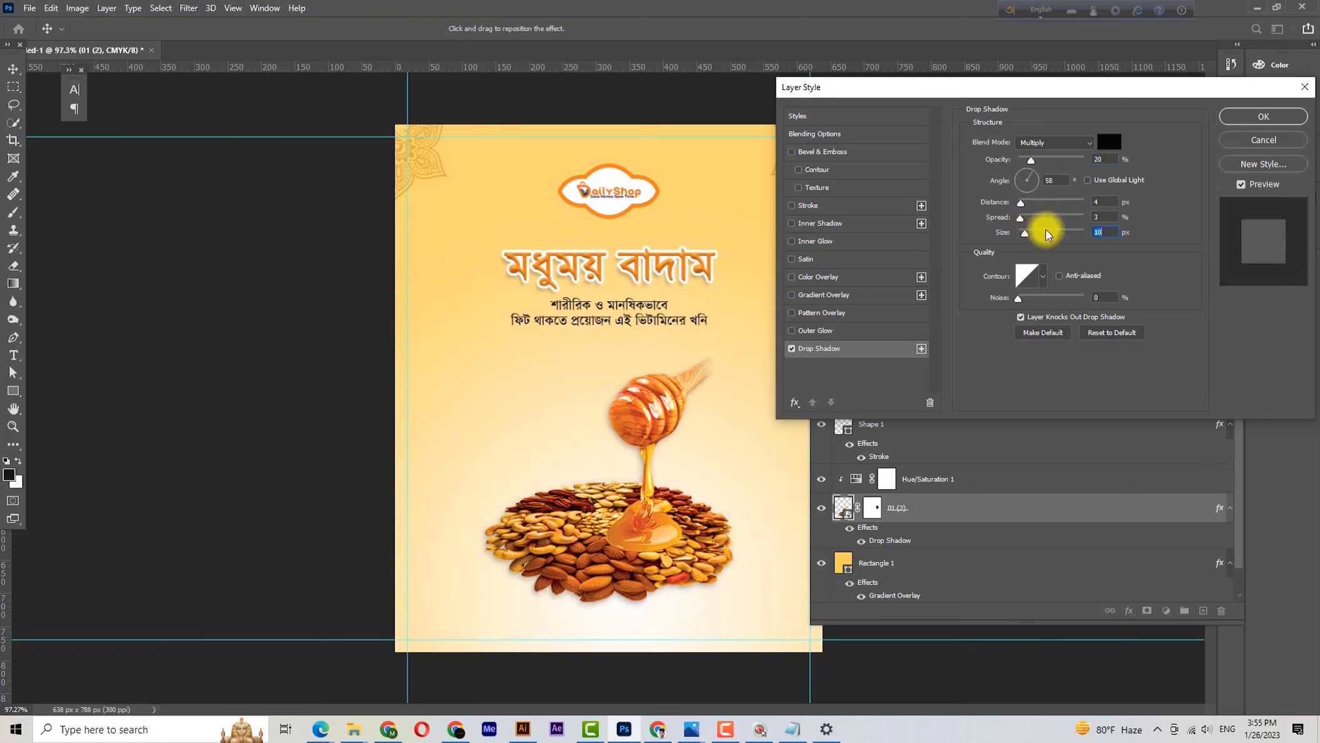
pyautogui.moveTo(1023, 204); pyautogui.dragTo(1024, 201)
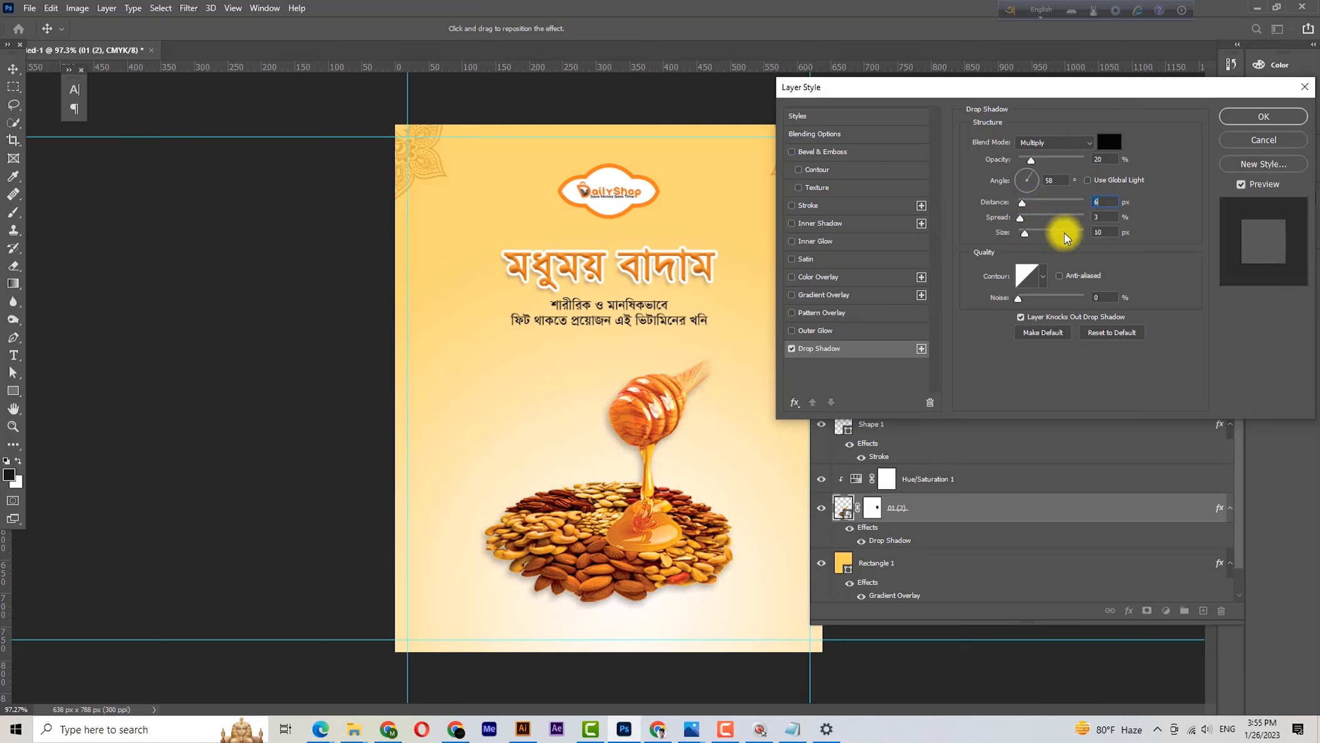
pyautogui.click(1249, 118)
pyautogui.doubleClick(1120, 183)
# - Export the finished label for web as a JPEG, overwriting Label.jpg in the Honey Nut Bottle Label Design folder
pyautogui.hotkey('ctrl', 'space')
pyautogui.moveTo(637, 519); pyautogui.dragTo(619, 460)
pyautogui.hotkey('ctrl', 'shift', 'alt', 's')
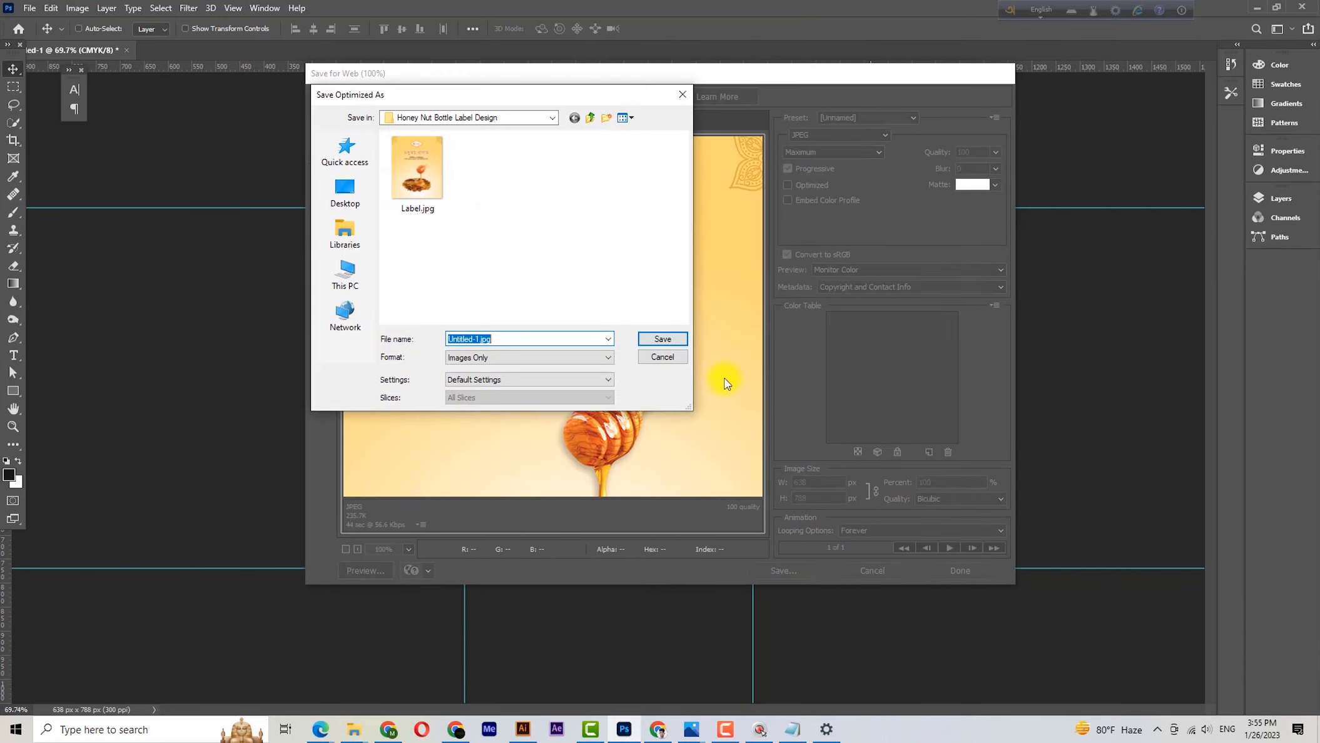
pyautogui.click(442, 167)
pyautogui.click(654, 338)
pyautogui.click(760, 360)
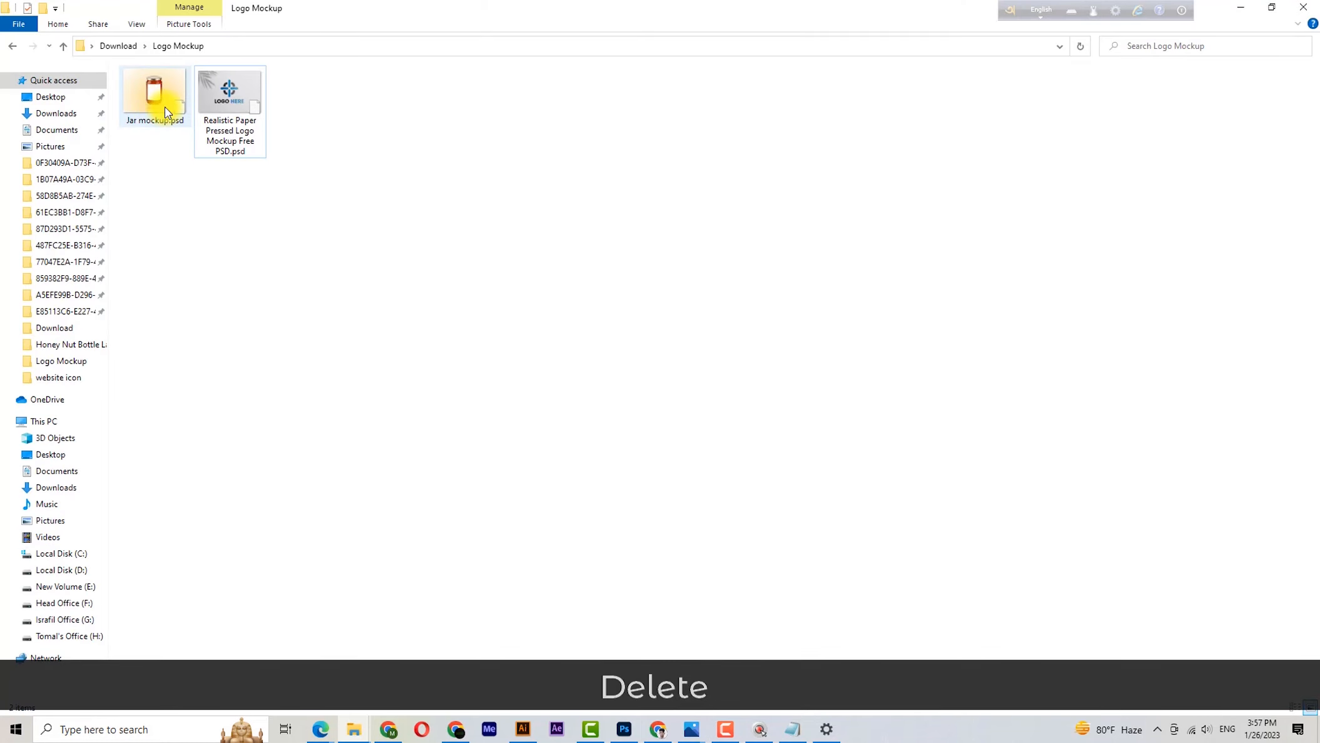
# - Open Jar mockup.psd from the Logo Mockup folder and open the contents of its Honey-Nut smart object
pyautogui.doubleClick(151, 102)
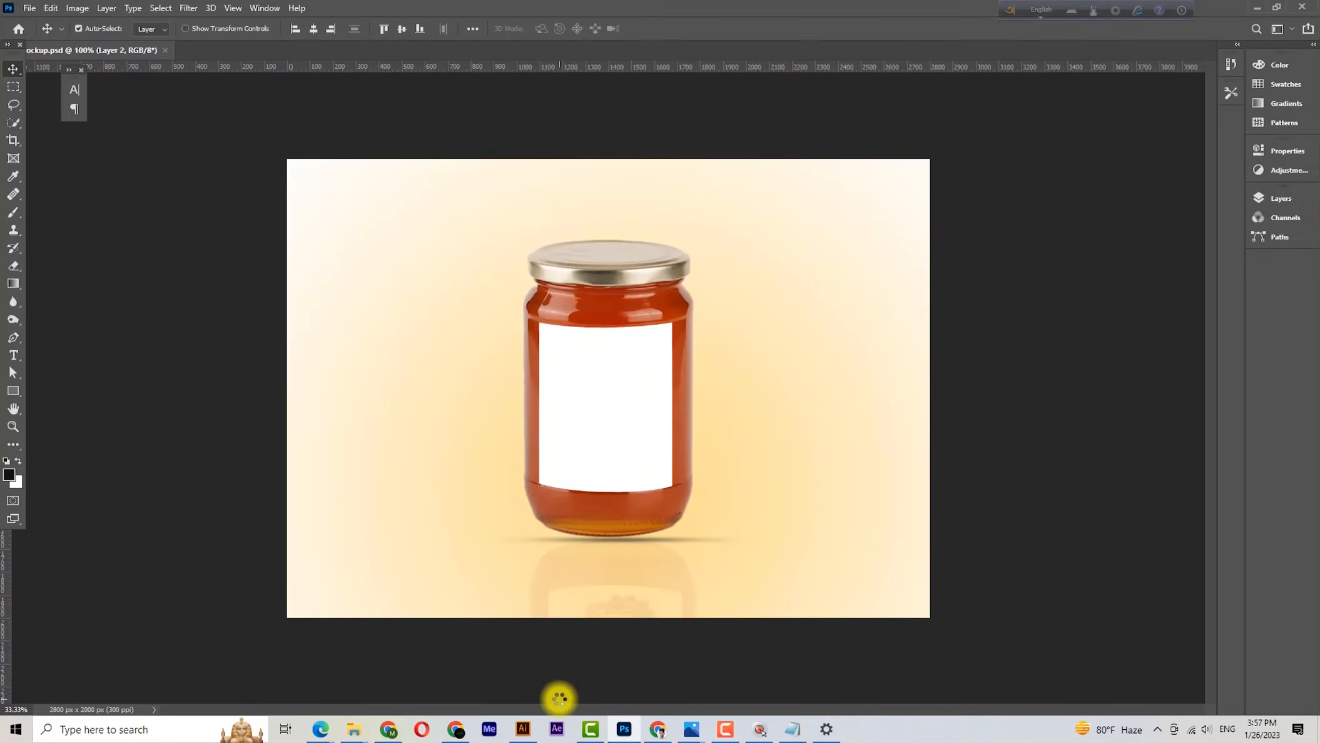
pyautogui.click(1280, 198)
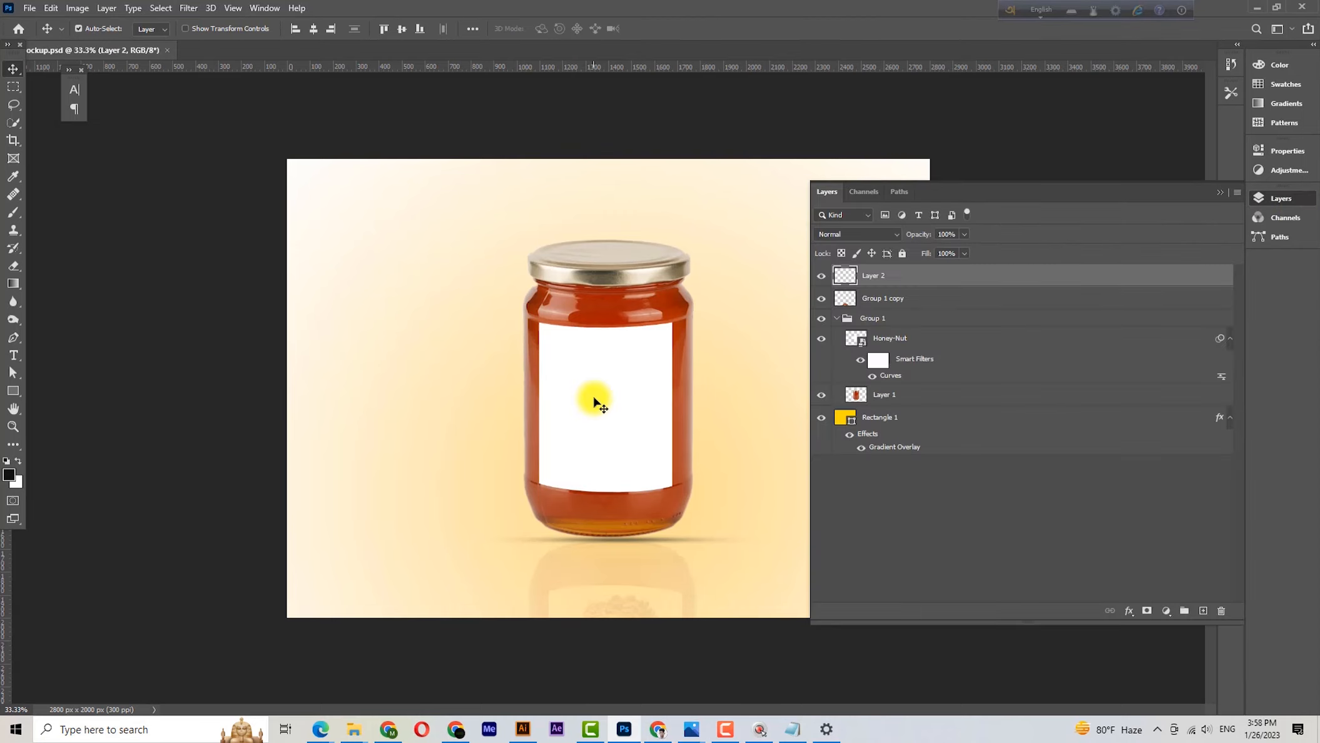
pyautogui.click(593, 400)
pyautogui.doubleClick(859, 342)
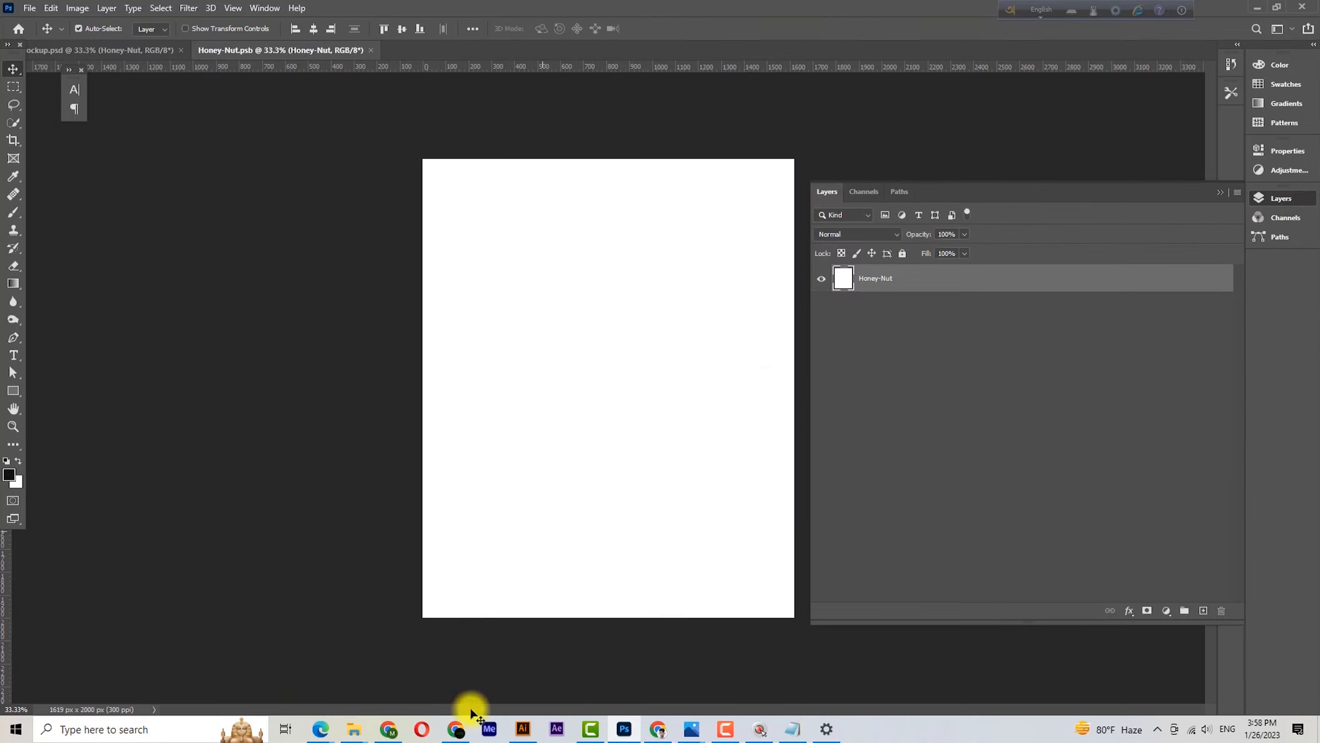
# - Place Label.jpg from File Explorer over the blank Honey-Nut artwork, save the smart object and return to the jar mockup
pyautogui.moveTo(356, 733)
pyautogui.click(395, 674)
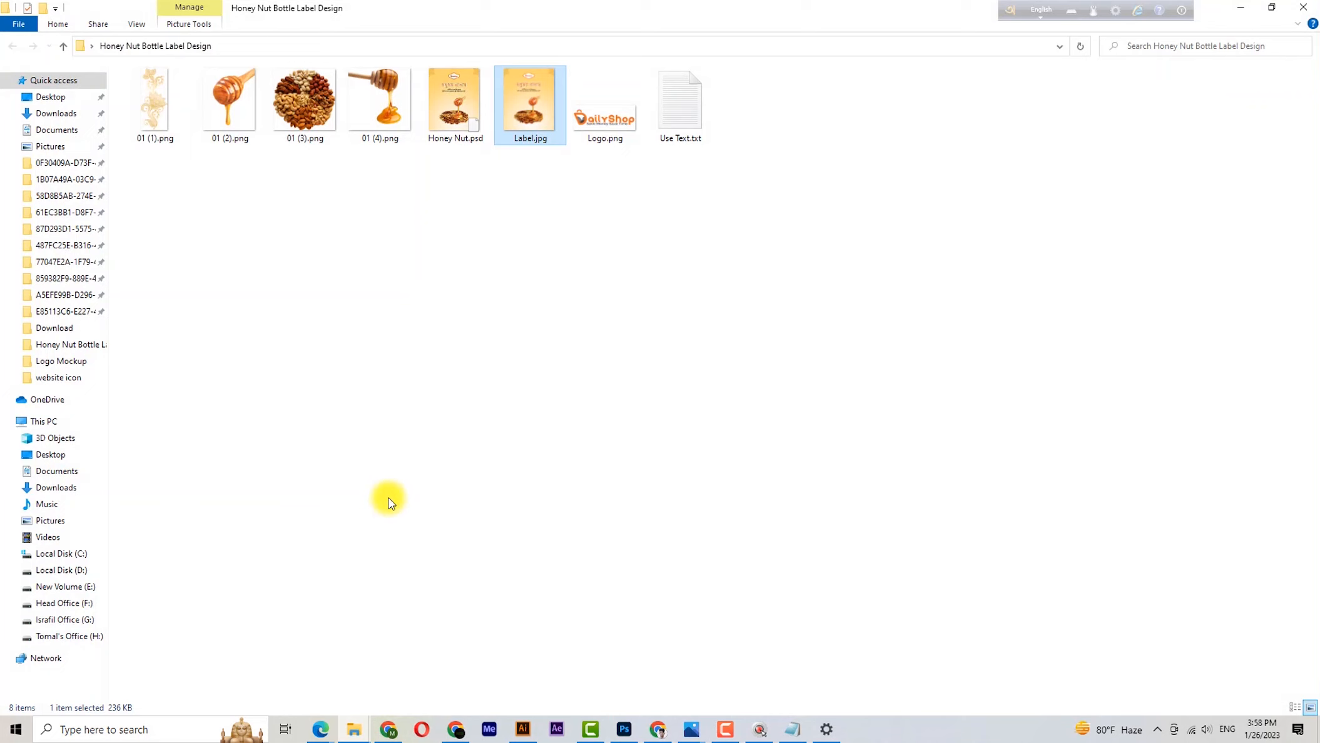
pyautogui.moveTo(530, 110); pyautogui.dragTo(646, 515)
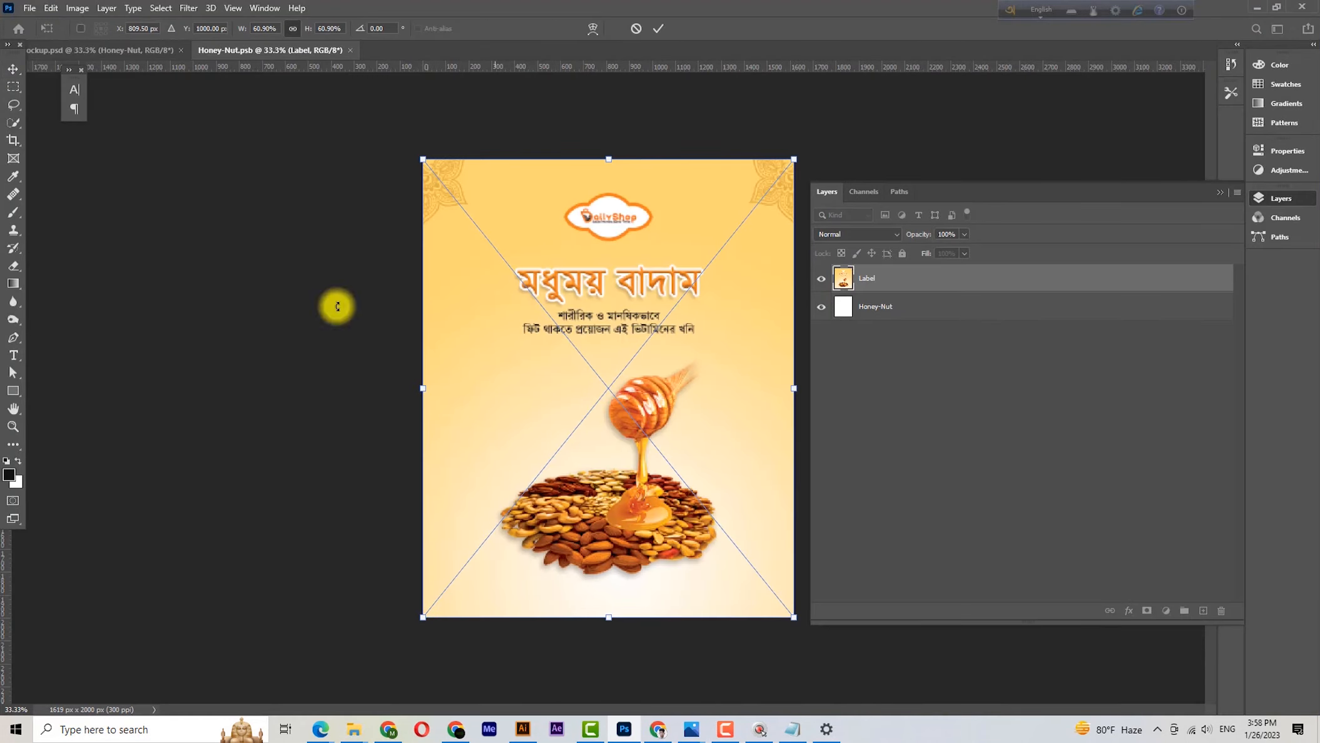
pyautogui.click(14, 66)
pyautogui.click(1220, 193)
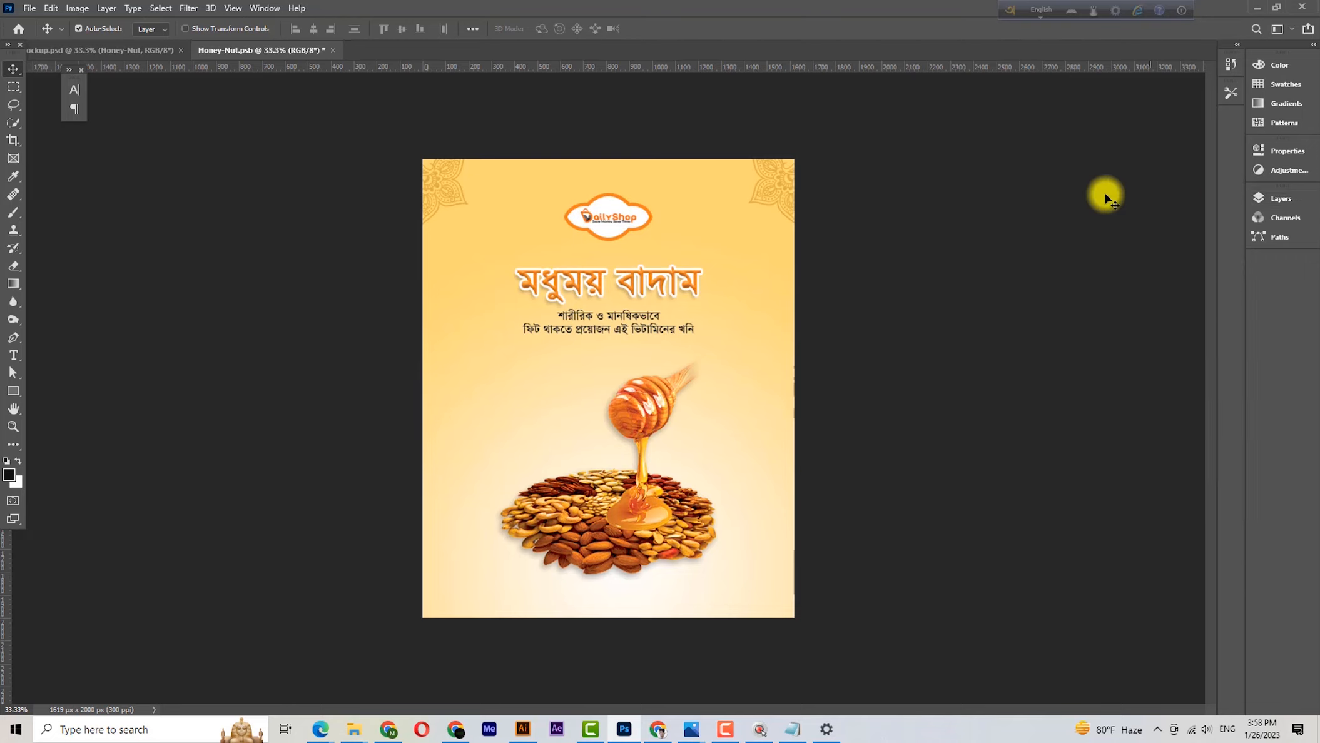
pyautogui.hotkey('ctrl', 's')
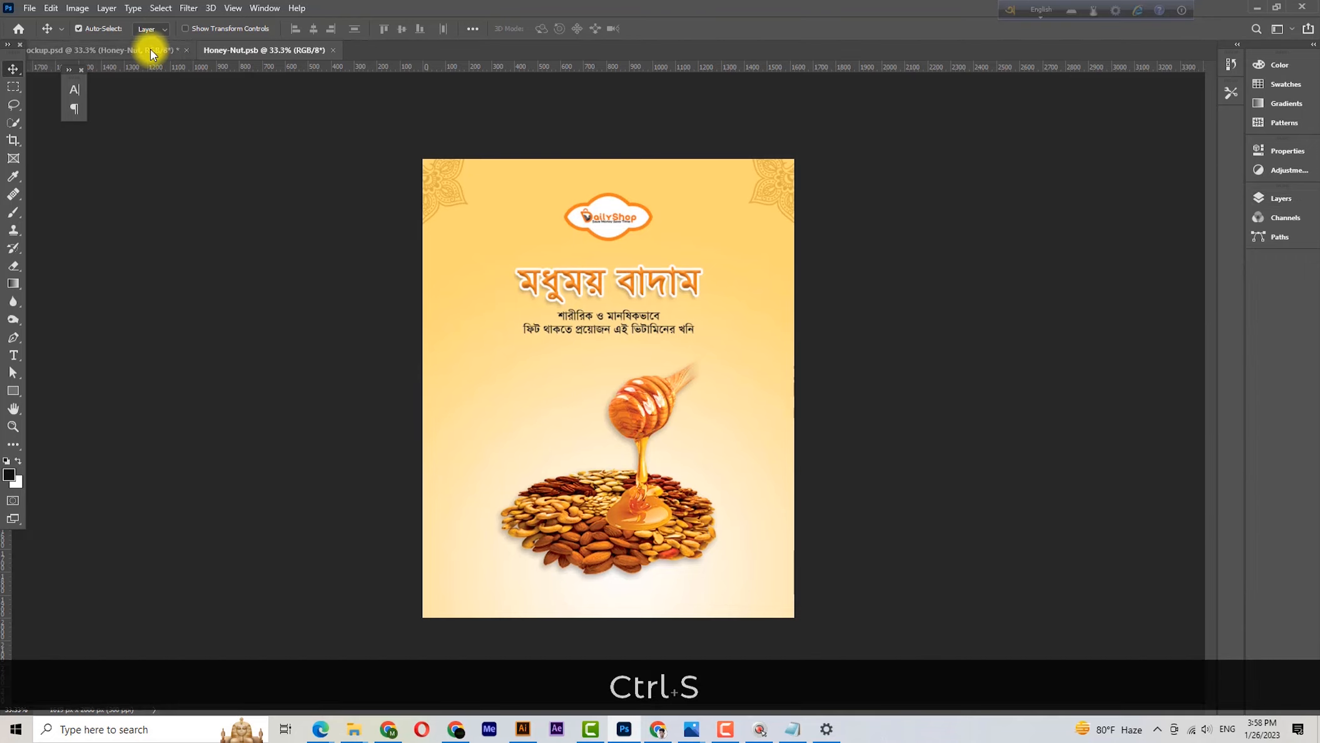
pyautogui.click(155, 54)
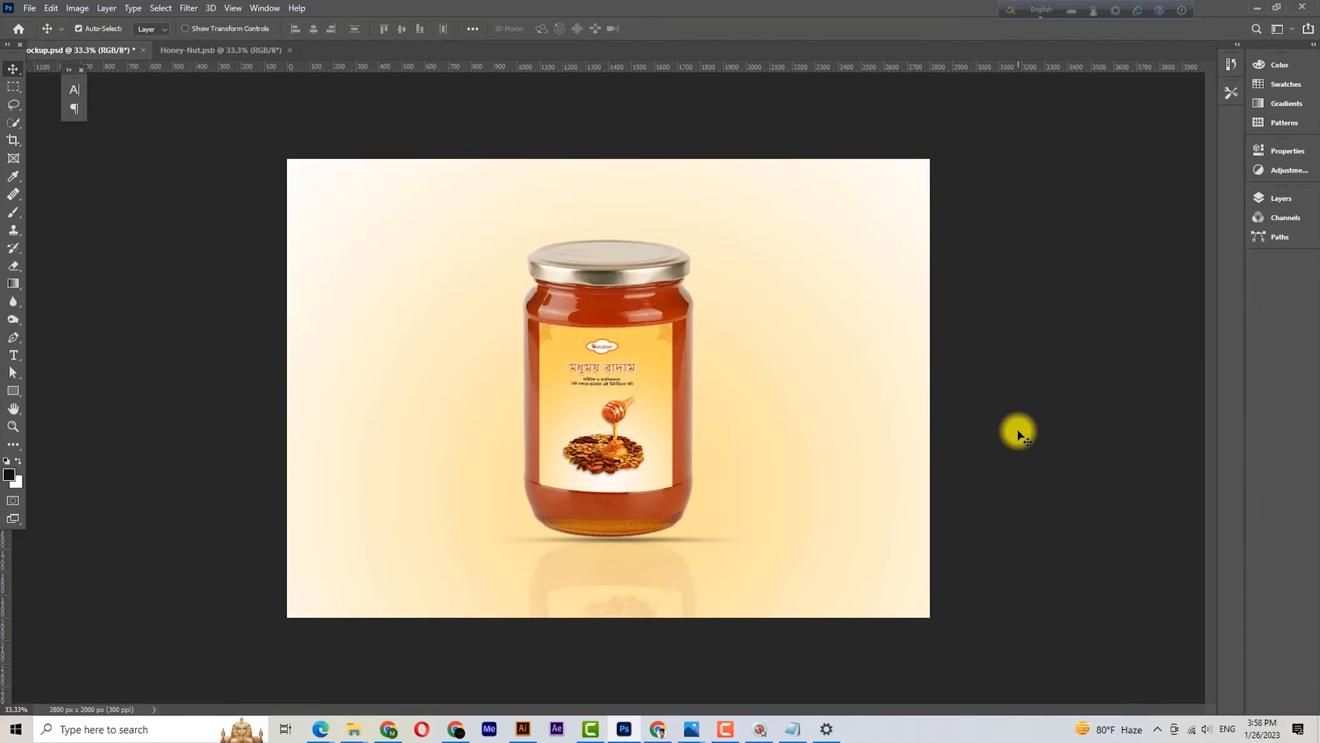